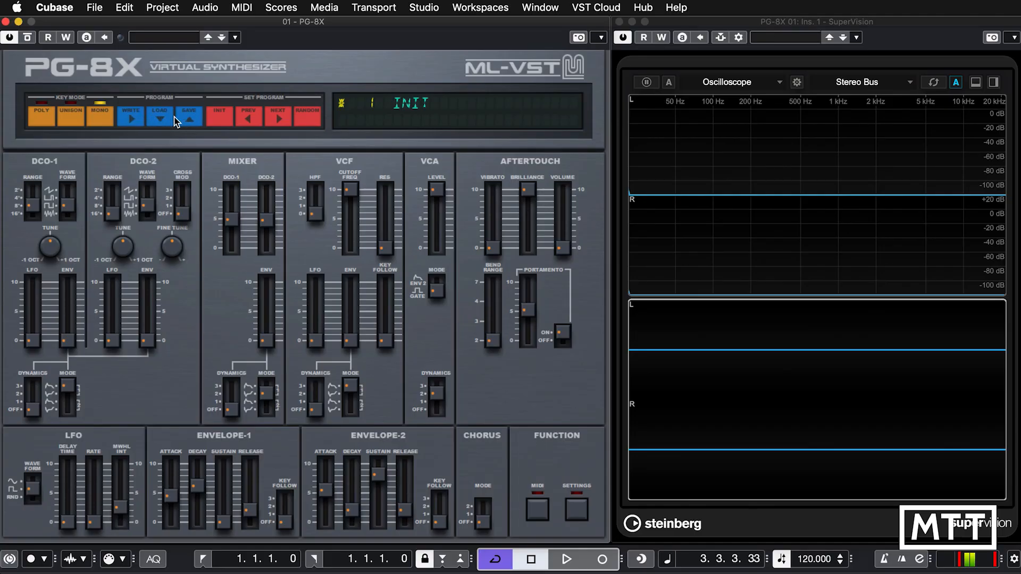
Load the ACGUITAR.SYX patch and the BOMB.SYX patch from the jx8pfac folder inside Downloads/JX8p Sysex.
click(163, 123)
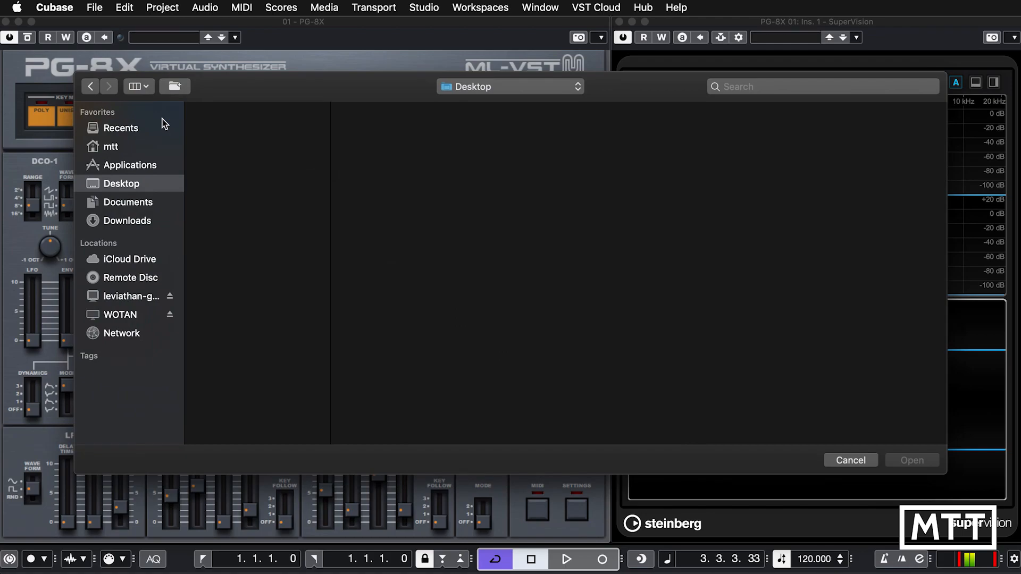
click(150, 220)
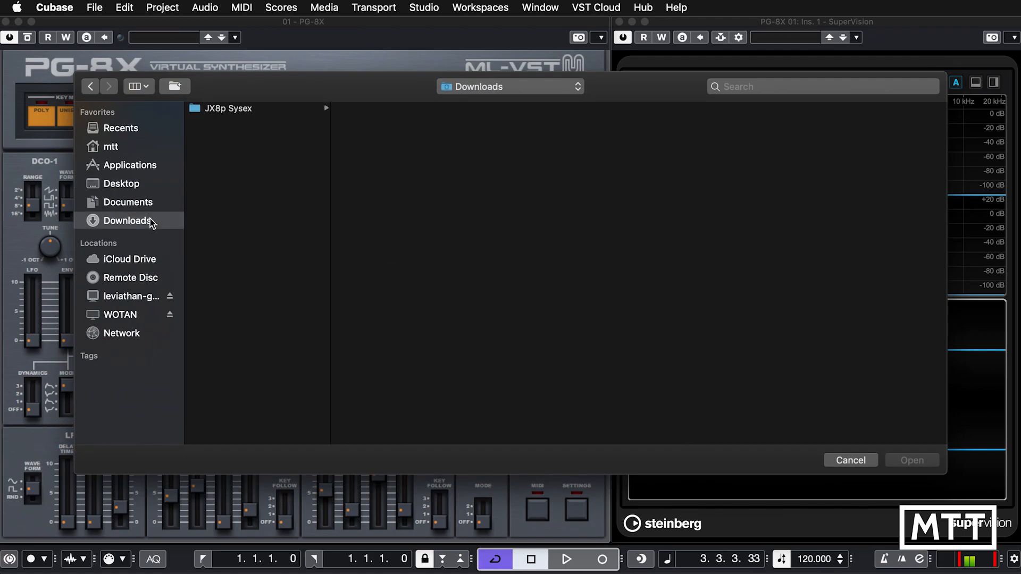
click(230, 109)
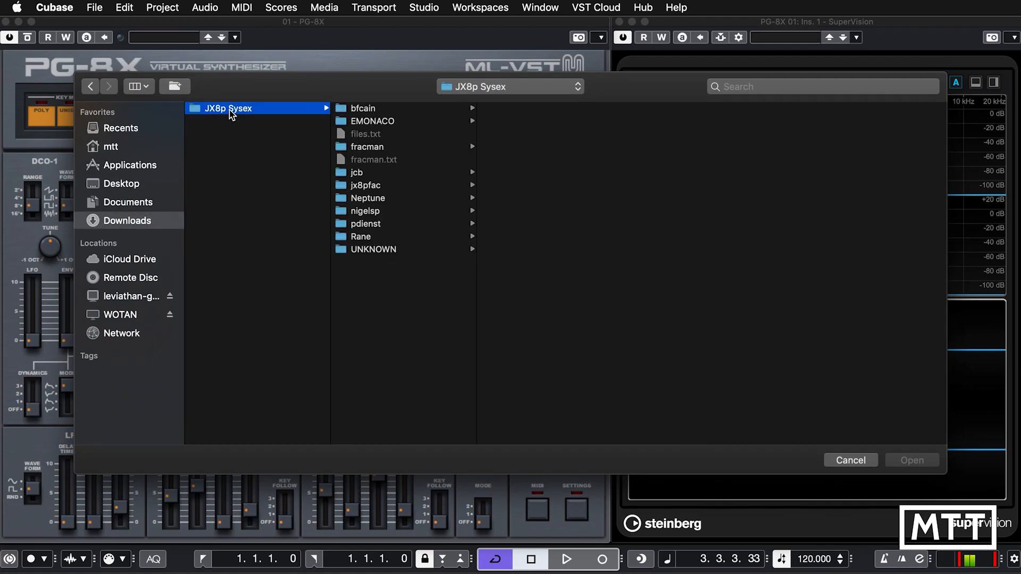
click(372, 186)
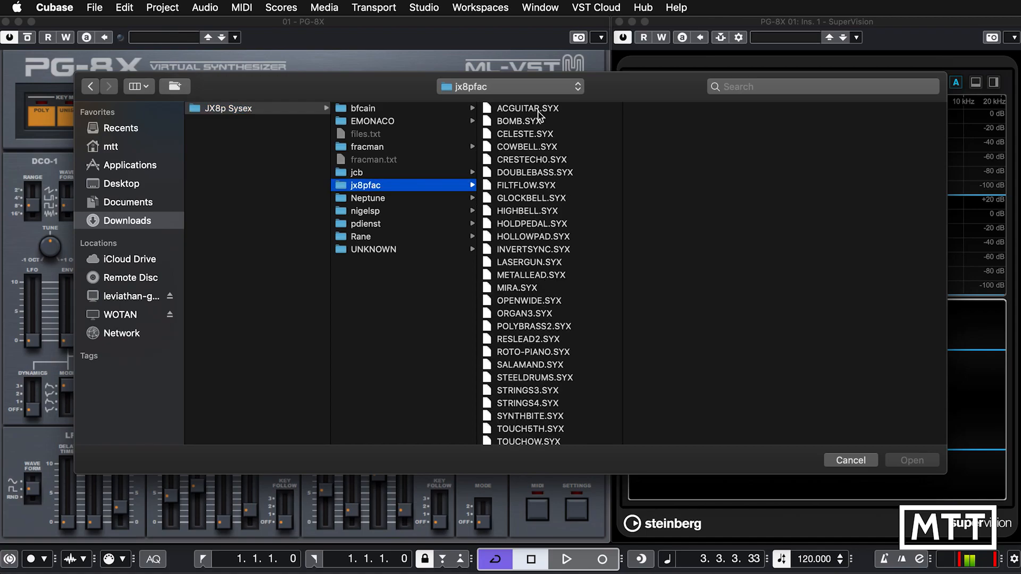
scroll(534, 346, down, 3)
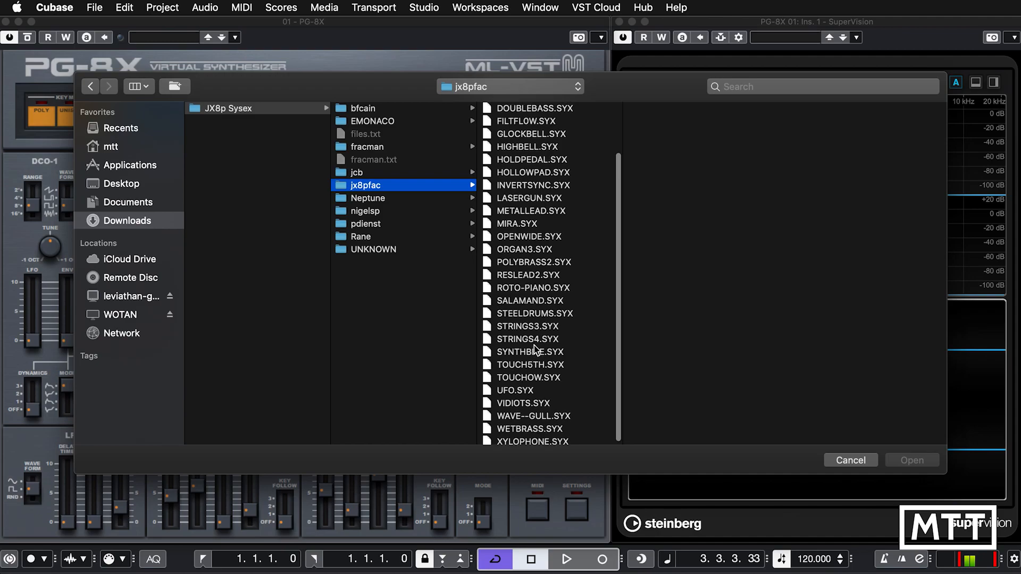
scroll(534, 341, up, 3)
double_click(523, 110)
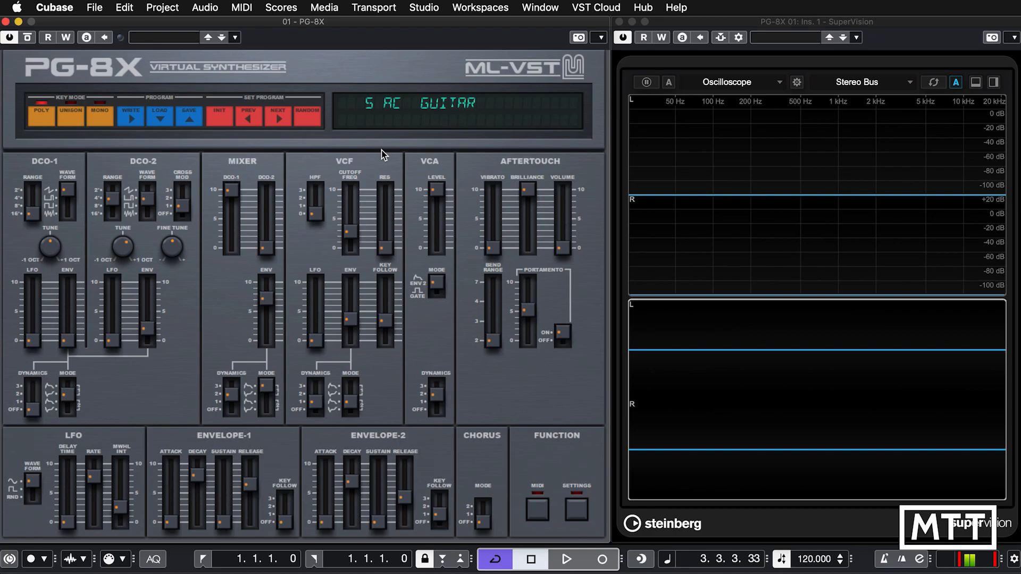
click(159, 119)
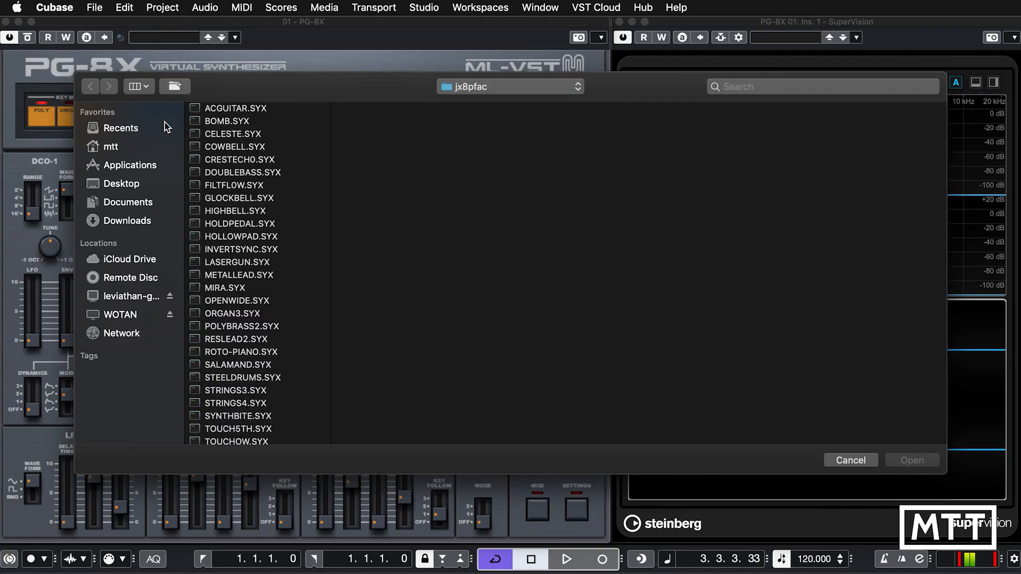
double_click(227, 122)
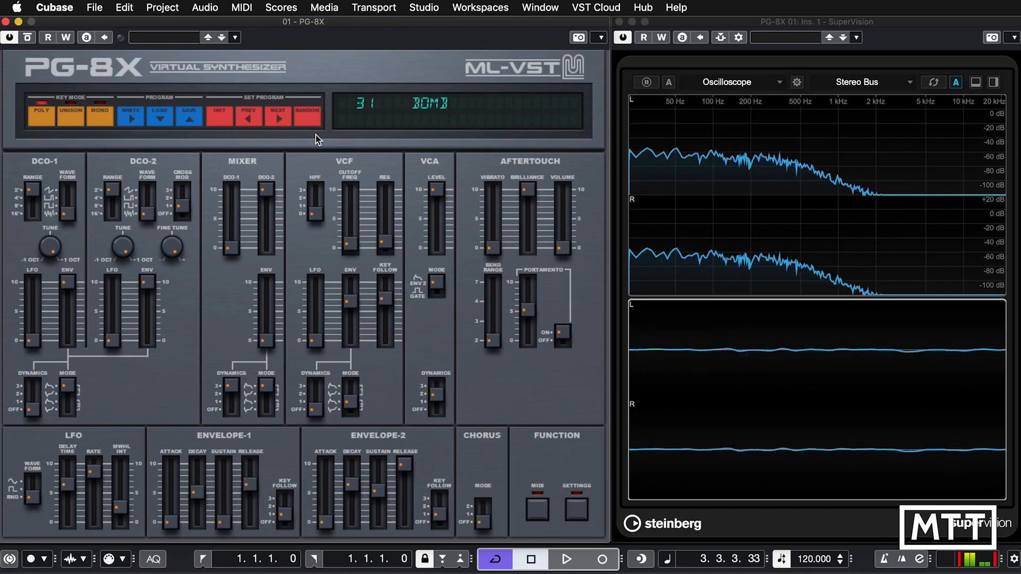
Step back through the synthesizer's programs from 31 BOMB to 5 AC GUITAR.
click(254, 120)
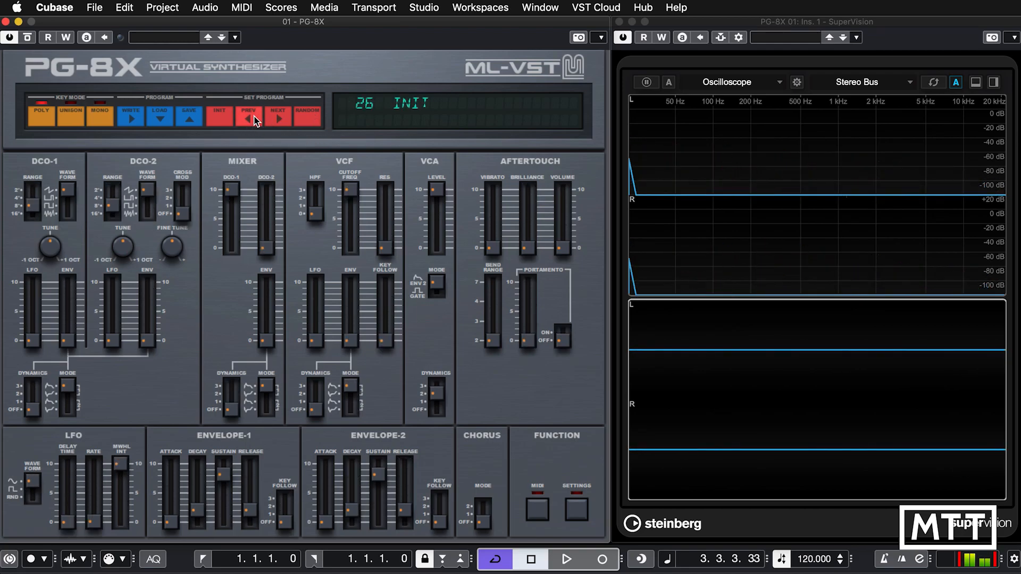
click(254, 120)
click(254, 121)
click(254, 121)
click(254, 120)
click(254, 120)
click(254, 121)
click(253, 120)
click(254, 120)
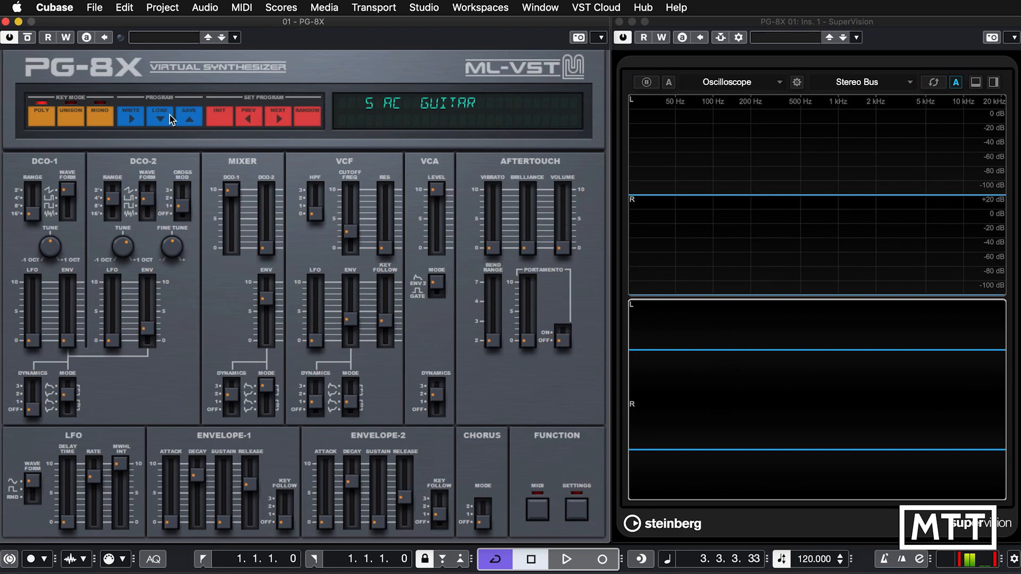
Load the POLYBRASS2.SYX patch from the jx8pfac folder into program 1.
click(132, 120)
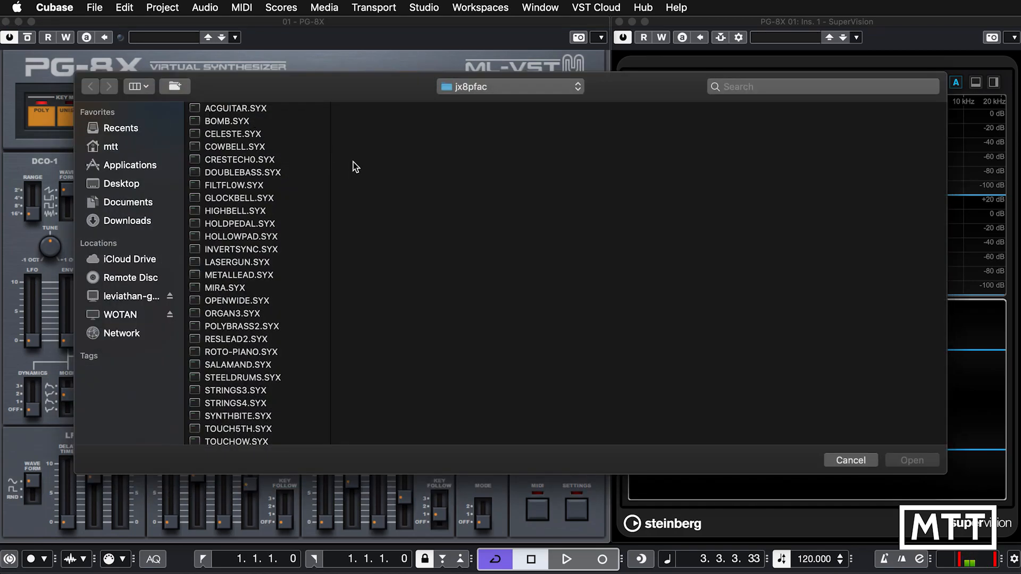
scroll(293, 257, down, 4)
double_click(239, 259)
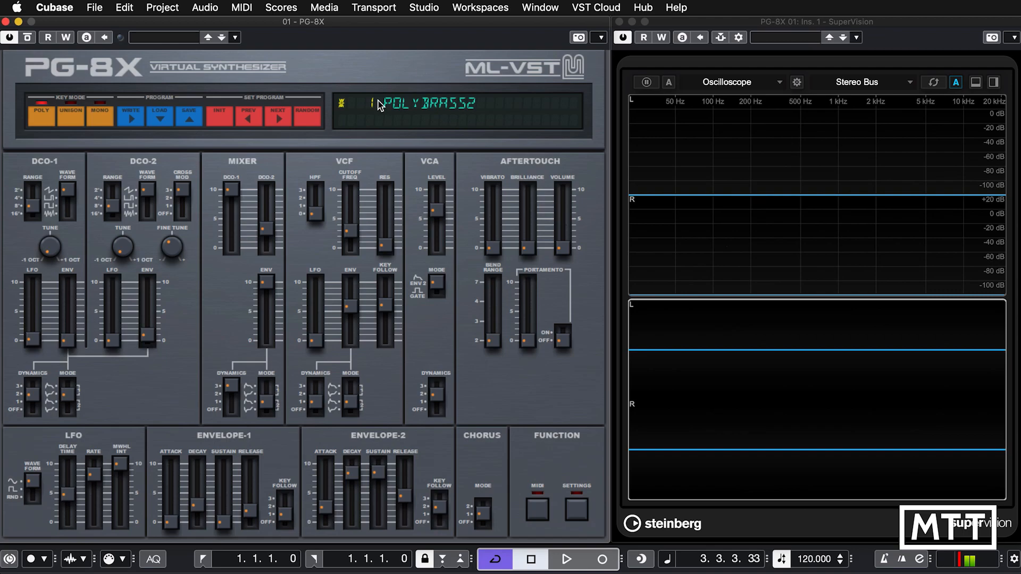
Step forward to program 5 AC GUITAR and back to program 1 POLYBRASS2.
click(283, 124)
click(283, 124)
click(283, 123)
click(283, 124)
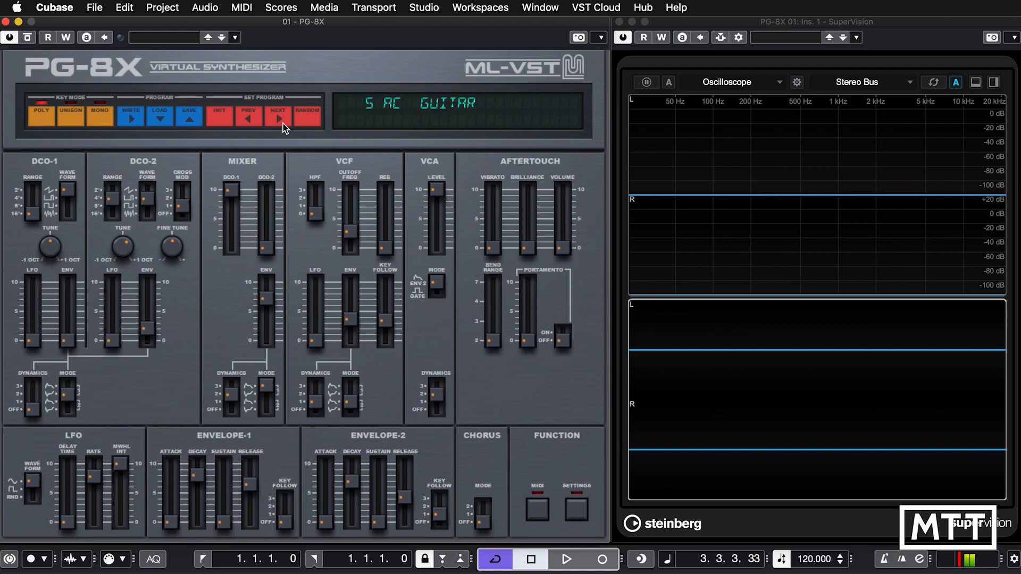
click(251, 120)
click(251, 119)
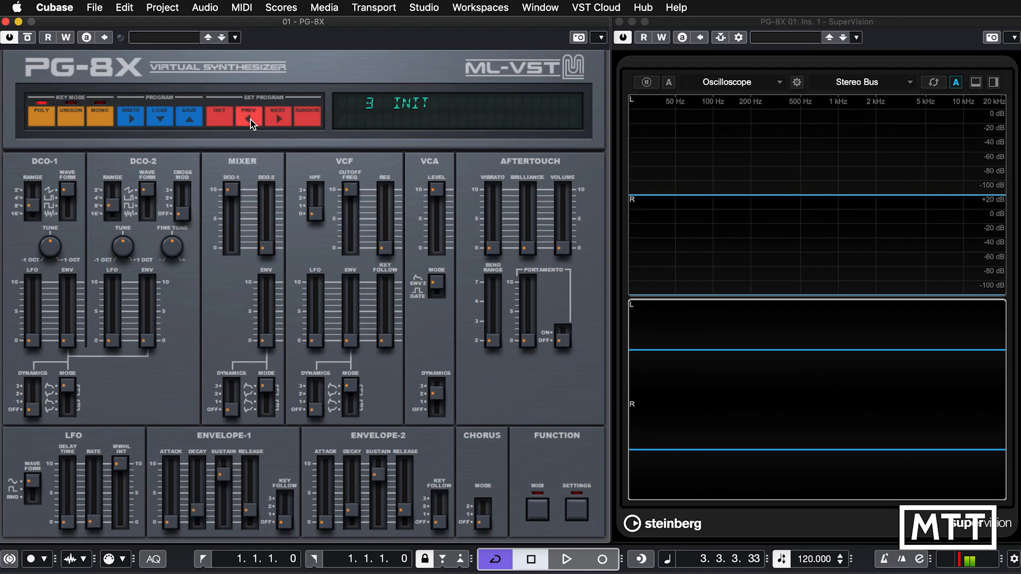
click(250, 119)
click(250, 119)
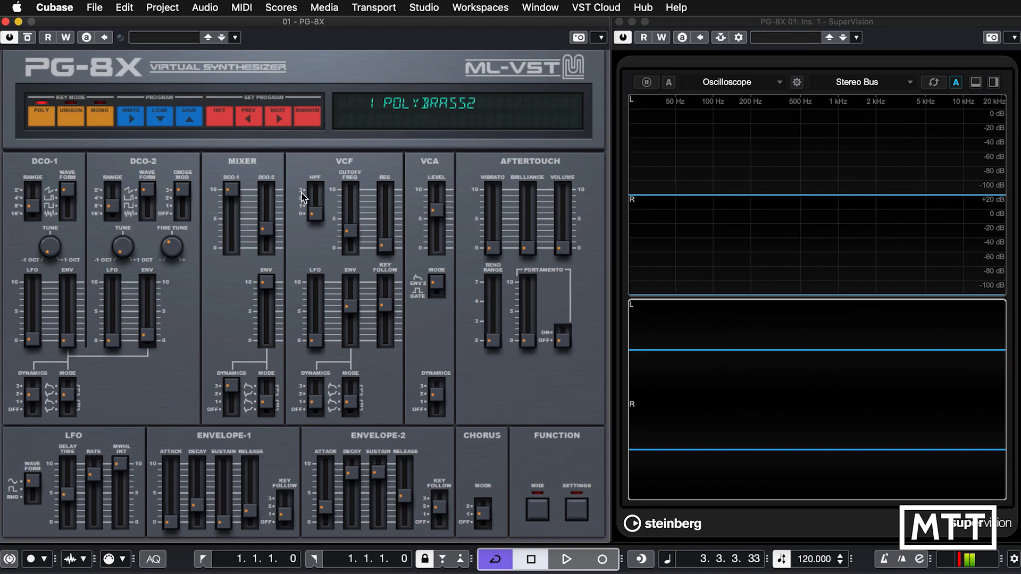
Set the DCO-1 waveform to square and the DCO-2 waveform to noise in the POLYBRASS2 program.
mouse_move(152, 197)
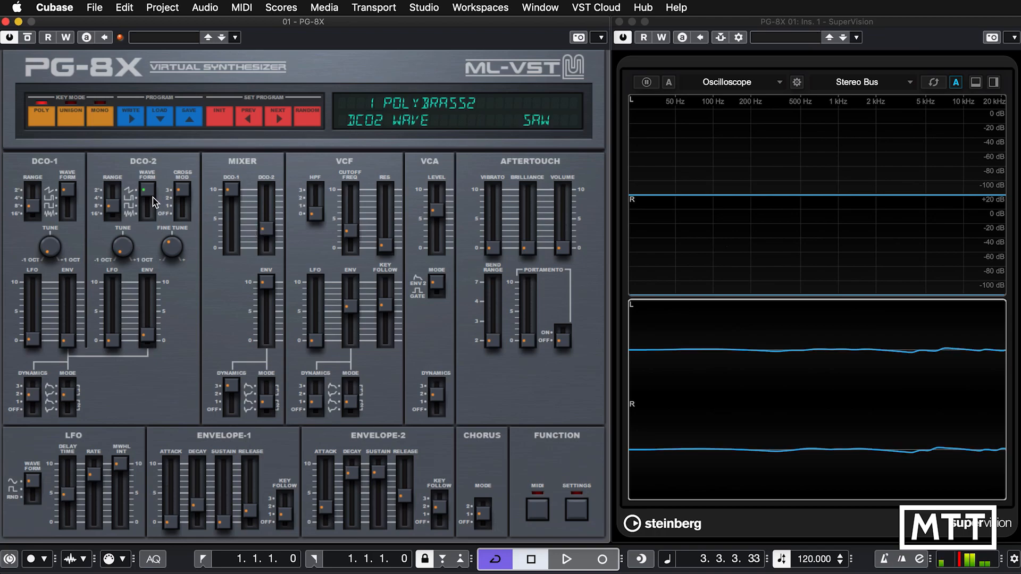
drag(150, 194, 142, 226)
drag(71, 192, 70, 218)
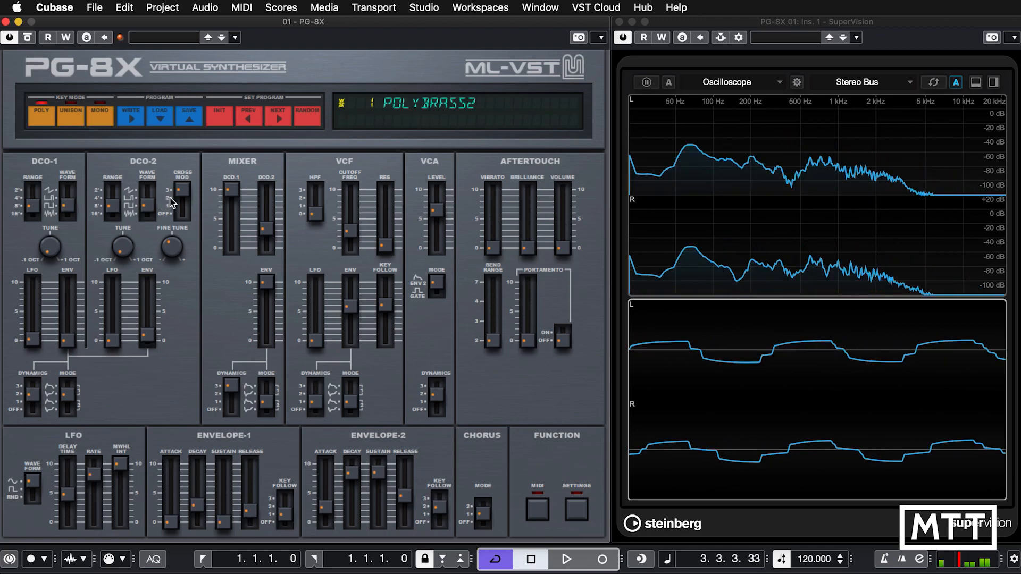
drag(154, 206, 149, 220)
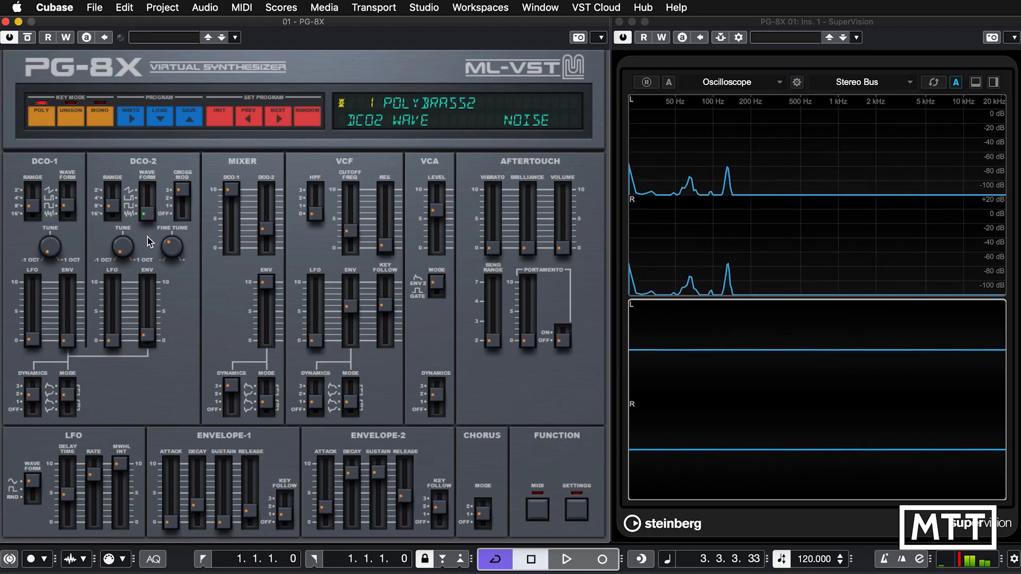
click(266, 229)
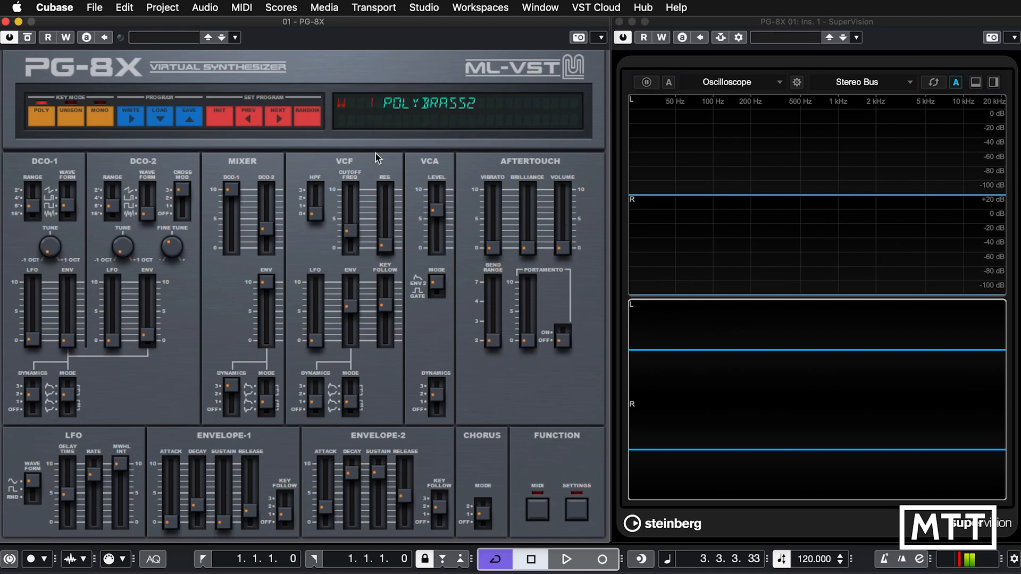
Write the edited POLYBRASS2 patch to program slot 2 and compare it with program 1.
click(375, 108)
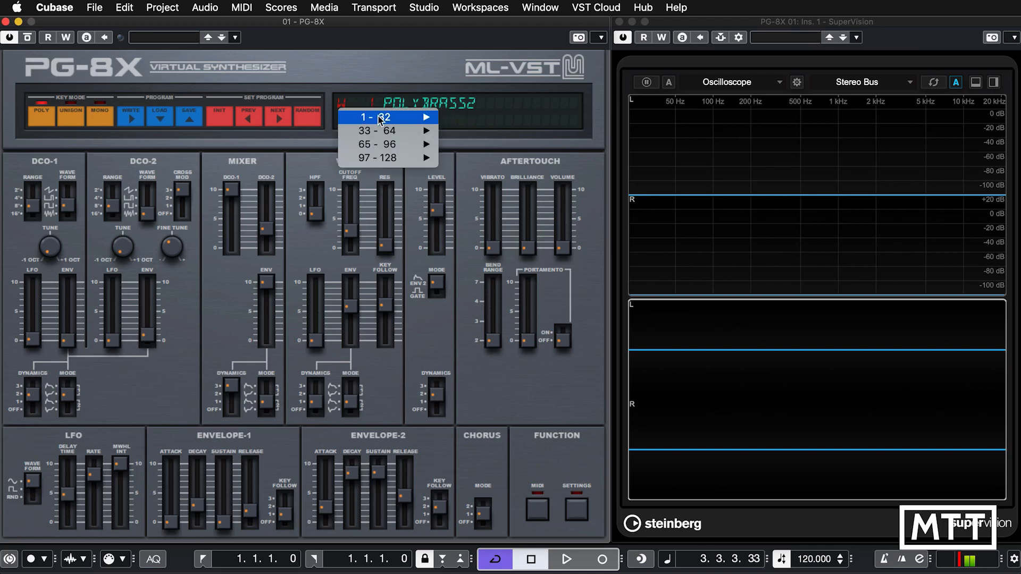
mouse_move(382, 121)
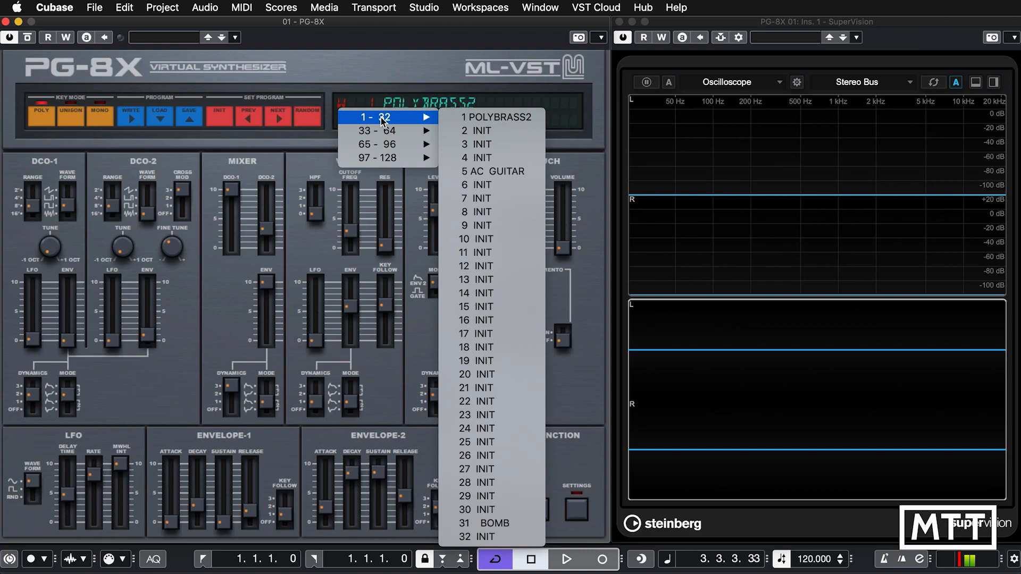
click(485, 133)
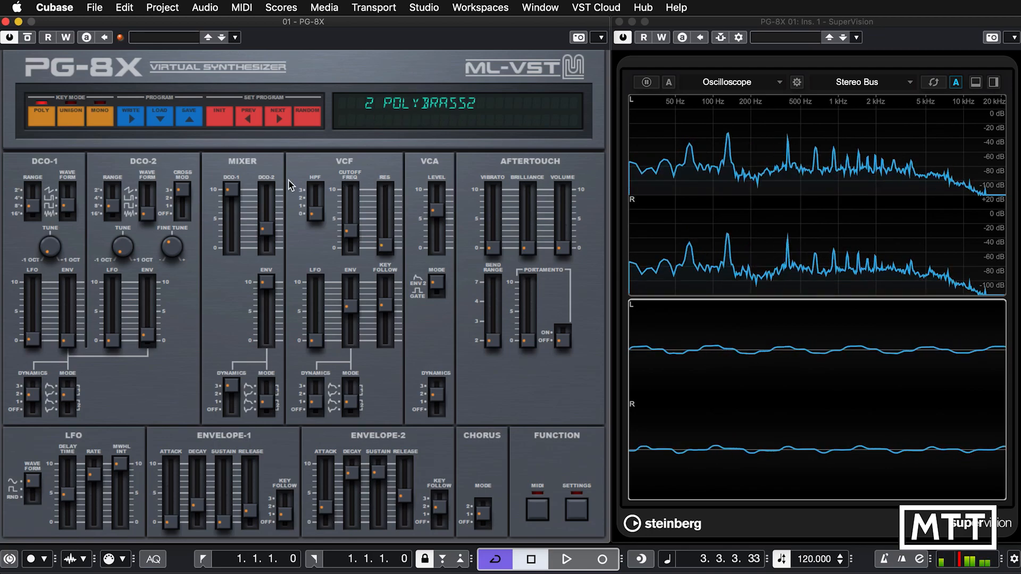
click(246, 117)
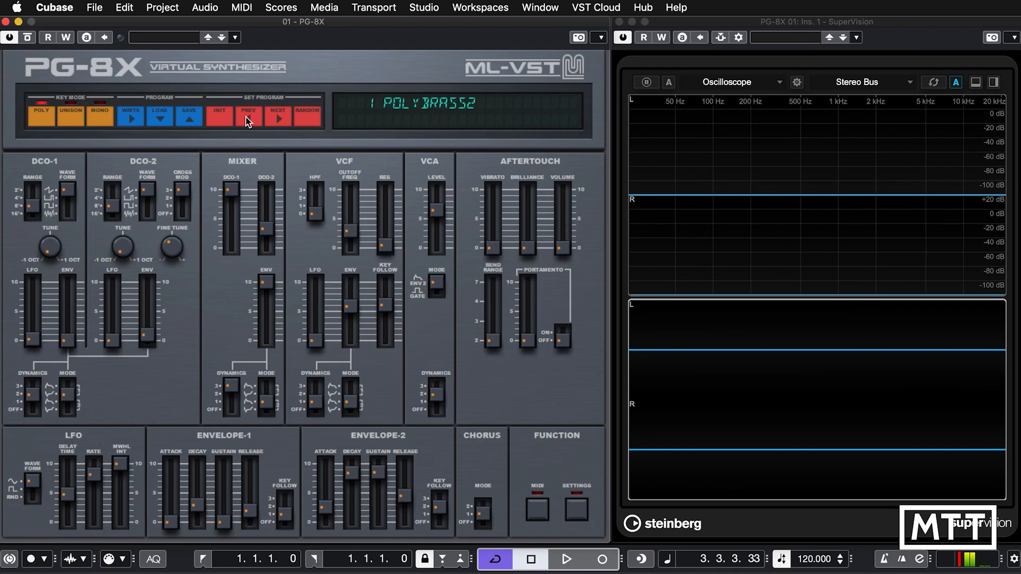
click(278, 120)
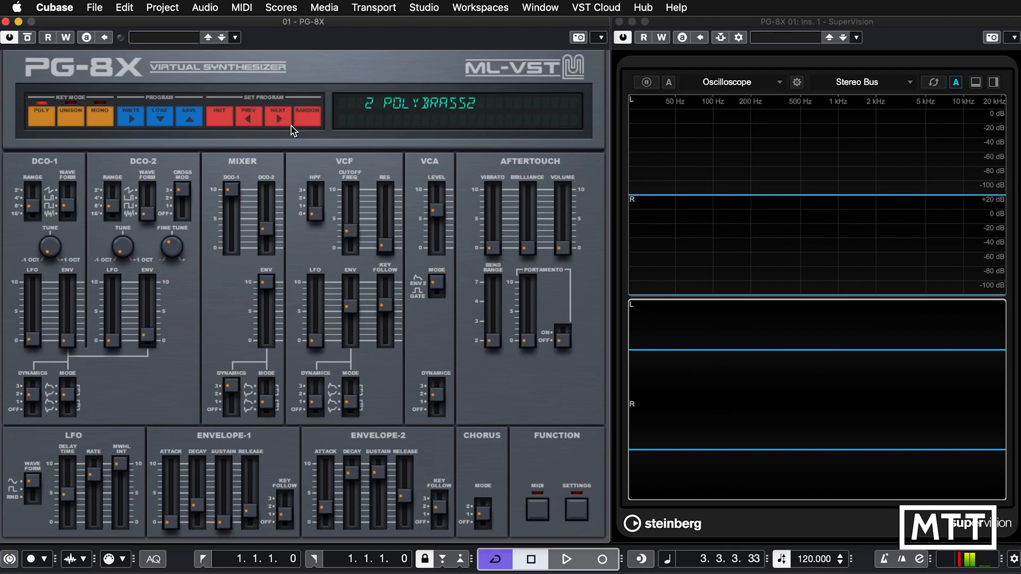
Rename program 2 as NOISEBRASS, and switch to program 1 and back to compare them.
double_click(450, 105)
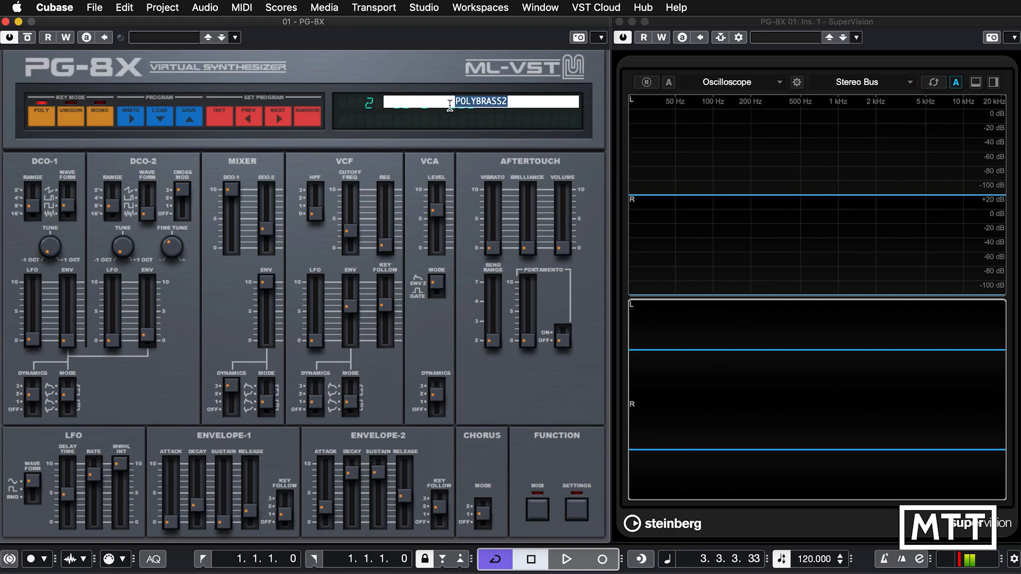
text(NOISEBRAS)
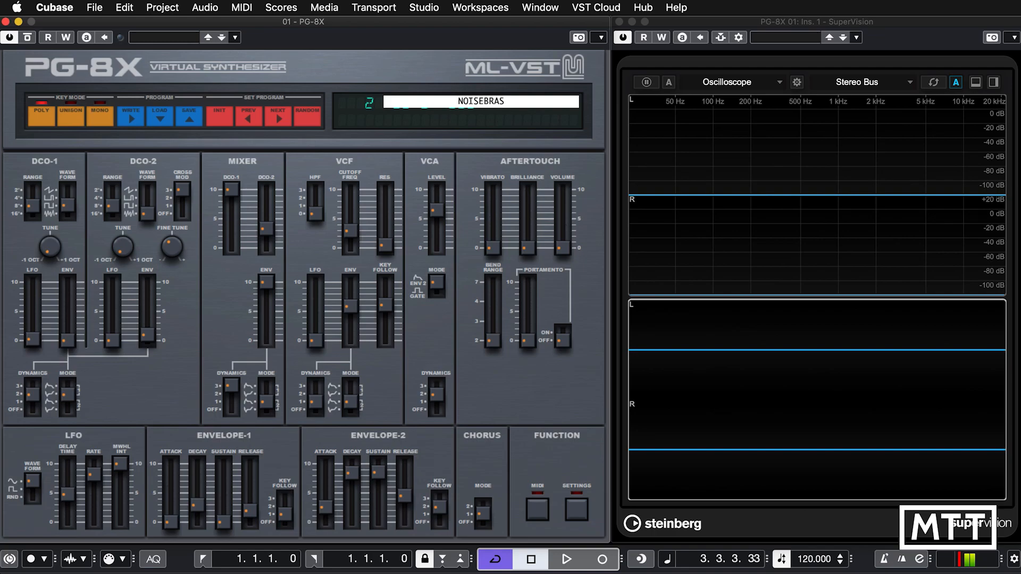
text(S)
key(Return)
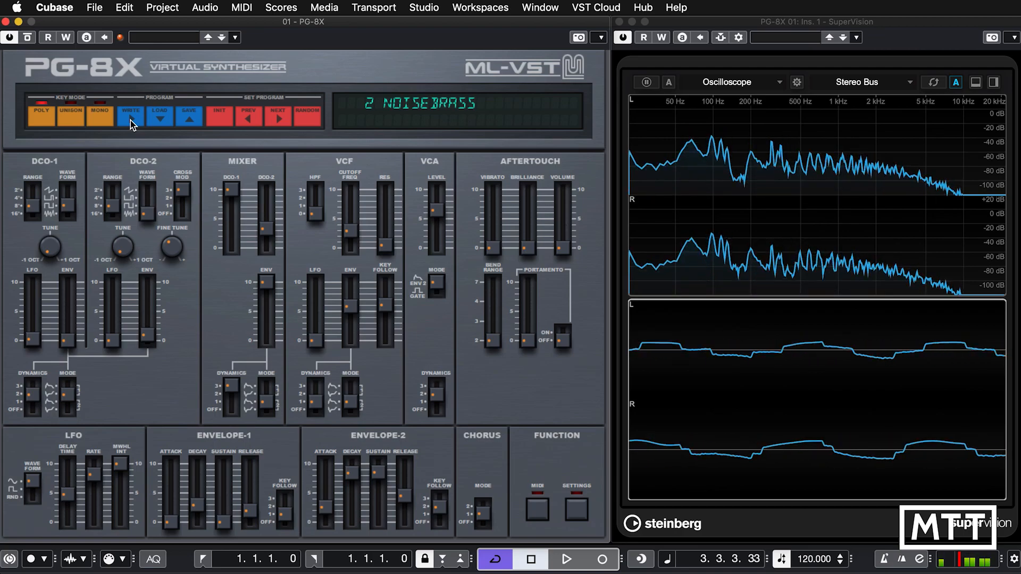
click(263, 120)
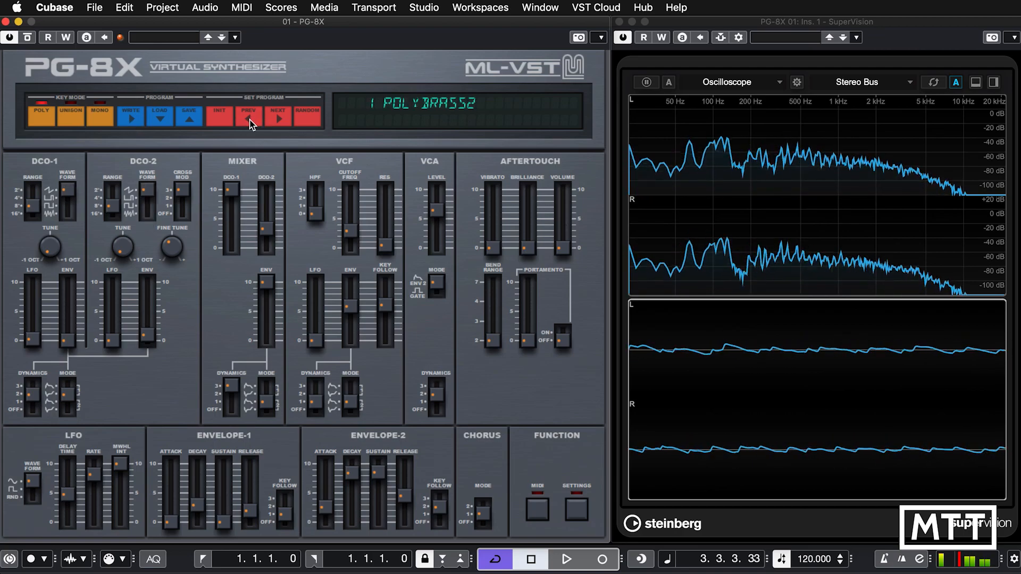
click(271, 120)
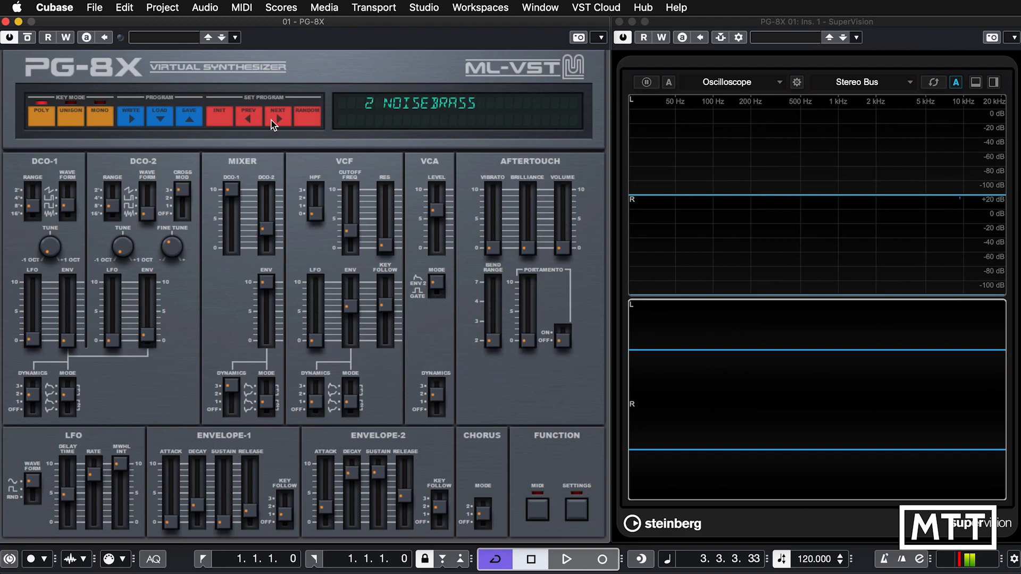
Save the synthesizer's current state as a preset named "PG8X Noise Brass".
click(234, 38)
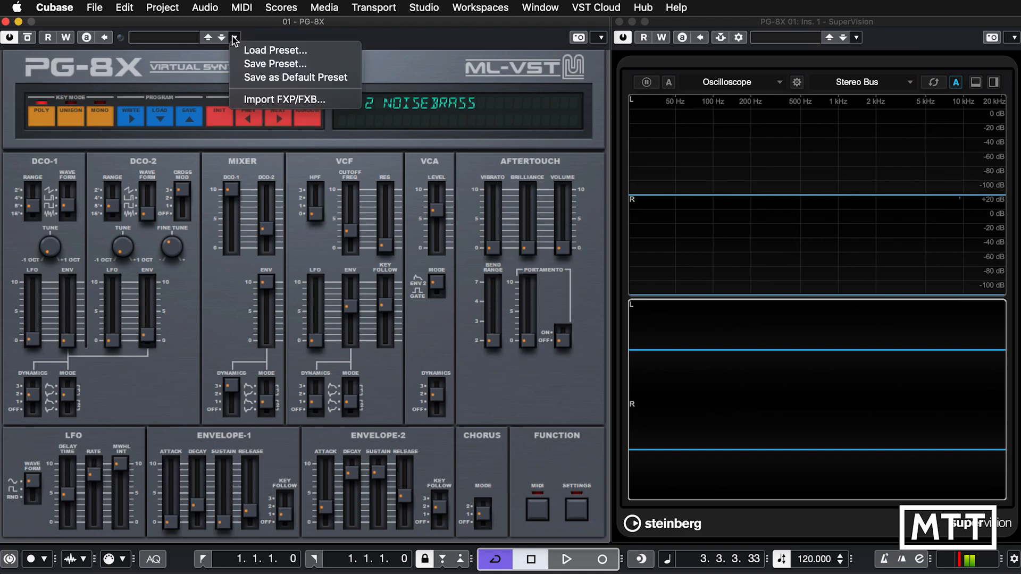
click(257, 65)
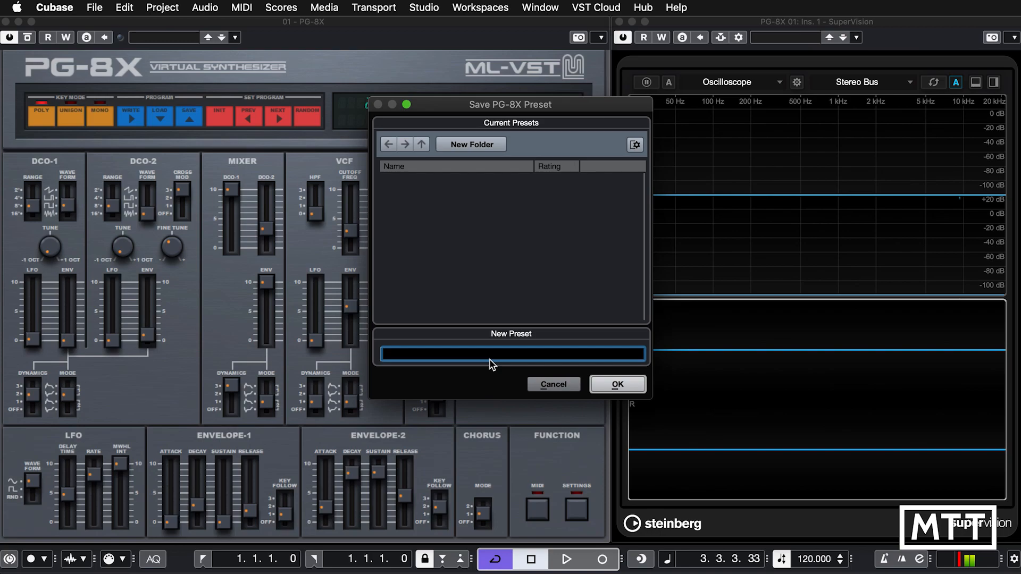
text(PG8X Noise Brass)
click(623, 390)
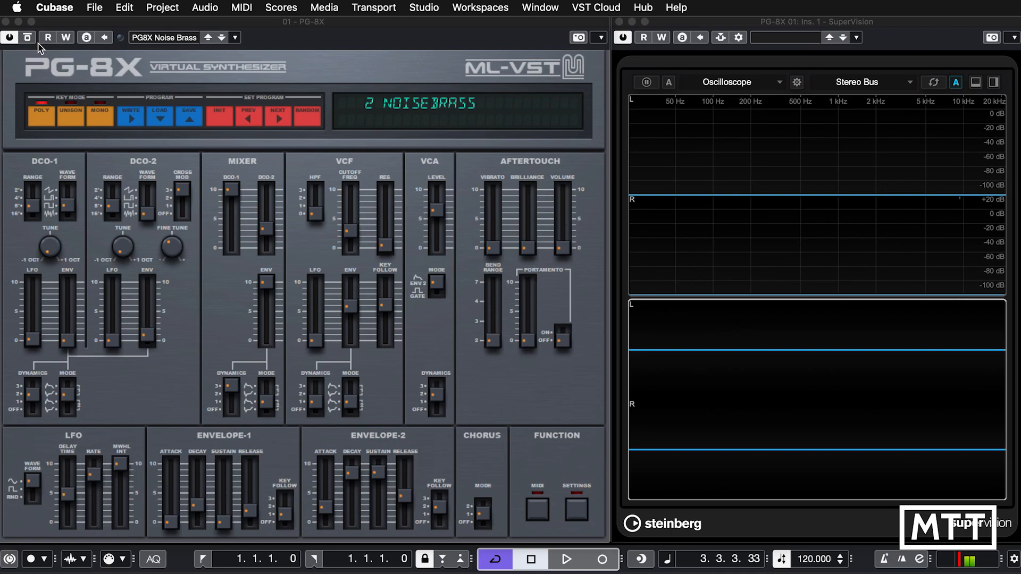
Close the synthesizer window and lower editor, and add a second instrument track using PG-8X routed to Stereo Out.
click(7, 22)
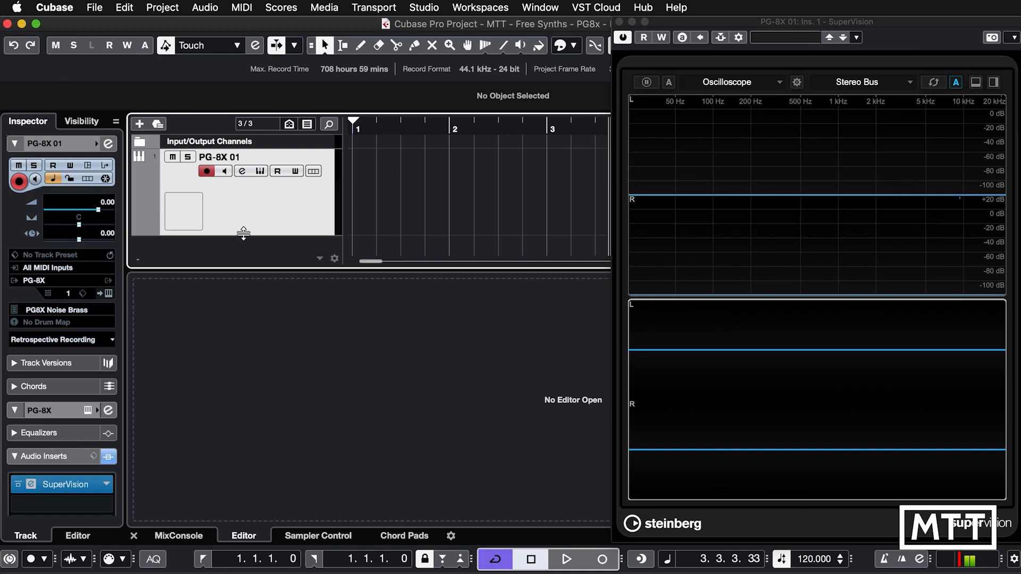
key(alt+super+b)
right_click(262, 267)
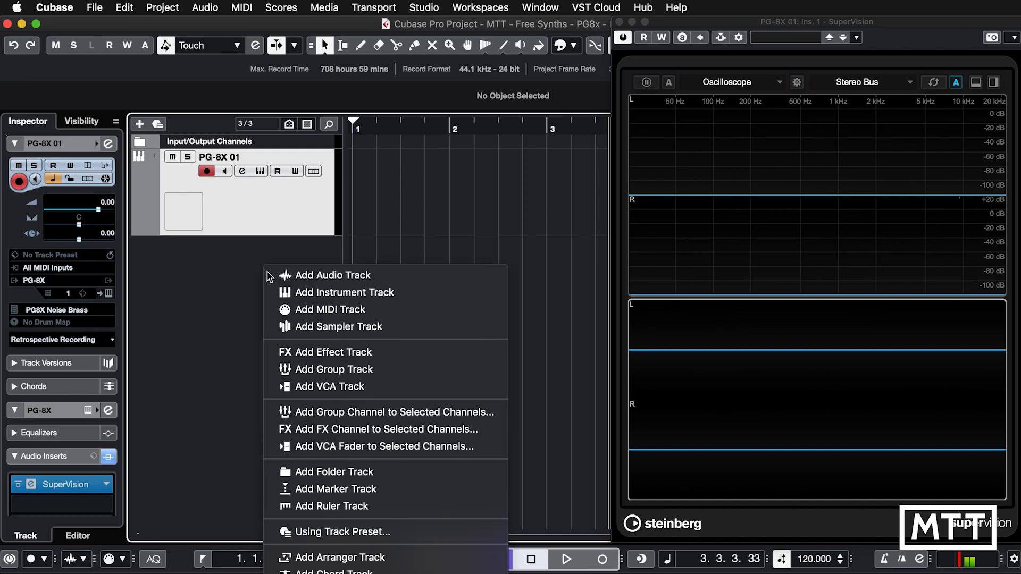
click(271, 292)
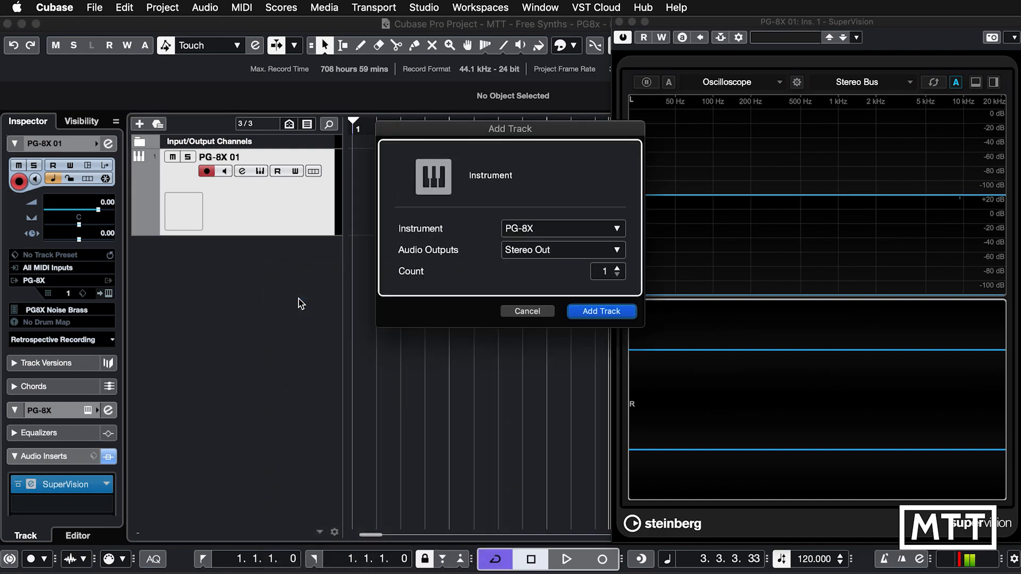
click(588, 313)
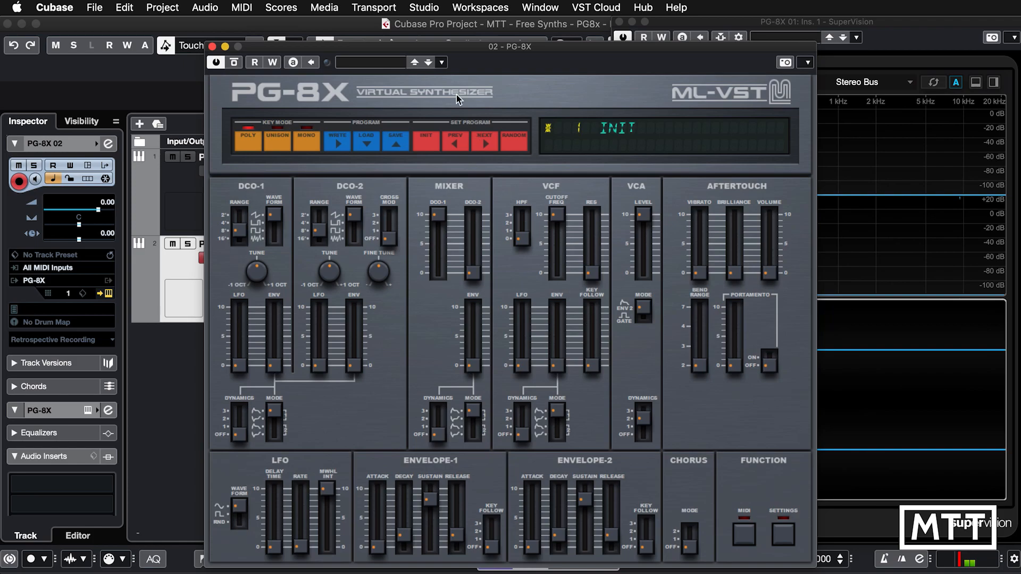
Load the "PG8X Noise Brass" preset into the PG-8X instance on the second track.
click(394, 64)
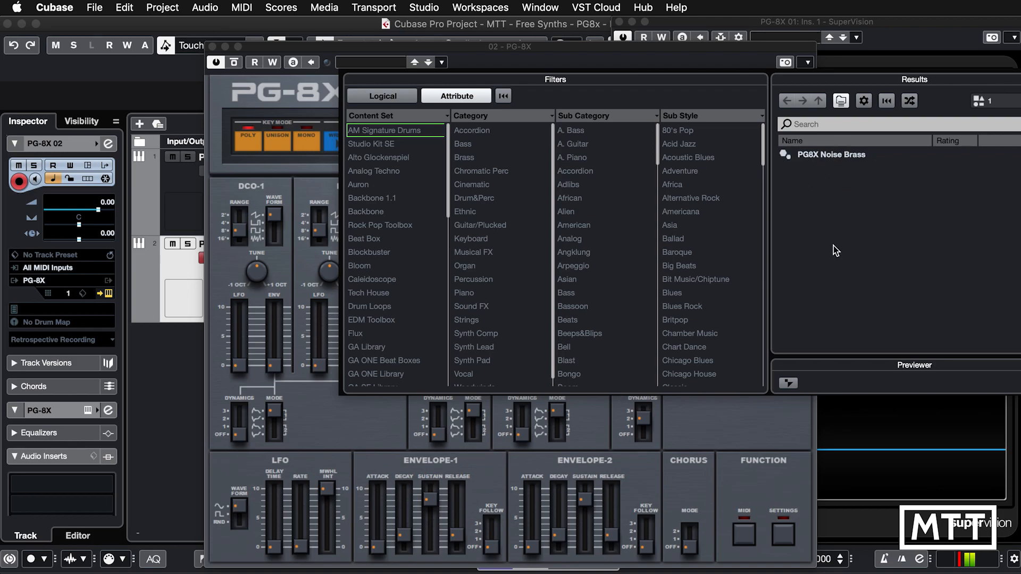
click(815, 157)
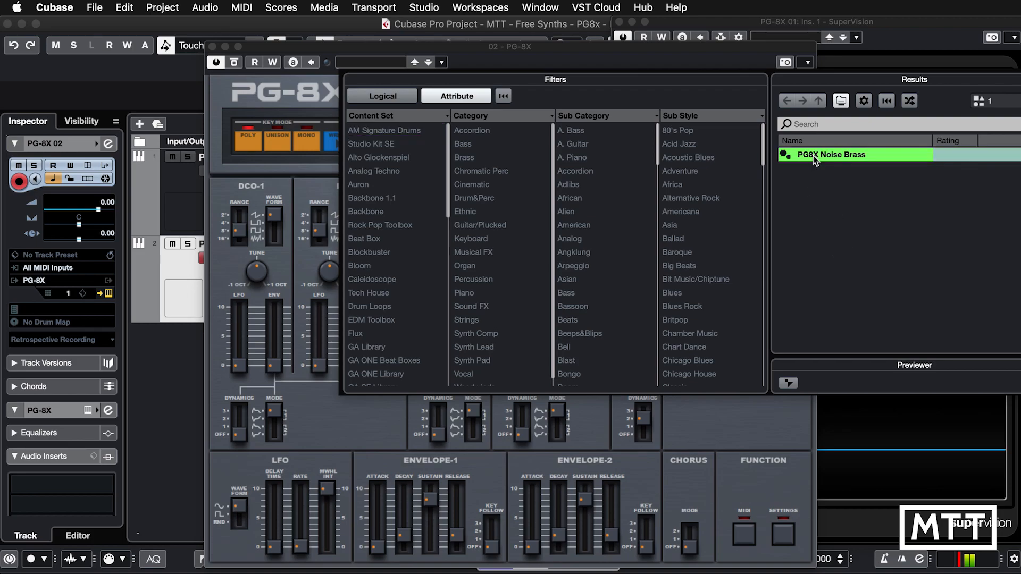
double_click(815, 159)
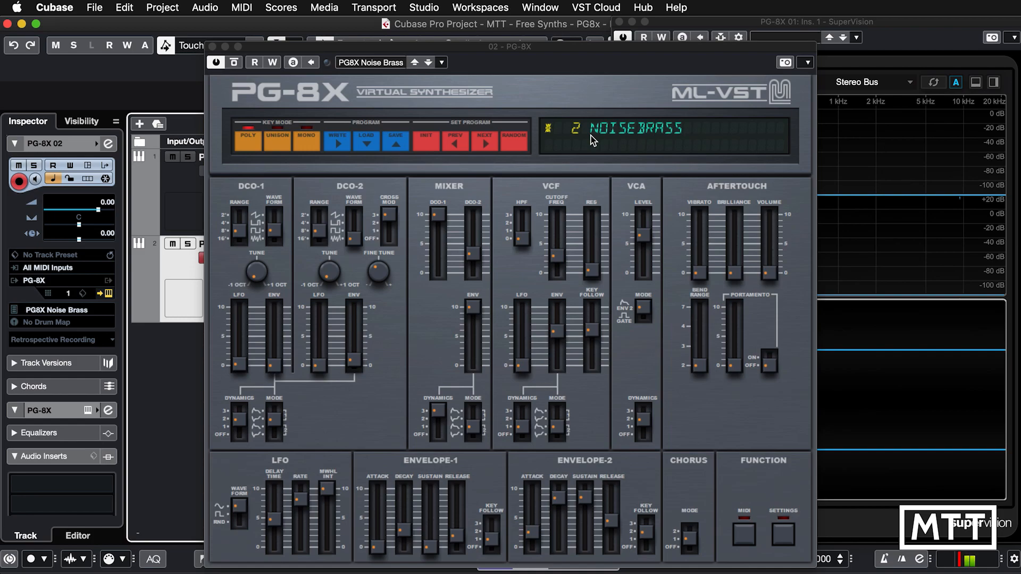
Step back to program 1 and forward through the loaded bank to program 5 to check its patches.
click(455, 146)
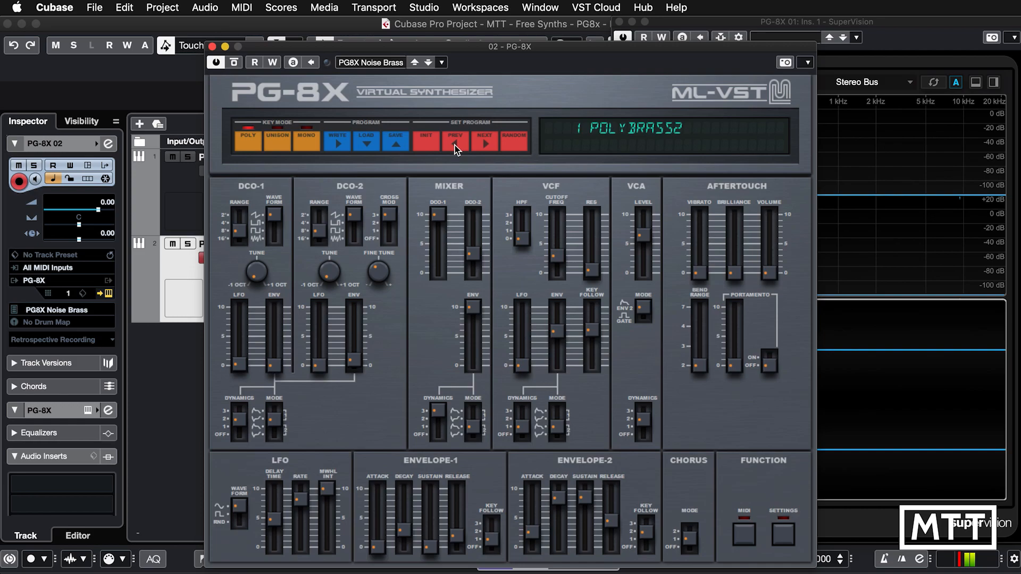
click(484, 149)
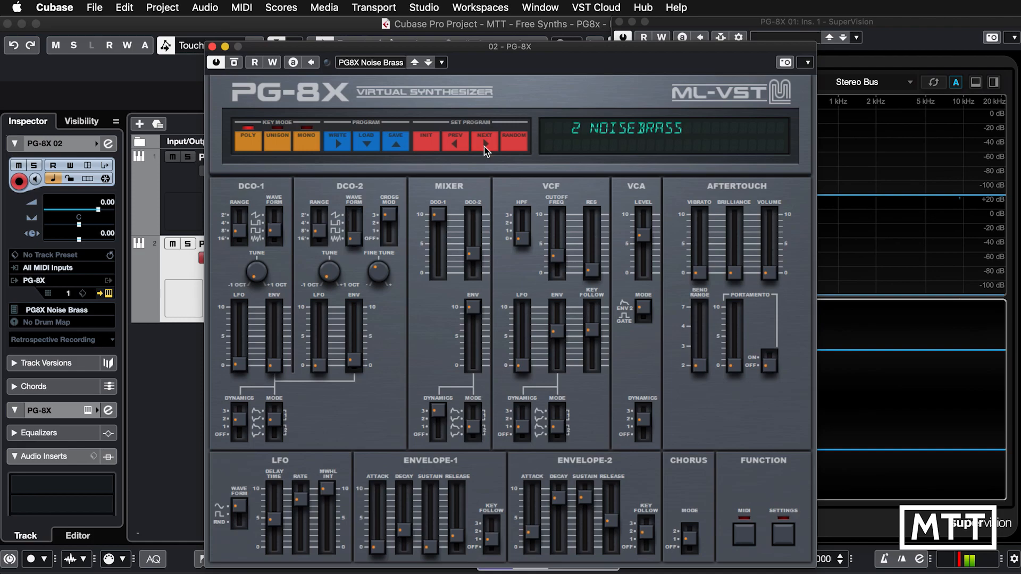
click(484, 150)
click(484, 150)
click(484, 150)
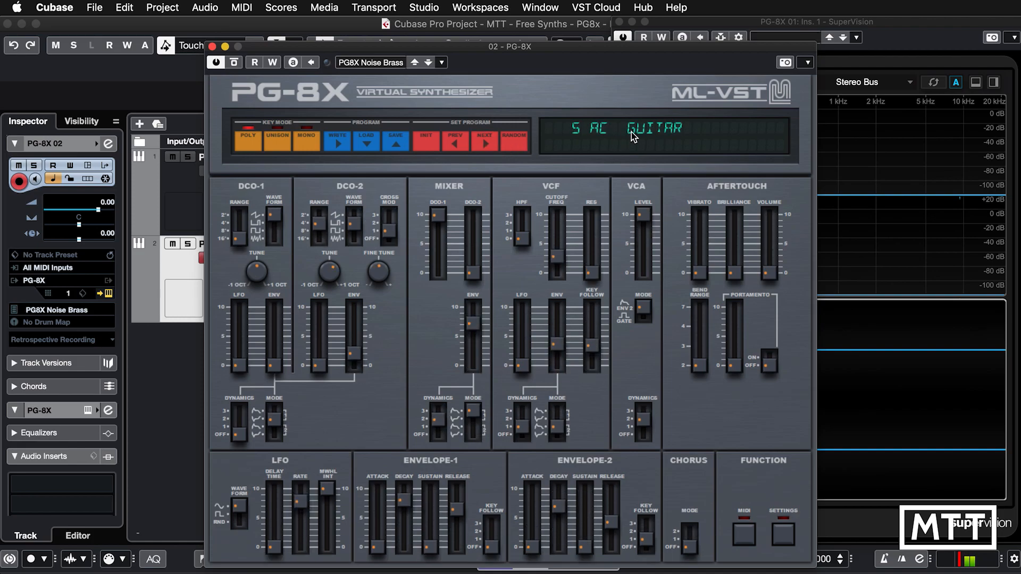
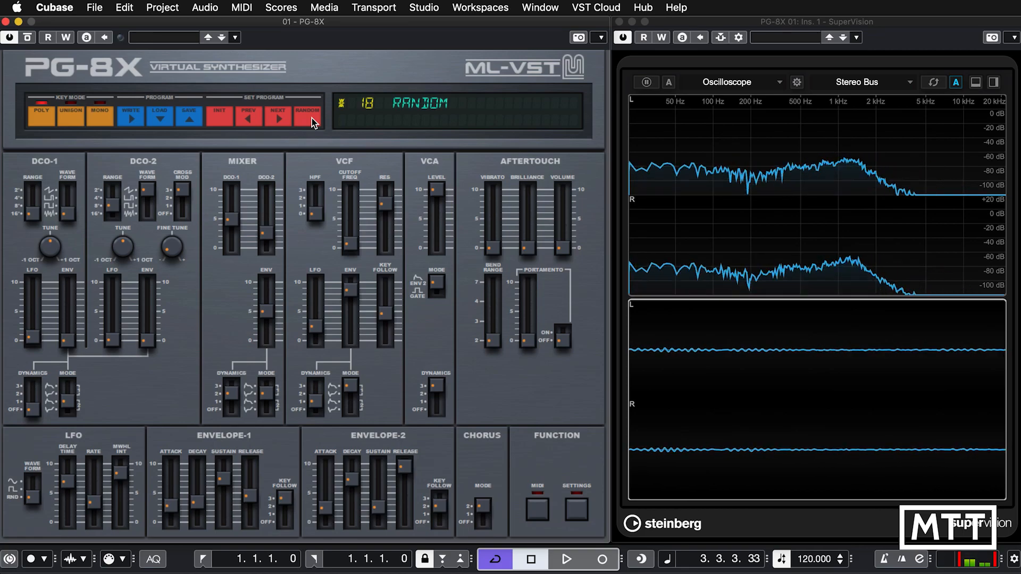
Generate new random patches in program 18 to audition them.
click(309, 116)
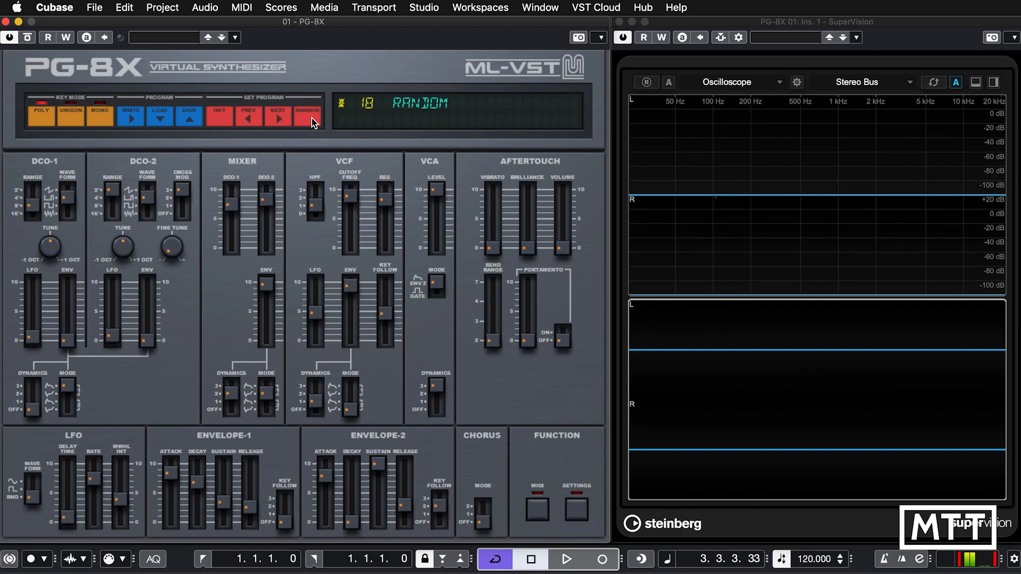
click(311, 118)
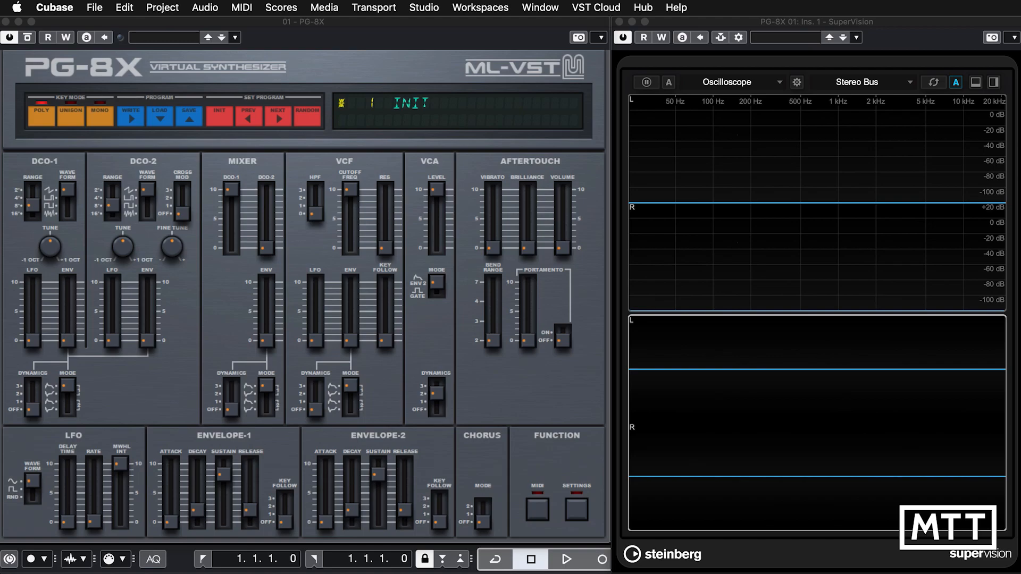
Audition the DCO-1 waveforms saw, pulse, square and noise on the INIT patch, ending on pulse.
click(66, 189)
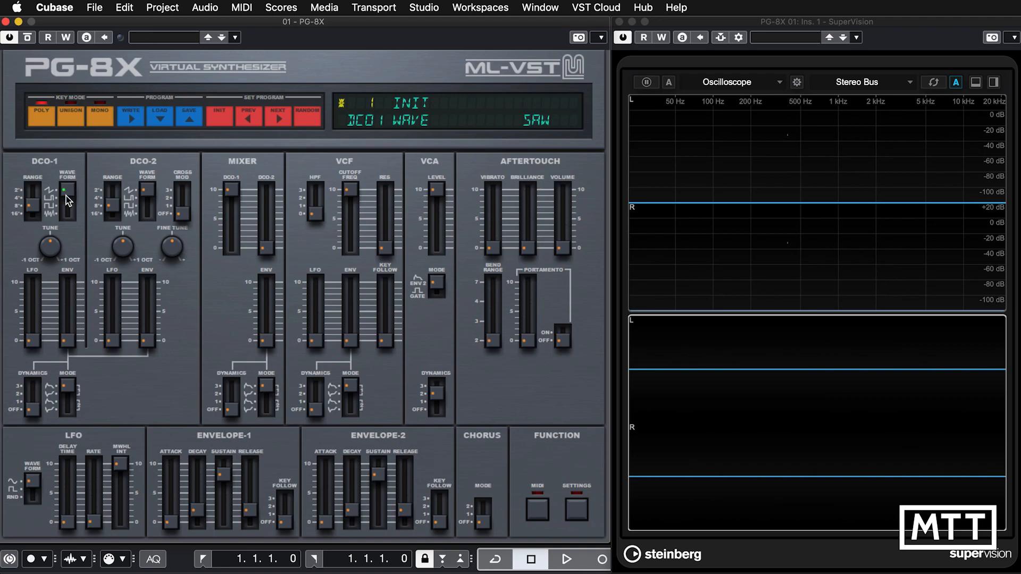
click(66, 197)
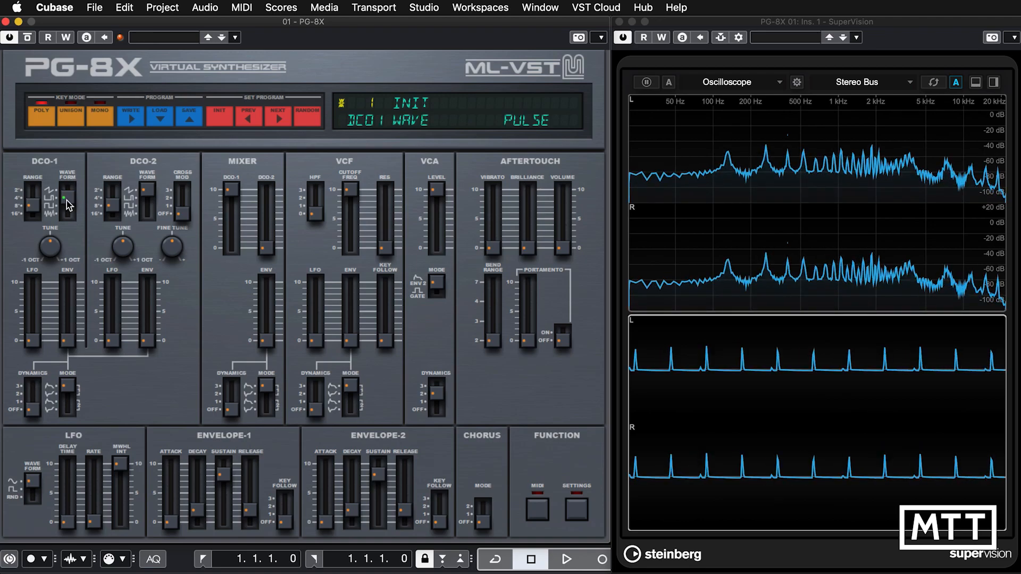
click(65, 212)
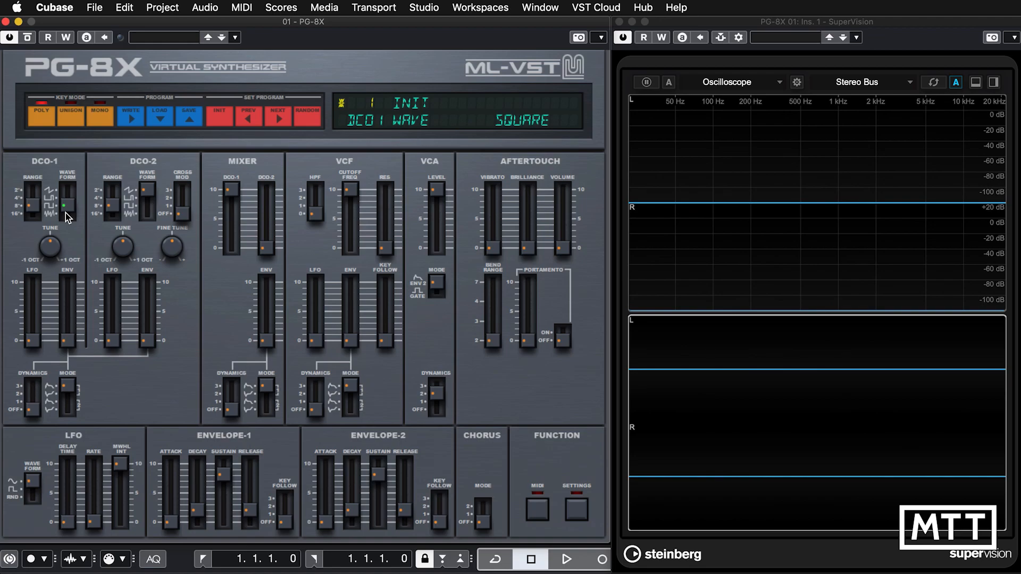
click(65, 223)
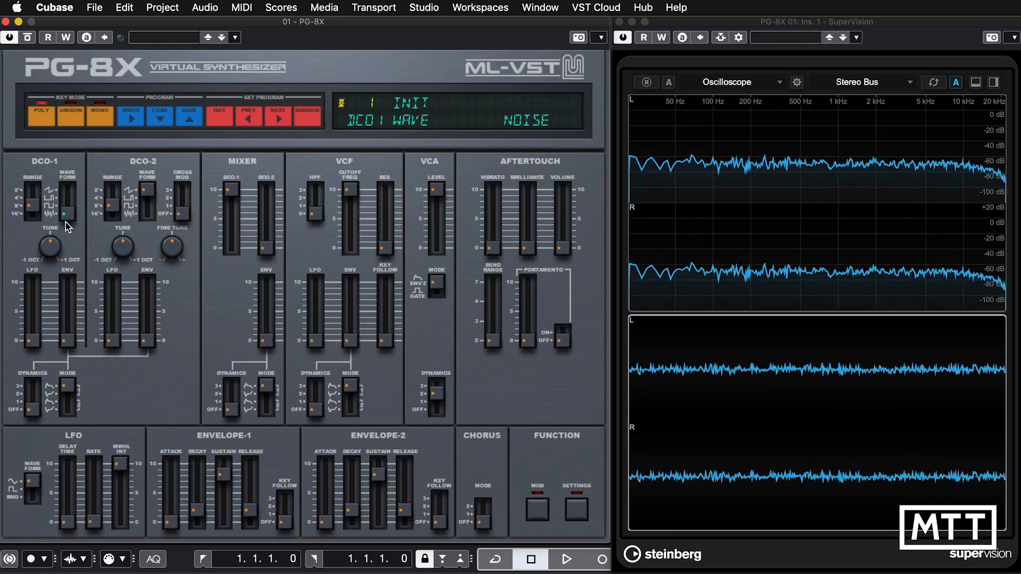
drag(66, 222, 66, 193)
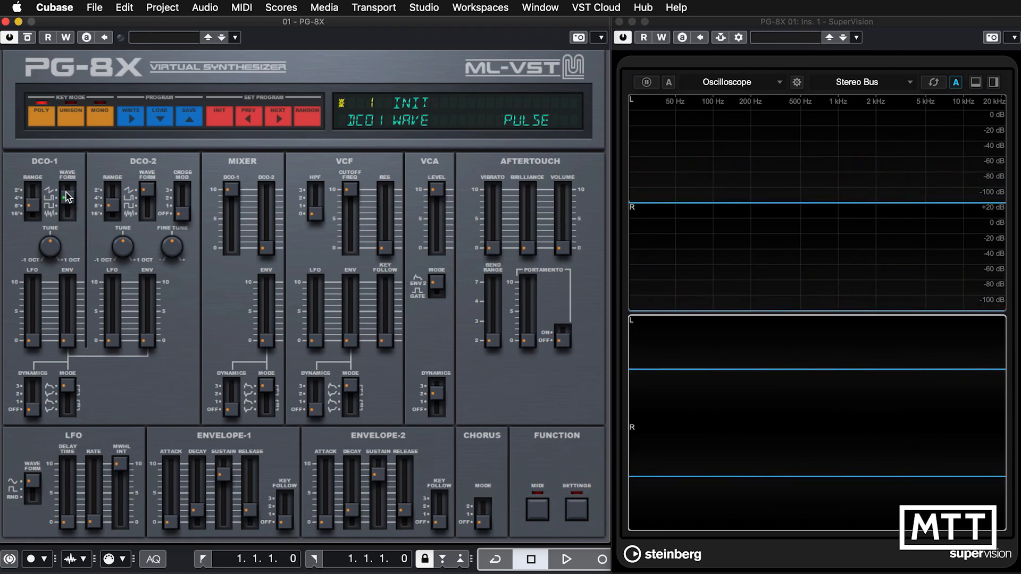
Set the DCO-1 waveform to square and try its range and tune controls, ending at range 8 and centred tune.
click(28, 206)
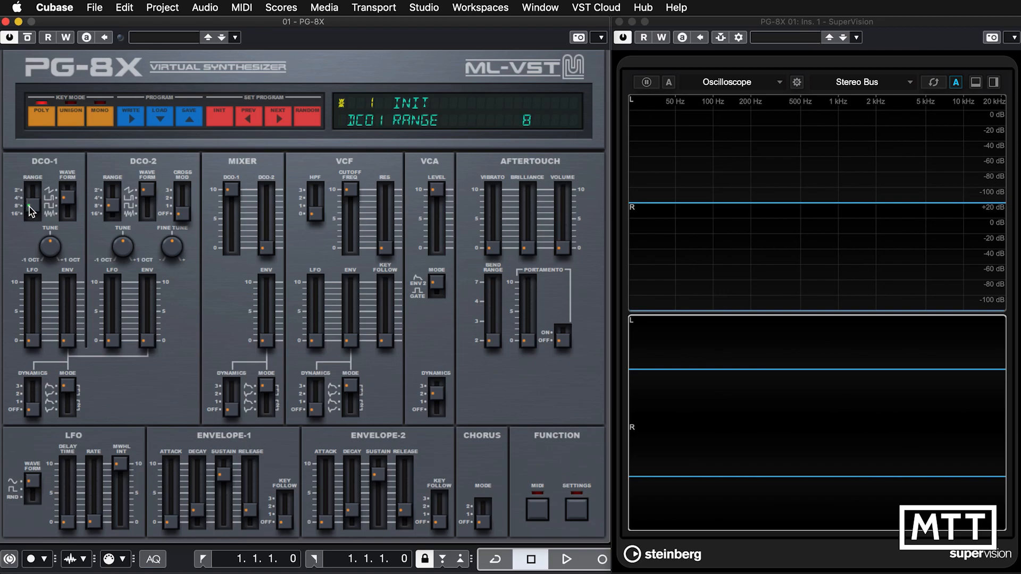
mouse_move(30, 211)
mouse_down()
mouse_move(30, 186)
mouse_move(30, 209)
mouse_up()
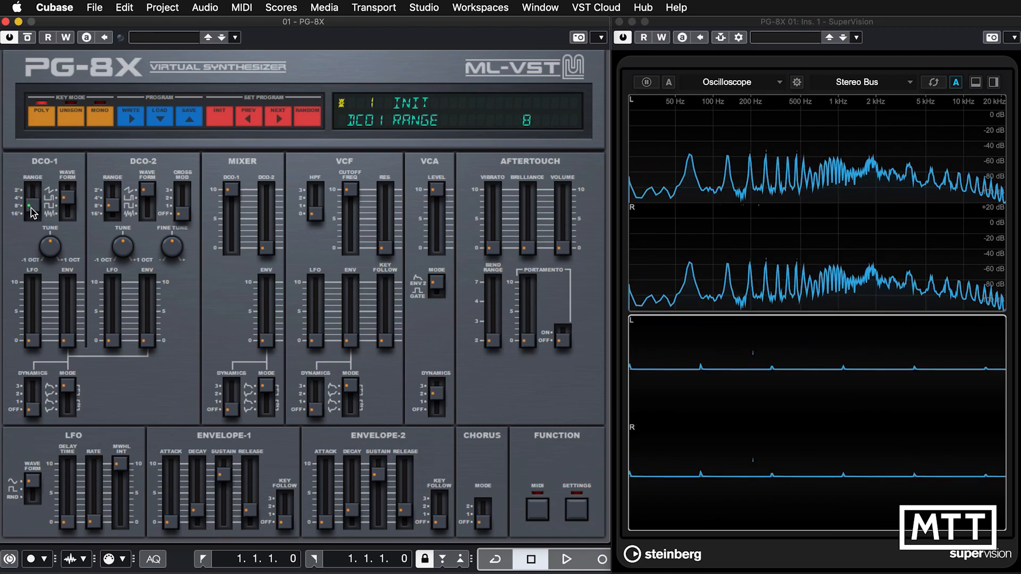
click(67, 202)
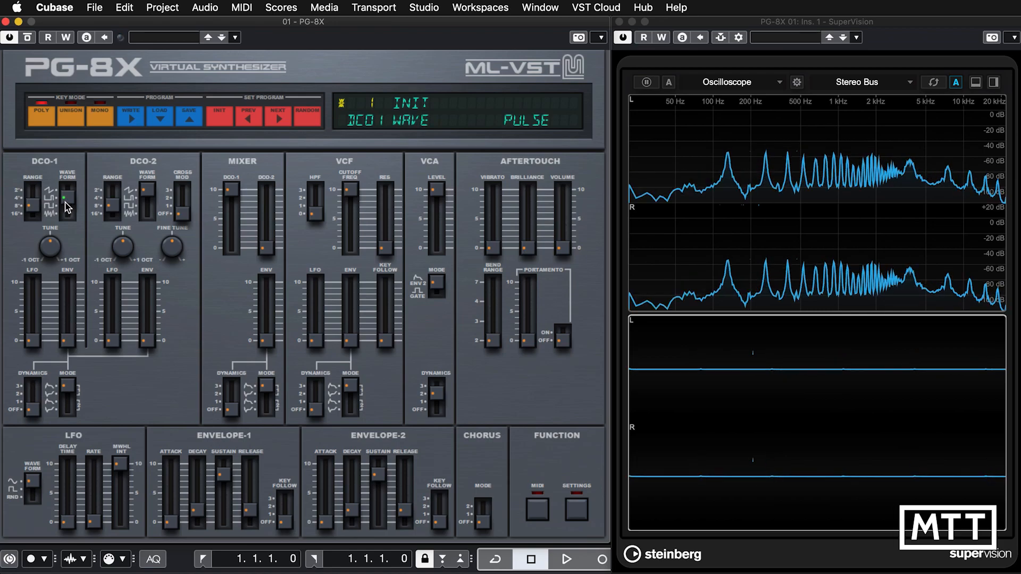
drag(66, 208, 66, 212)
click(33, 210)
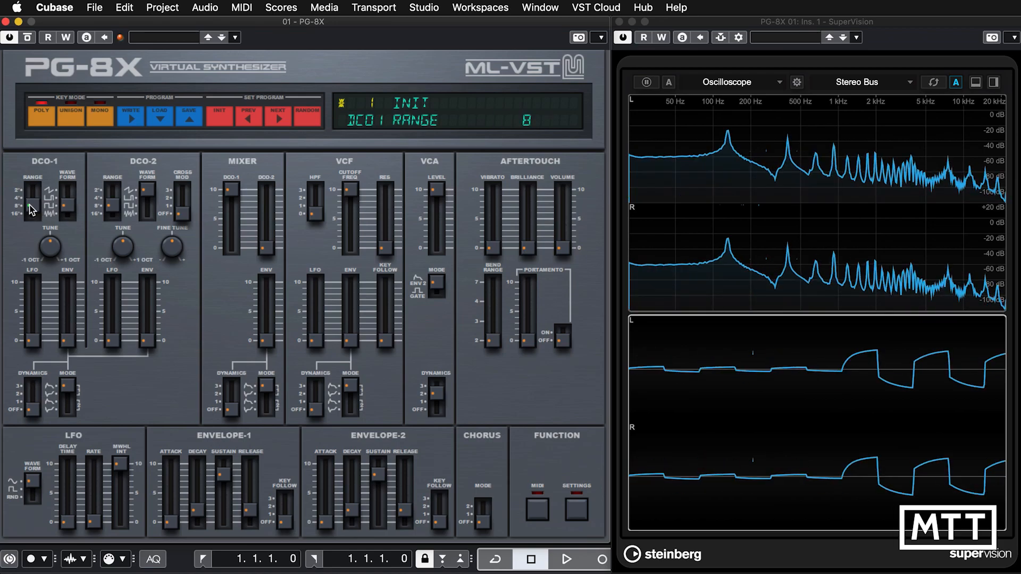
drag(50, 245, 41, 271)
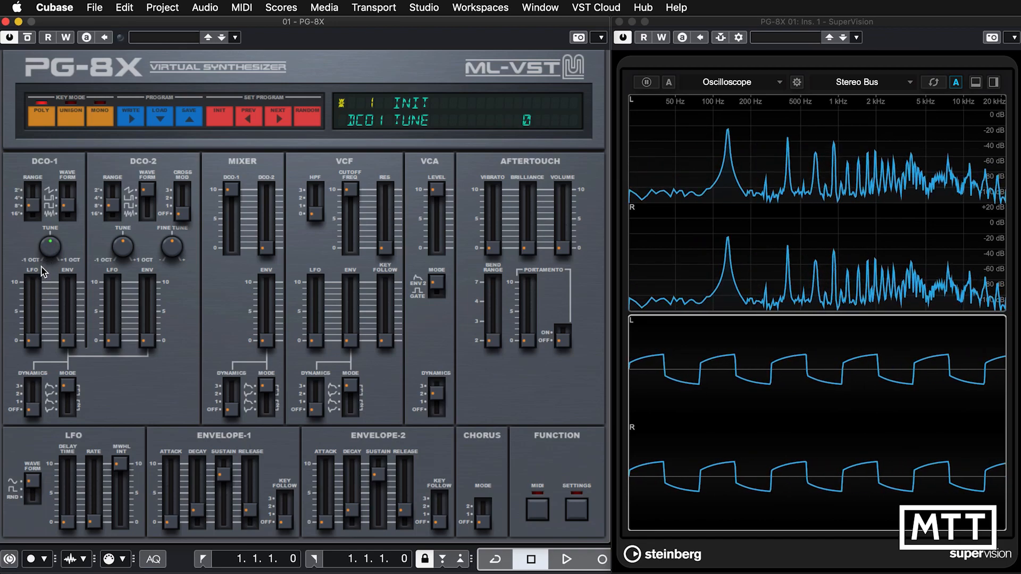
Try DCO-1 LFO modulation at 99 with the LFO rate raised to about 5, and return the modulation amount to 0.
drag(32, 341, 34, 245)
click(37, 323)
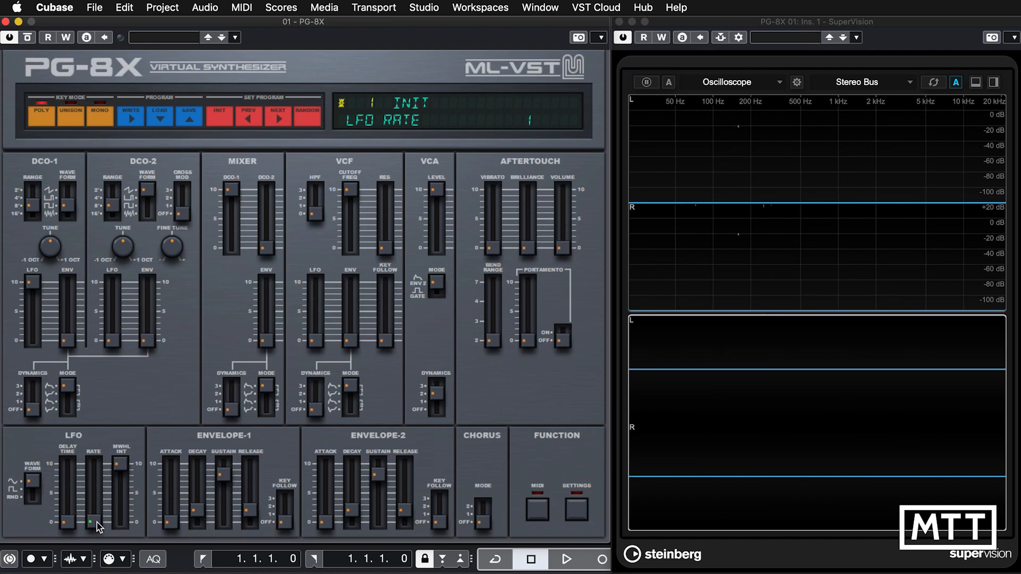
drag(92, 523, 92, 494)
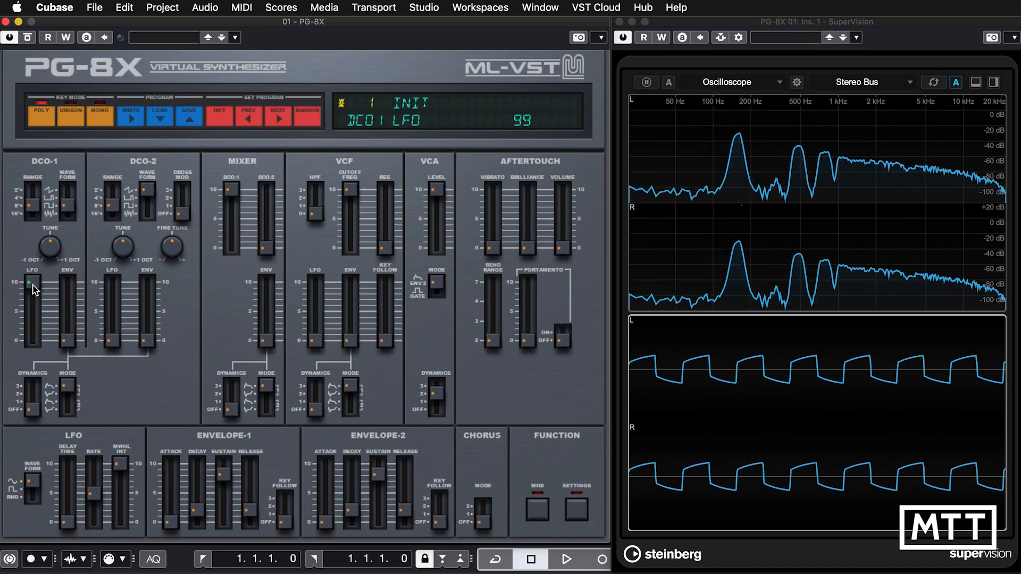
drag(33, 289, 33, 364)
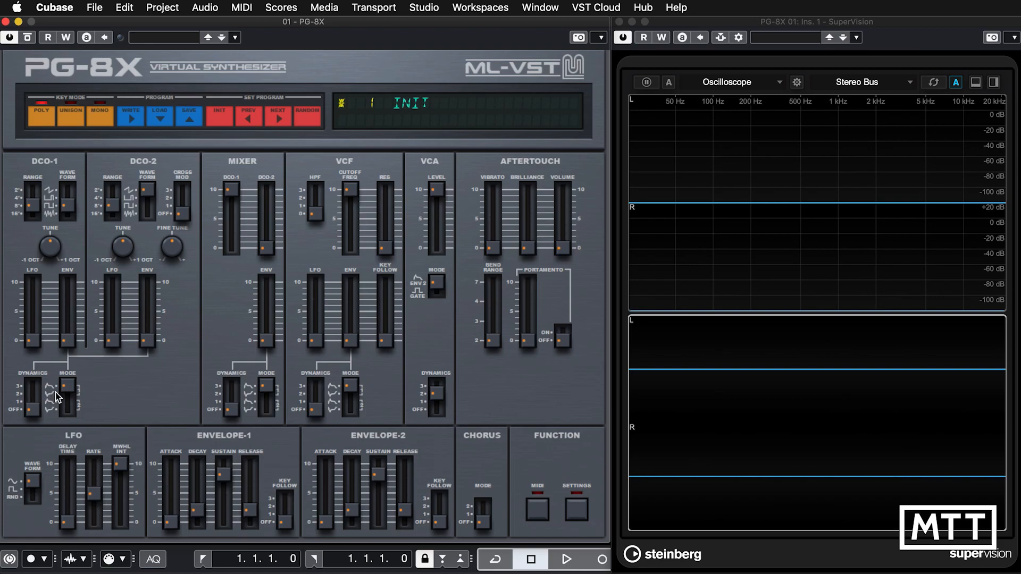
Raise the DCO-1 envelope amount to 71 and try an Envelope-1 attack of 47 before resetting the attack to 0.
mouse_move(71, 387)
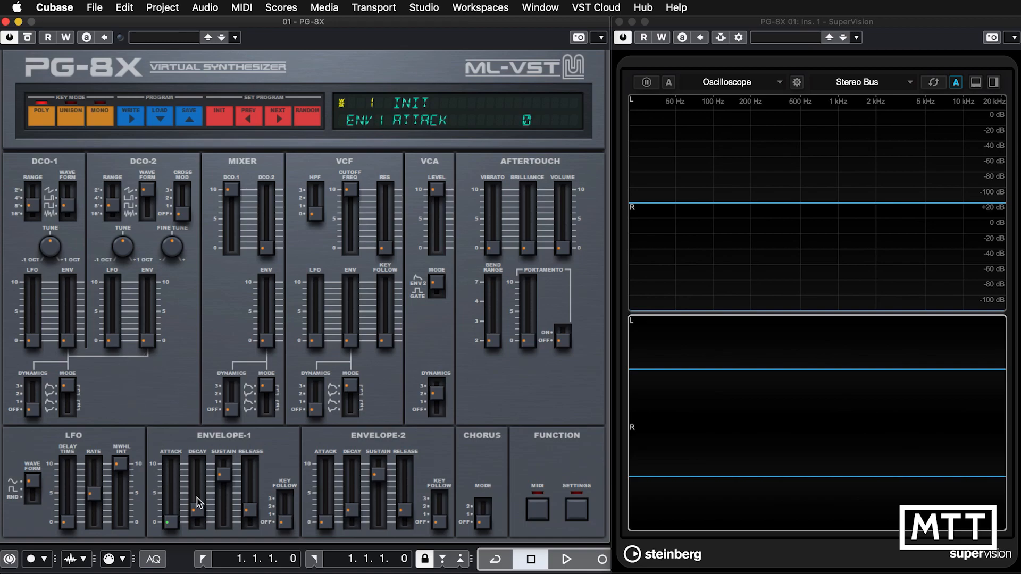
mouse_move(195, 514)
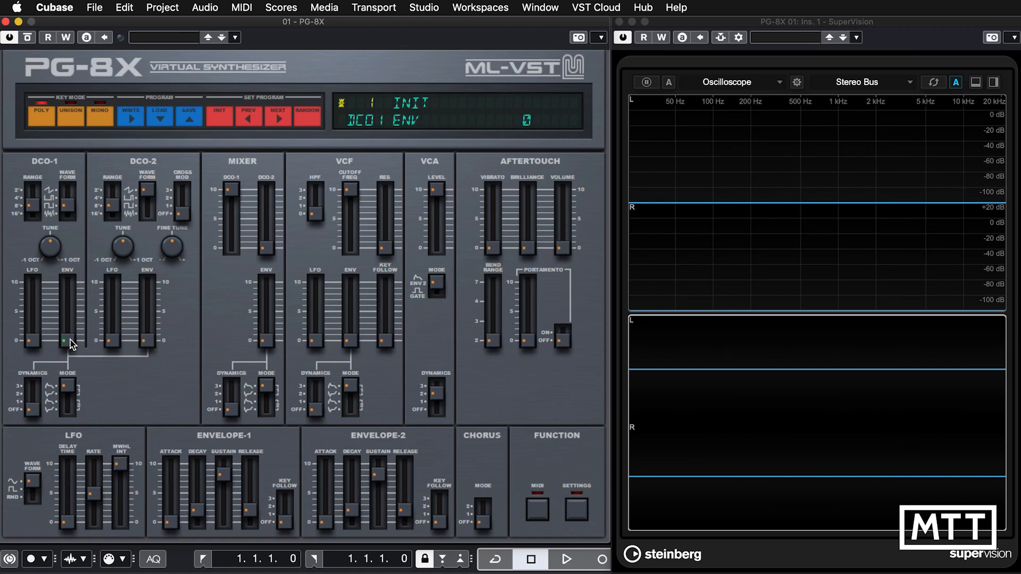
drag(70, 340, 72, 282)
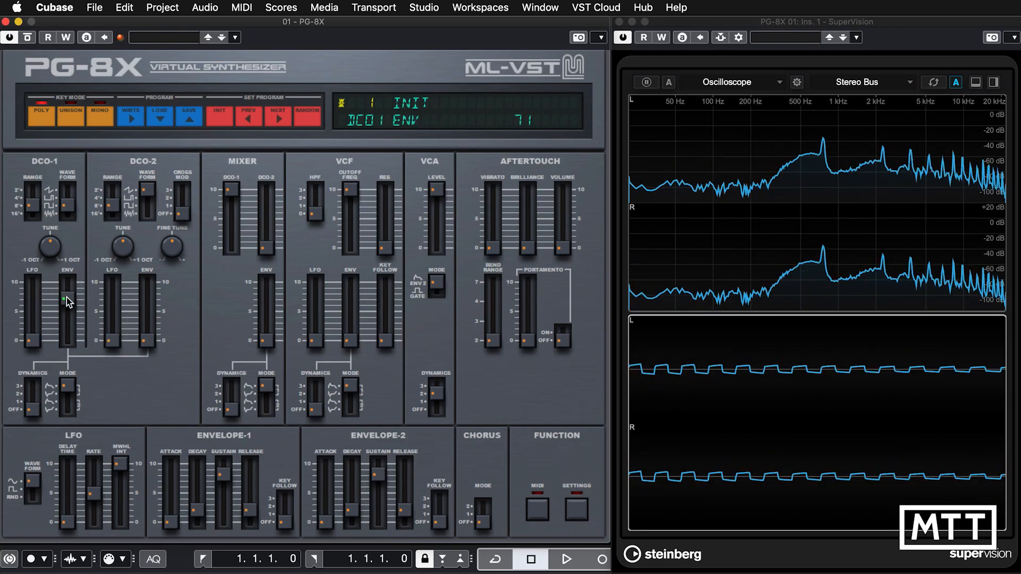
drag(66, 297, 73, 346)
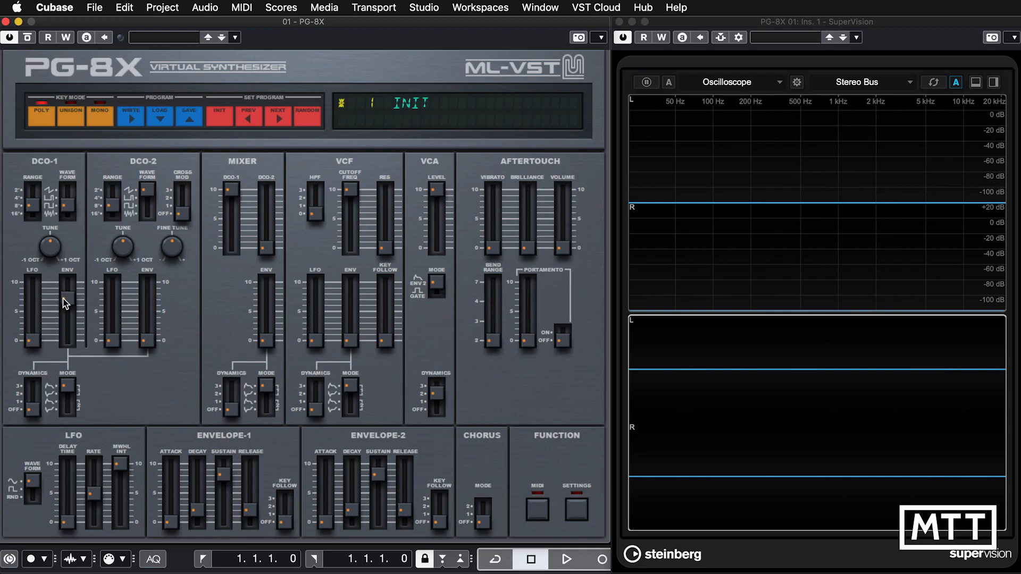
click(197, 509)
drag(171, 520, 171, 490)
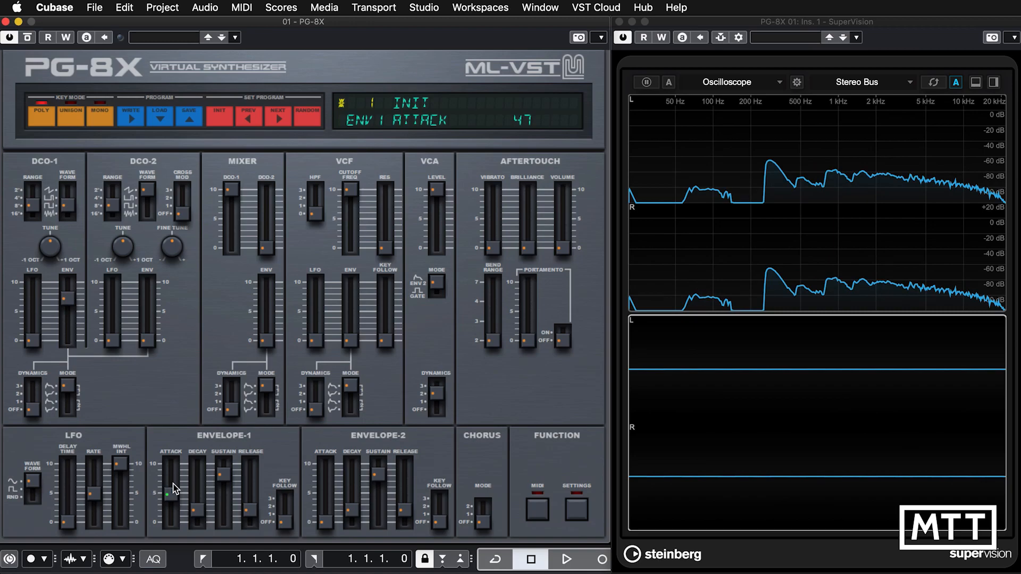
drag(175, 490, 172, 532)
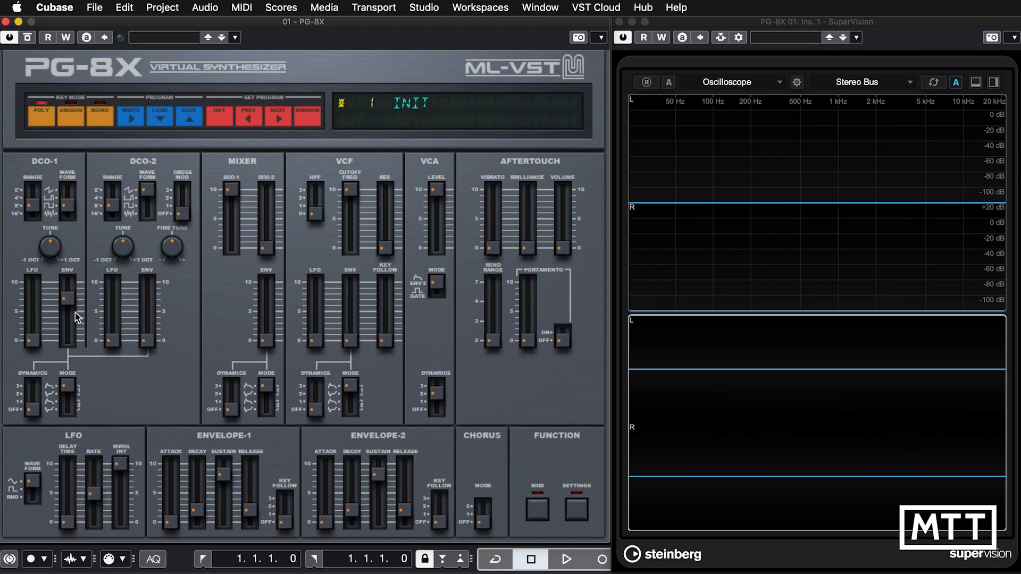
Try a DCO-1 envelope amount of 60 with DCO dynamics at 3, and reset dynamics to off and the amount to 0.
drag(69, 299, 69, 310)
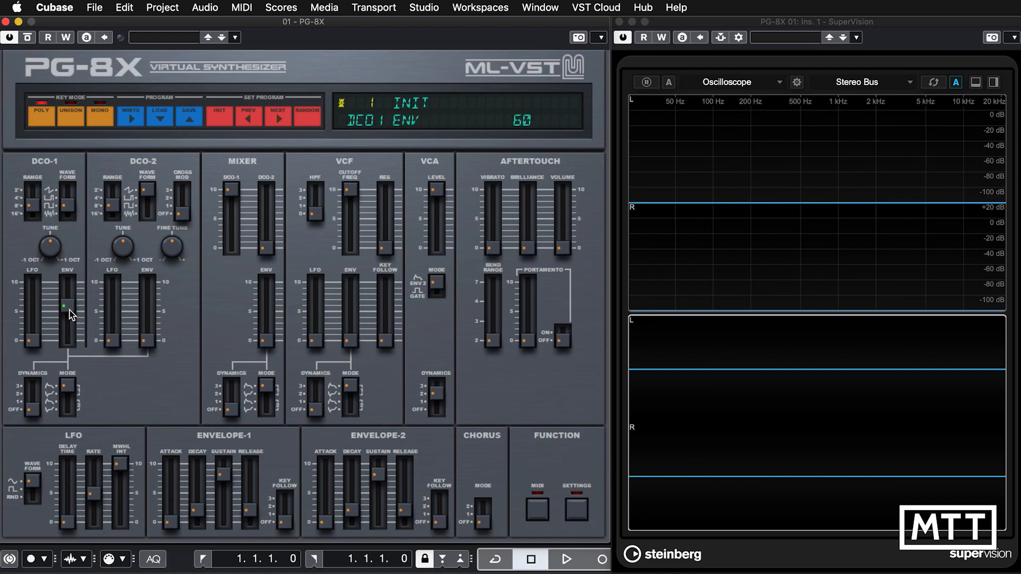
drag(71, 313, 65, 353)
click(36, 405)
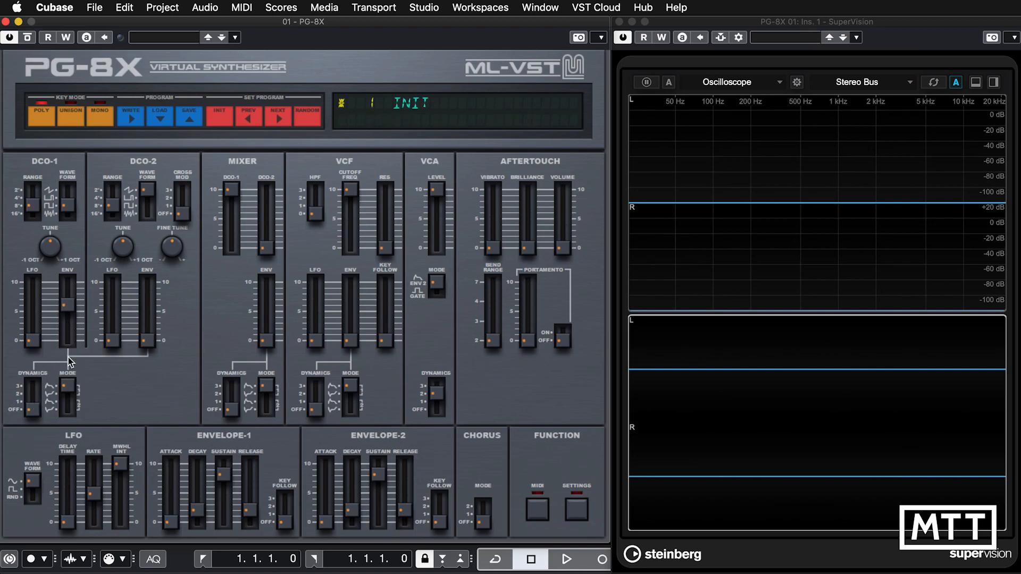
click(36, 375)
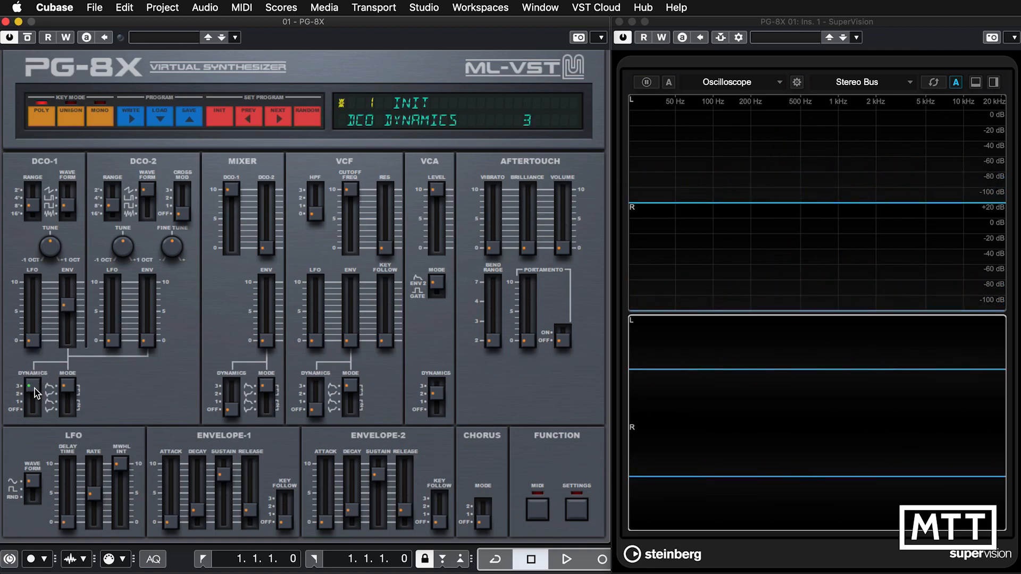
drag(35, 391, 28, 444)
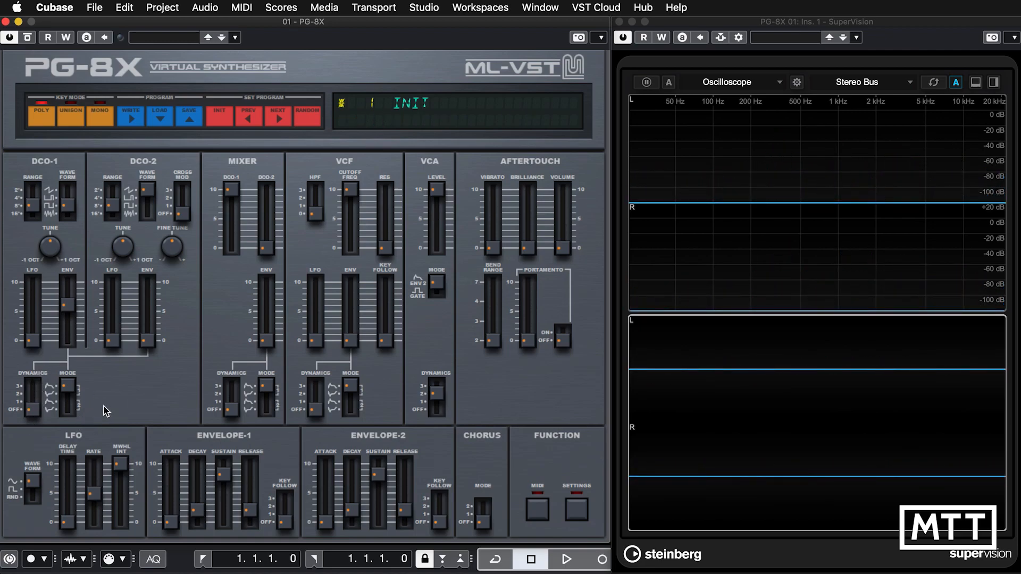
drag(67, 308, 68, 366)
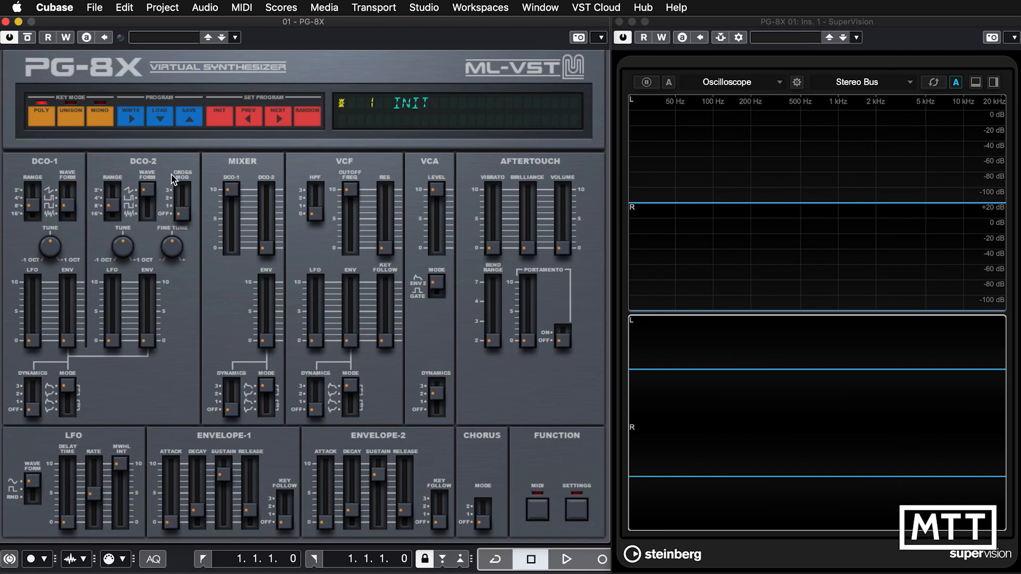
Raise the DCO-2 mixer level to 10 and set the DCO-2 waveform to square.
drag(267, 243, 273, 157)
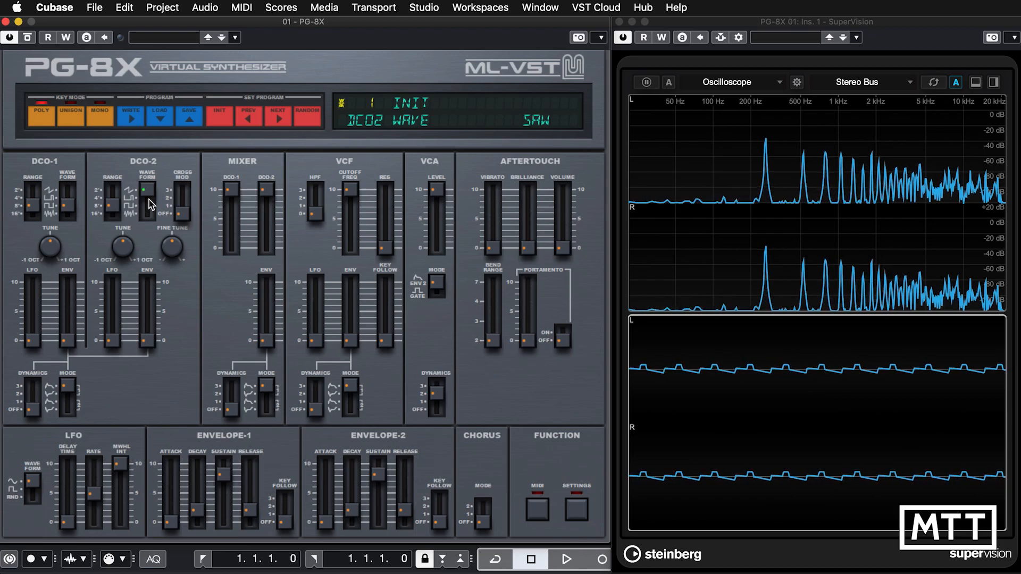
click(183, 218)
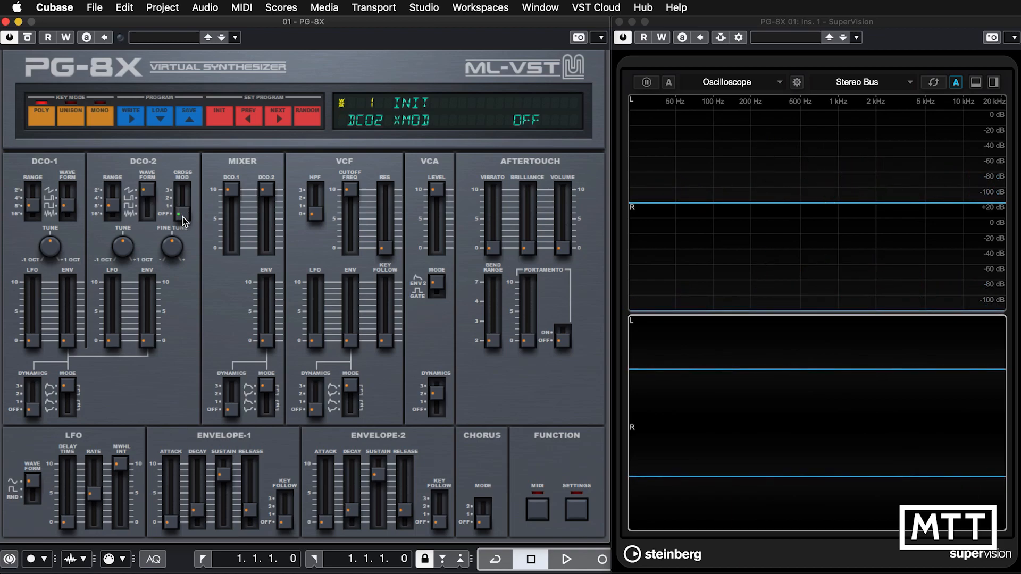
click(147, 198)
drag(147, 199, 144, 227)
click(183, 215)
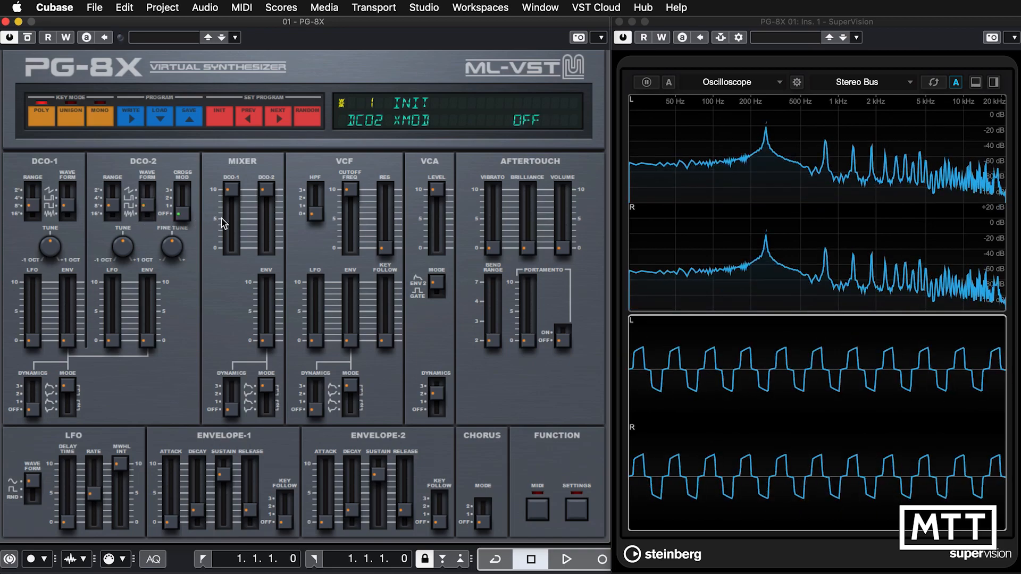
Try DCO-2 cross modulation in SYNC1 and SYNC2, sweeping the DCO-2 tune in each mode and recentring it.
drag(183, 218, 182, 208)
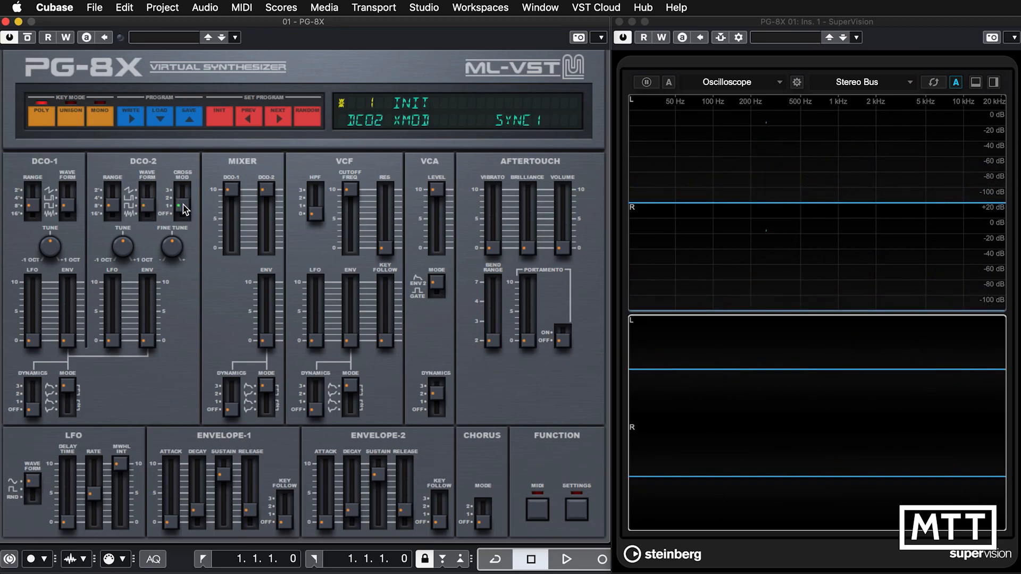
click(125, 246)
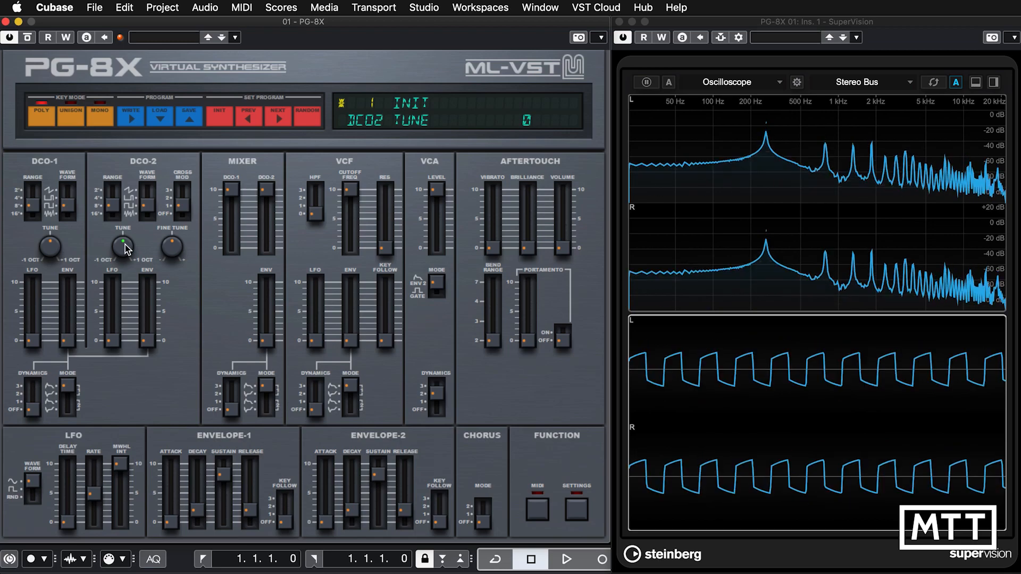
drag(126, 245, 128, 215)
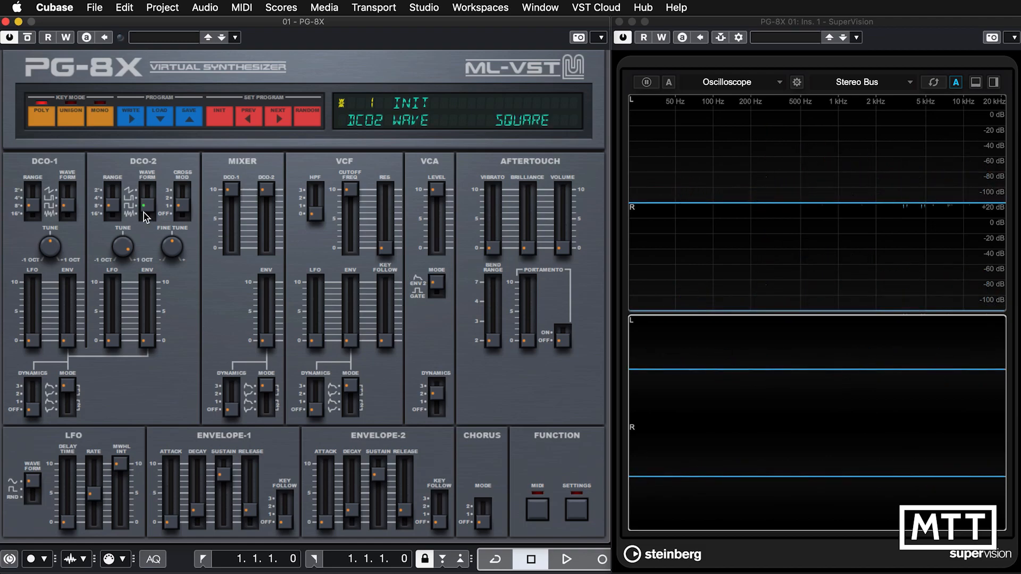
mouse_move(128, 250)
mouse_move(121, 255)
mouse_down()
mouse_move(119, 319)
mouse_move(110, 226)
mouse_move(108, 253)
mouse_up()
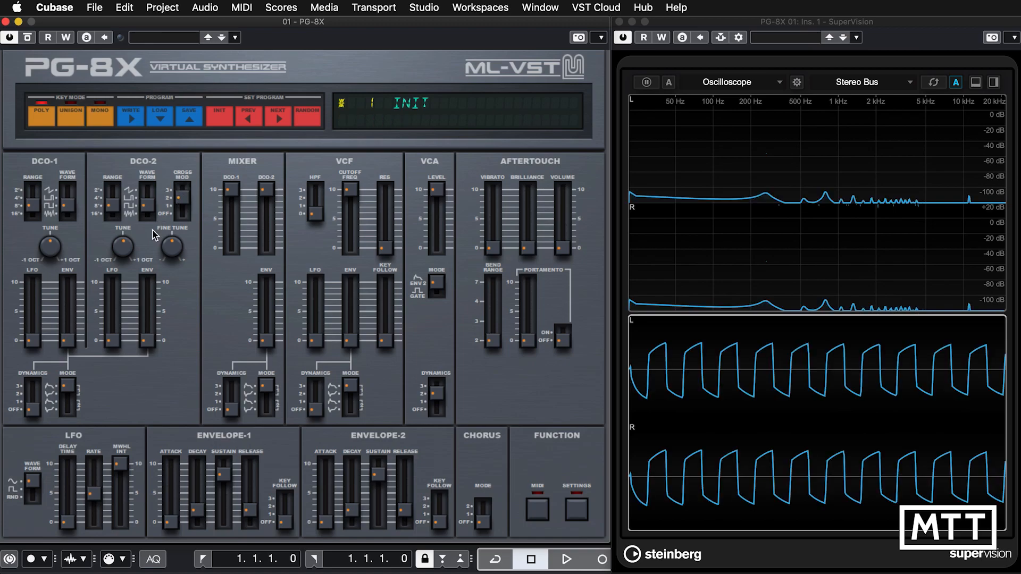
mouse_move(123, 250)
mouse_down()
mouse_move(123, 218)
mouse_move(118, 257)
mouse_move(137, 311)
mouse_move(126, 227)
mouse_move(120, 264)
mouse_up()
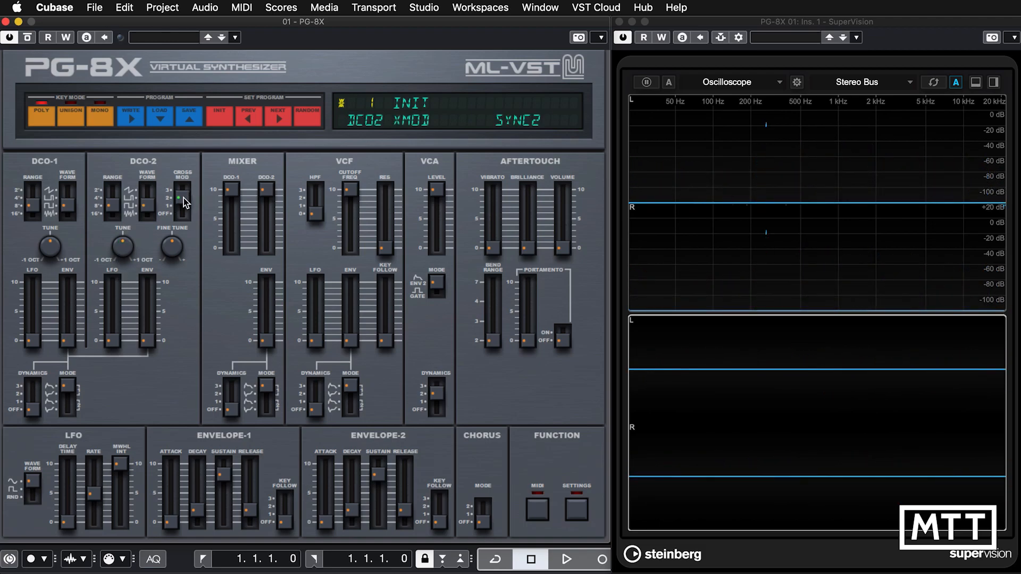
Set DCO-2 cross modulation to position 3 and sweep the DCO-2 tune, ending at 12.
drag(183, 197, 184, 191)
drag(122, 245, 122, 259)
drag(118, 252, 113, 219)
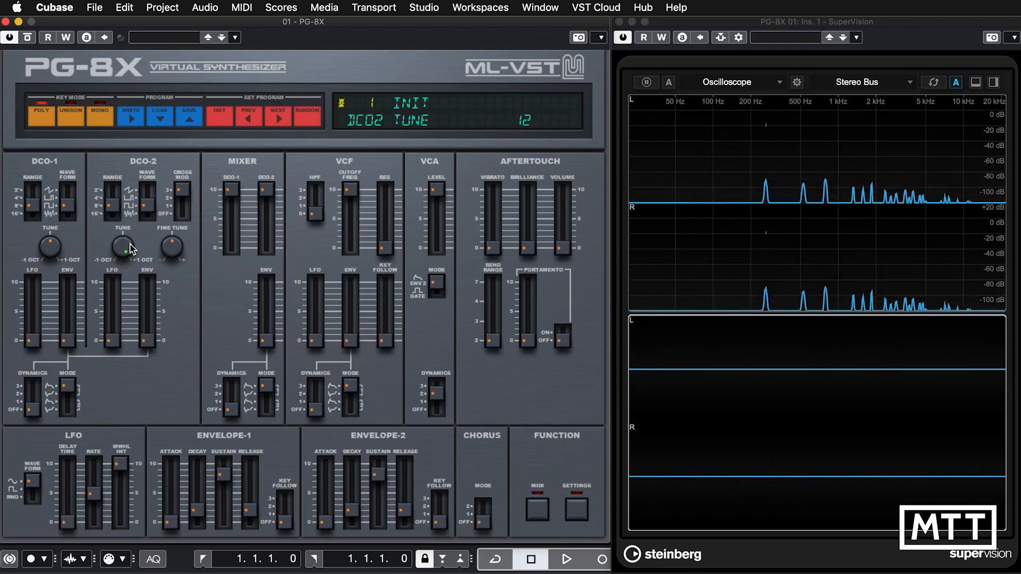
Try a DCO-2 tune of 6 in SYNC2 and SYNC1 cross modulation, and the DCO-2 range at 16' before restoring 8'.
drag(128, 303, 130, 263)
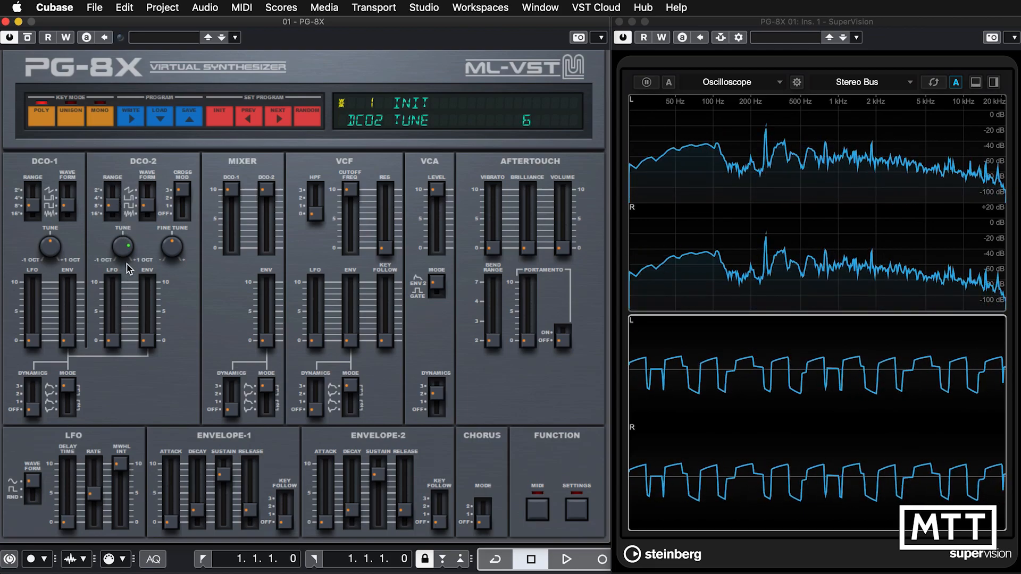
click(184, 202)
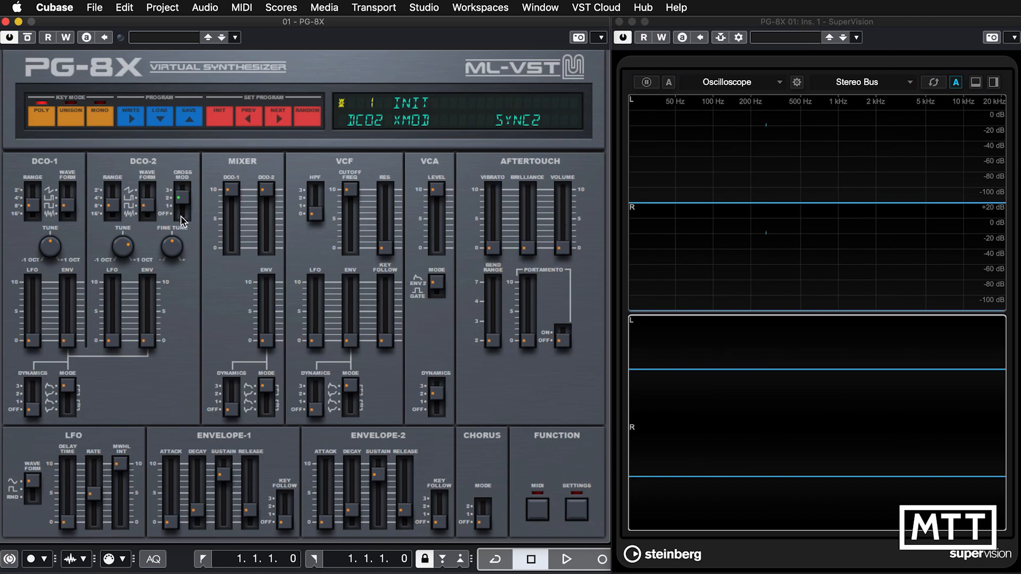
drag(183, 220, 183, 227)
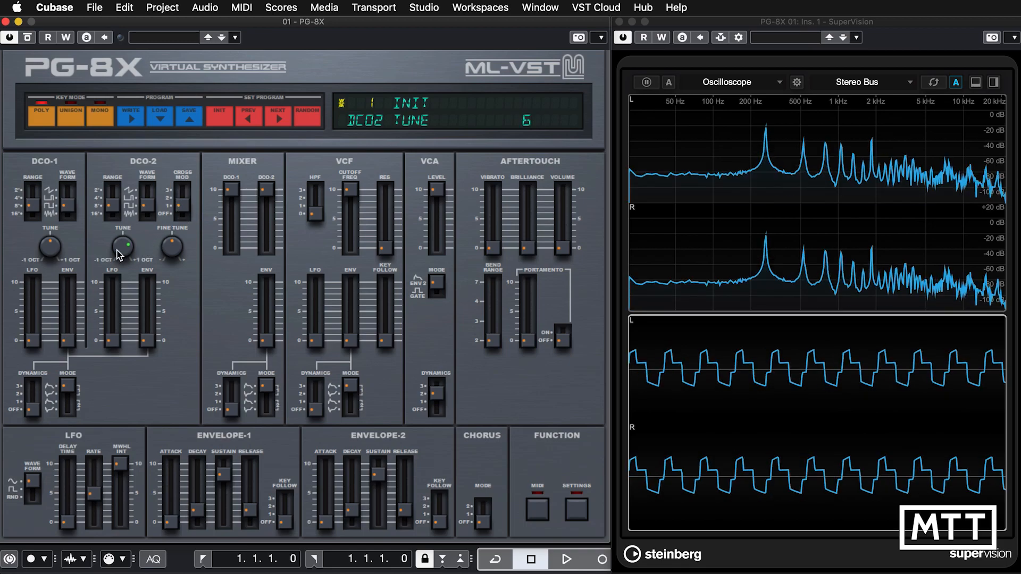
drag(117, 249, 118, 269)
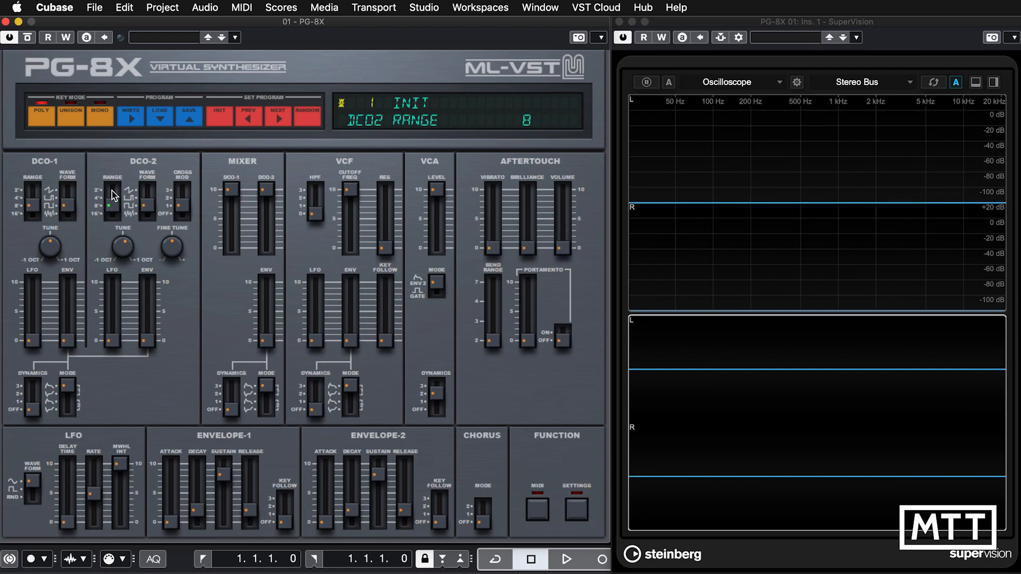
drag(112, 206, 122, 254)
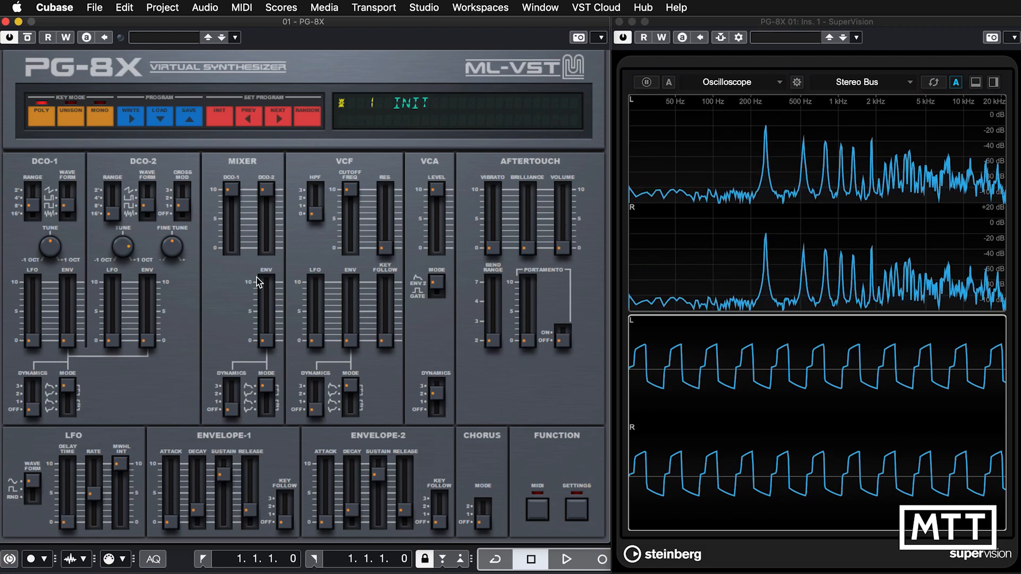
mouse_move(109, 213)
mouse_down()
mouse_move(113, 171)
mouse_move(116, 209)
mouse_up()
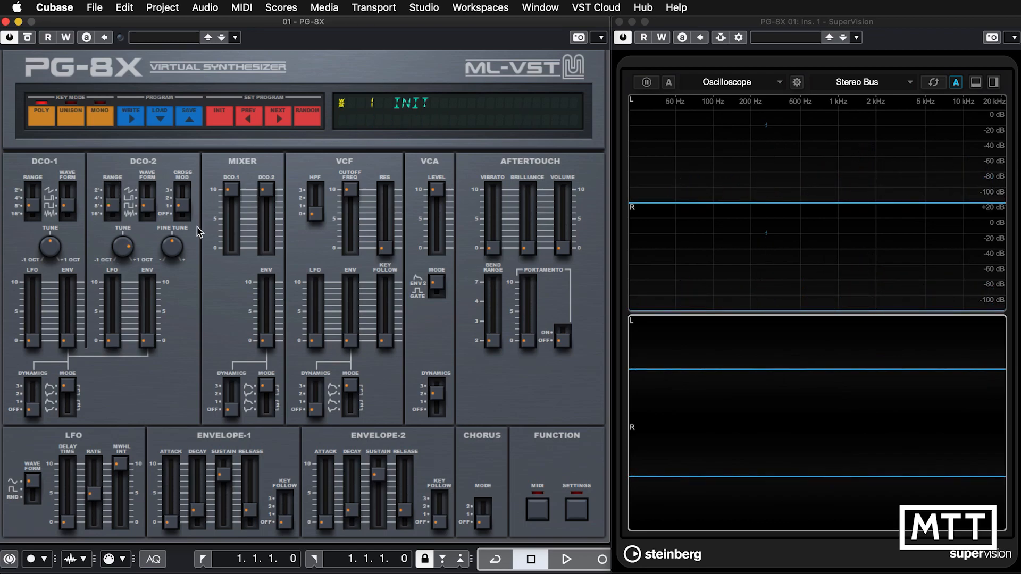
Turn DCO-2 cross modulation off, set the DCO-2 tune to -1 octave and its range to 16', keeping both mixer levels at 10.
drag(183, 206, 182, 215)
click(127, 248)
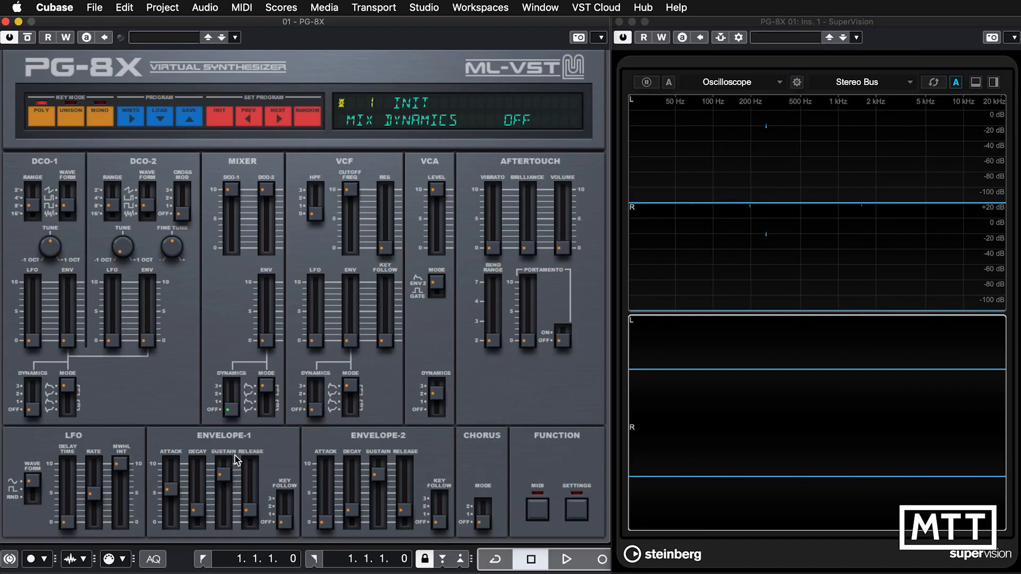
drag(228, 190, 235, 158)
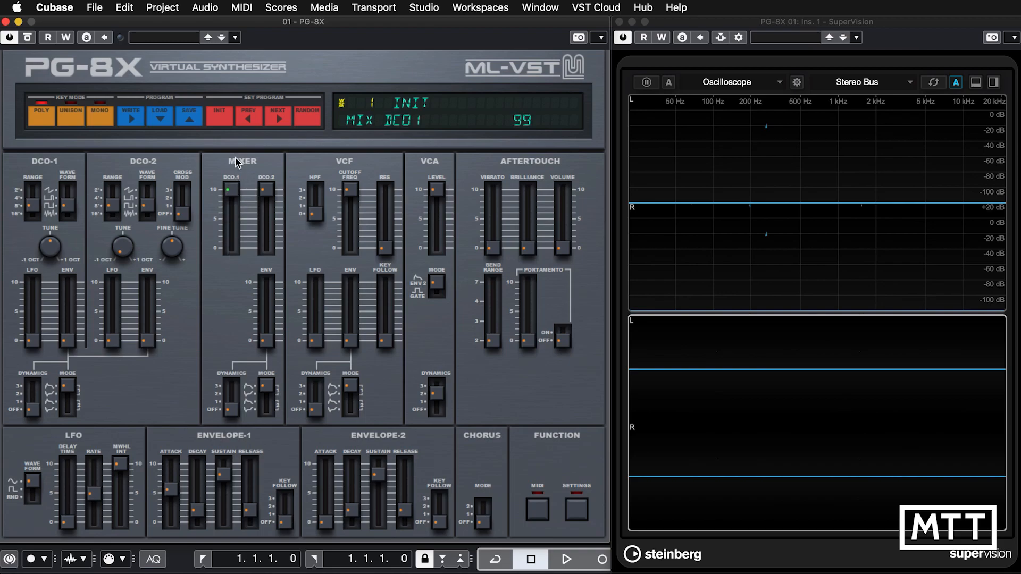
drag(266, 200, 265, 201)
drag(110, 206, 113, 216)
click(147, 205)
mouse_move(266, 190)
mouse_down()
mouse_move(266, 289)
mouse_move(270, 150)
mouse_move(266, 232)
mouse_move(265, 188)
mouse_move(269, 197)
mouse_up()
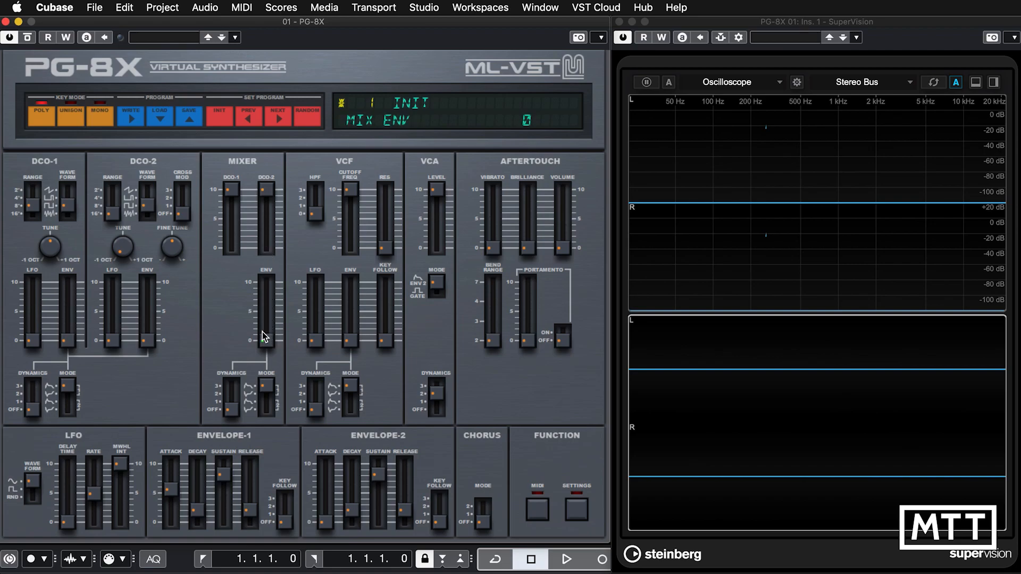
Try fading in DCO-2 with its mixer level at 0, a mixer envelope amount of 99 and a longer Envelope-1 attack.
drag(267, 189, 265, 279)
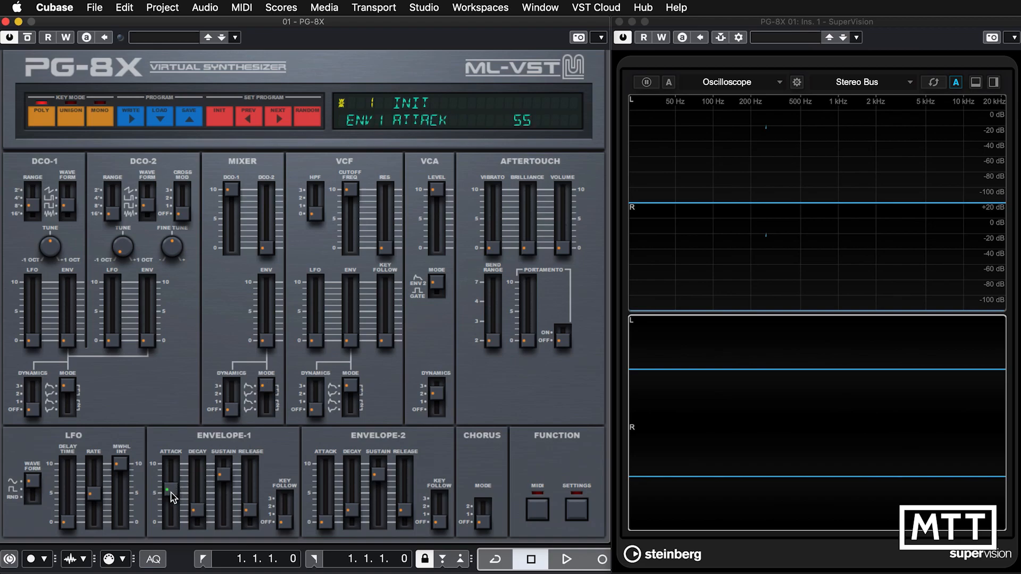
drag(170, 493, 171, 499)
drag(263, 340, 263, 254)
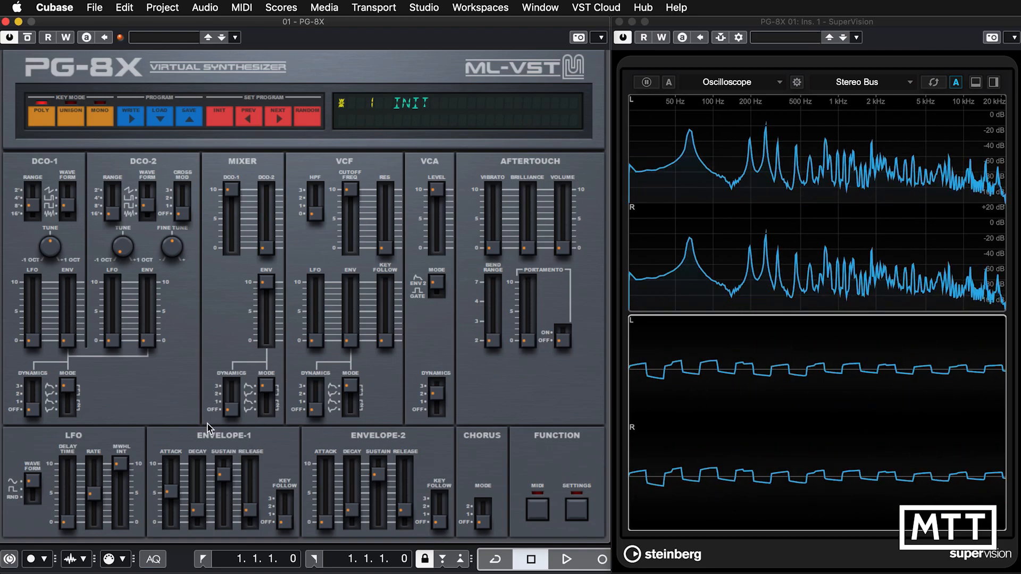
drag(170, 492, 171, 466)
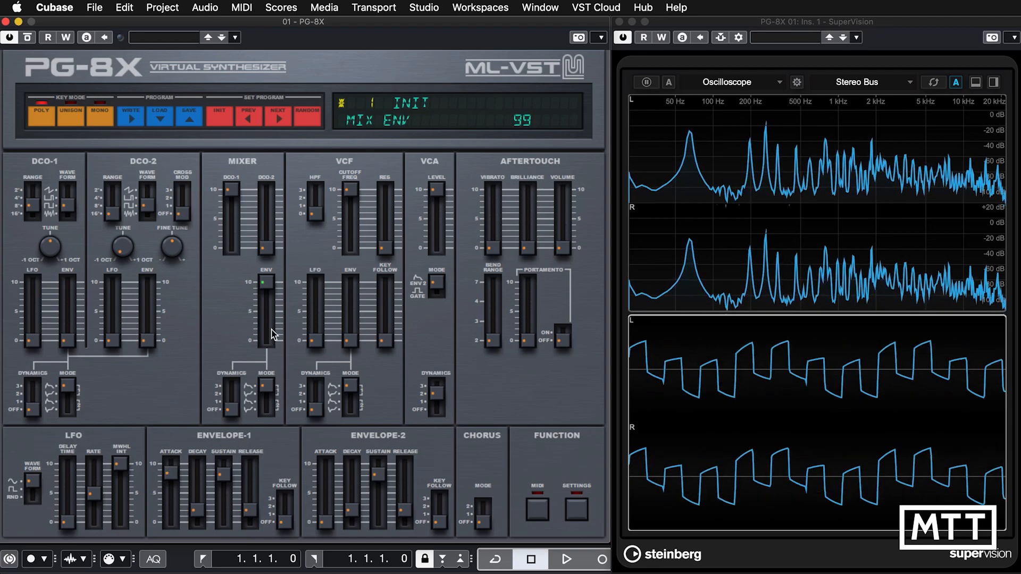
Reduce the mixer envelope amount to 43, raise the DCO-2 mixer level to 10 and set the mixer mode to 1 DOWN.
click(264, 287)
drag(263, 288, 264, 321)
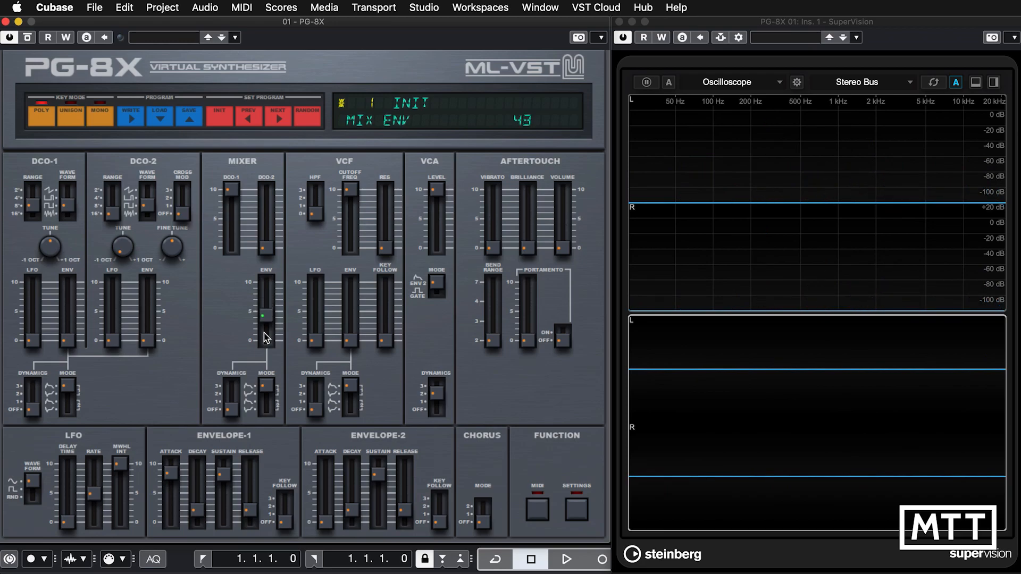
click(264, 186)
click(263, 388)
drag(266, 248, 266, 190)
drag(266, 386, 269, 396)
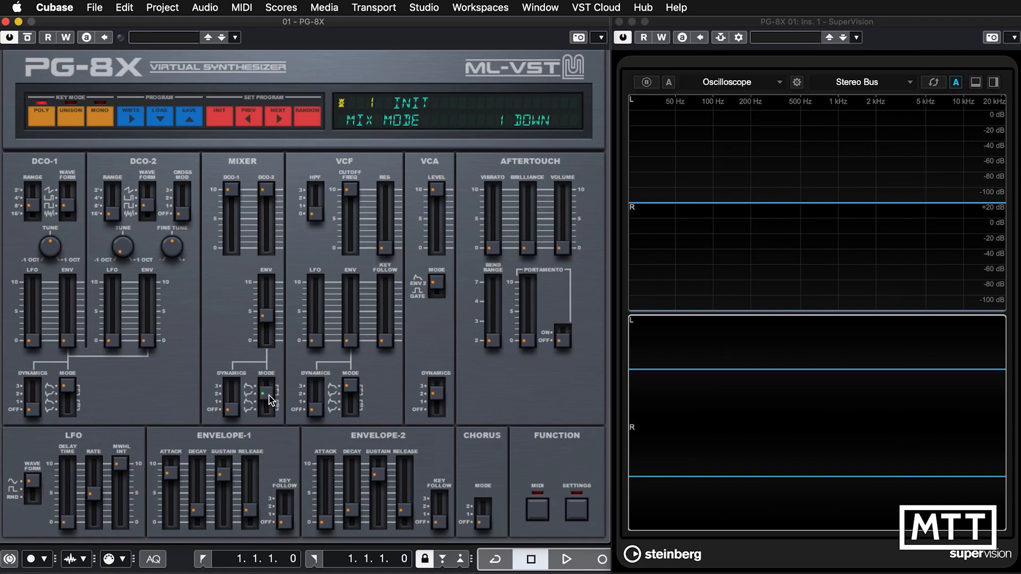
Try a mixer envelope amount of 99, shorten the Envelope-1 attack to about 55 and reset the amount to 0.
drag(266, 315, 272, 248)
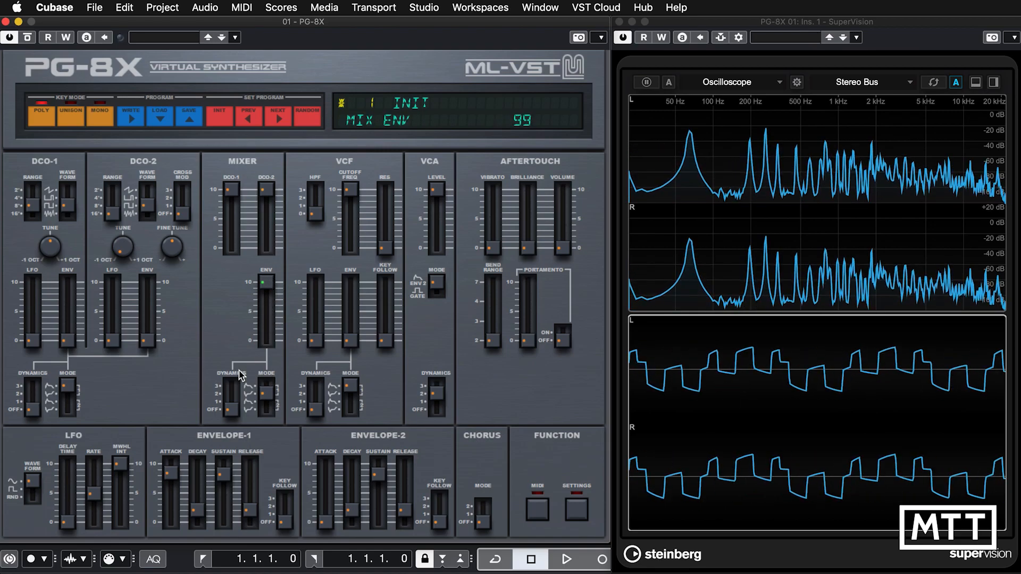
drag(172, 478, 173, 508)
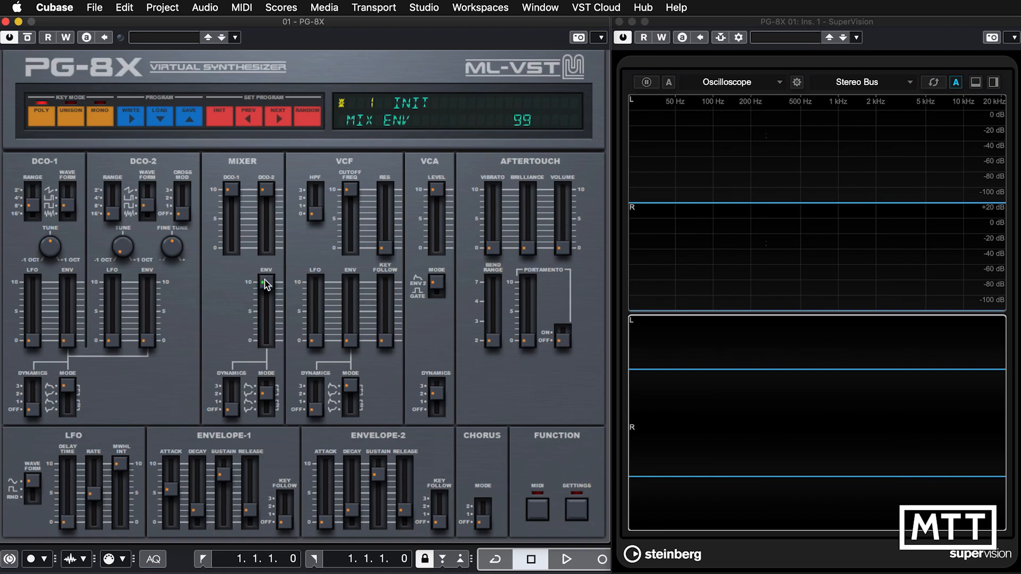
drag(266, 284, 267, 344)
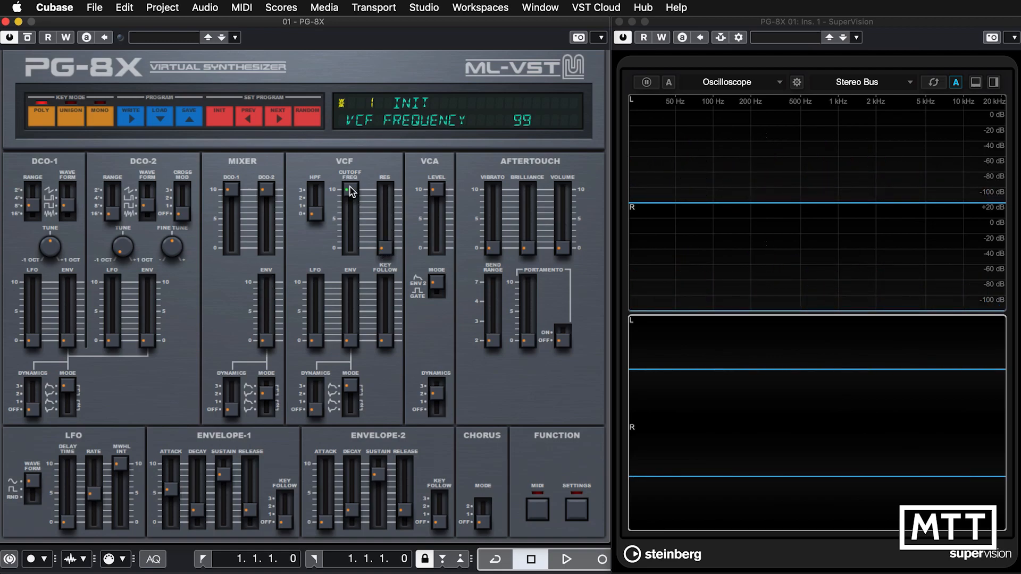
Raise the VCF resonance to 66 and lower the VCF cutoff frequency to about 50.
mouse_move(350, 203)
mouse_down()
mouse_move(349, 235)
mouse_move(349, 194)
mouse_move(349, 214)
mouse_up()
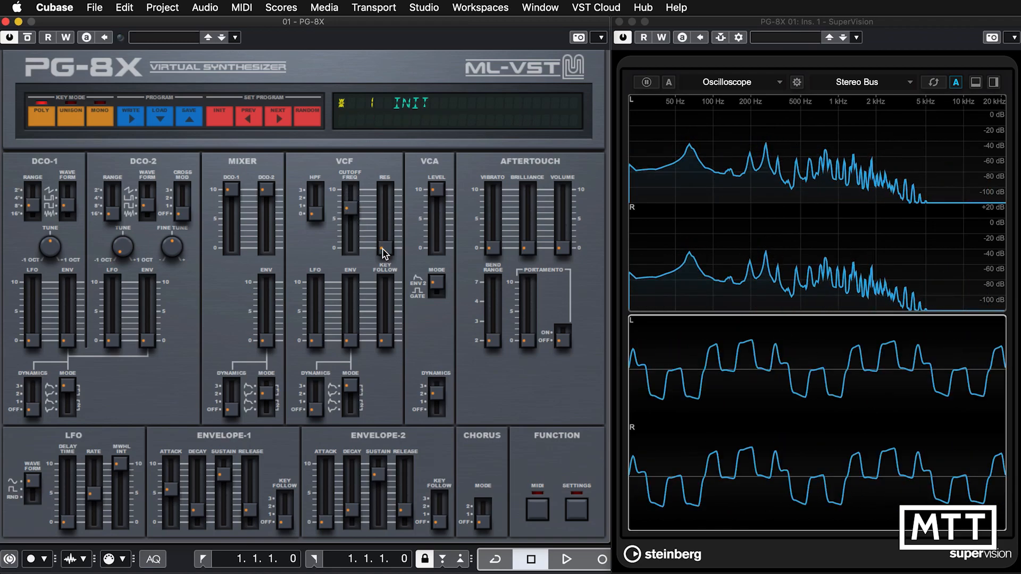
drag(384, 246, 351, 222)
click(360, 207)
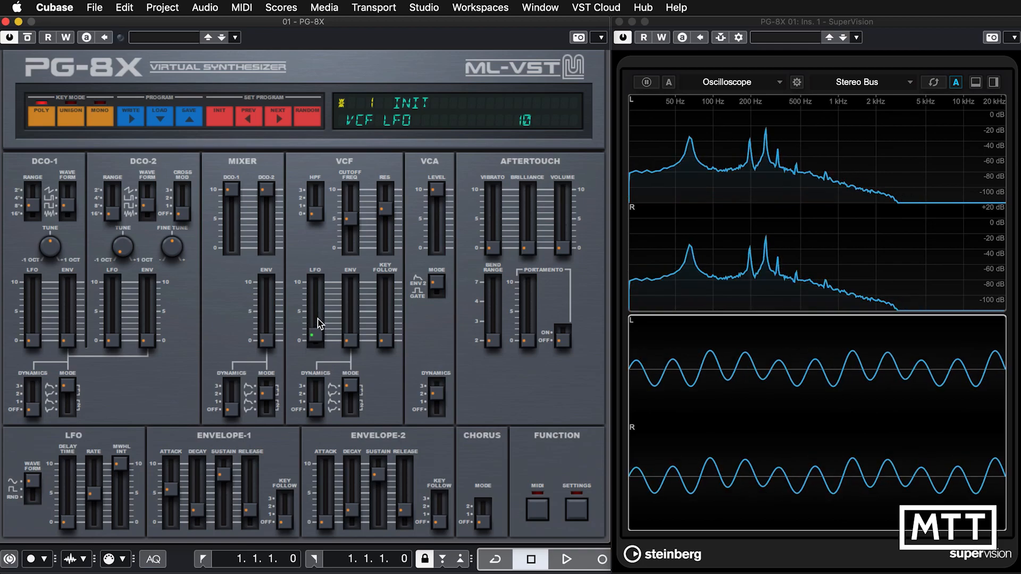
Set the VCF LFO amount to 52 and raise the LFO rate slightly.
drag(318, 341, 317, 295)
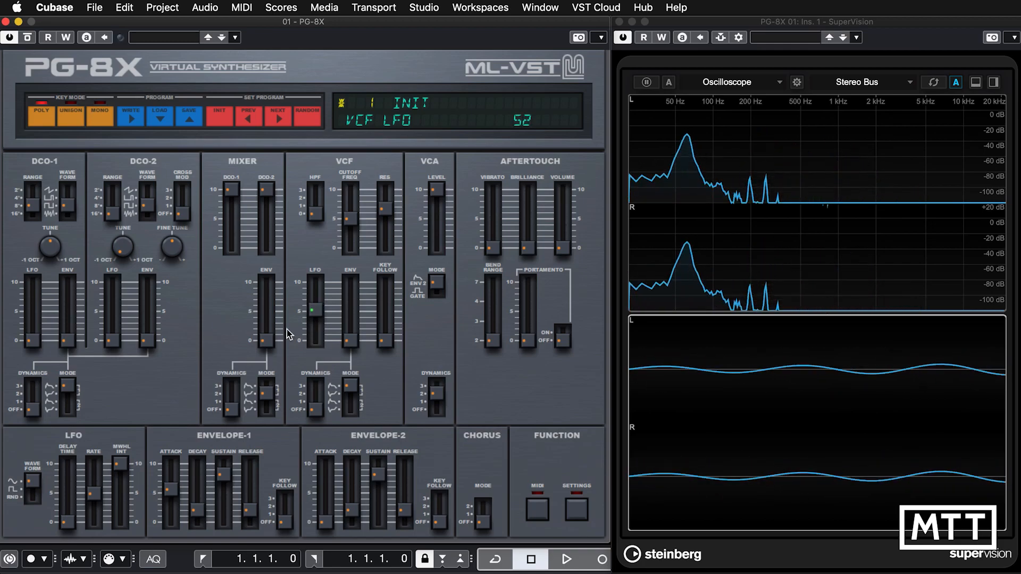
drag(97, 494, 95, 480)
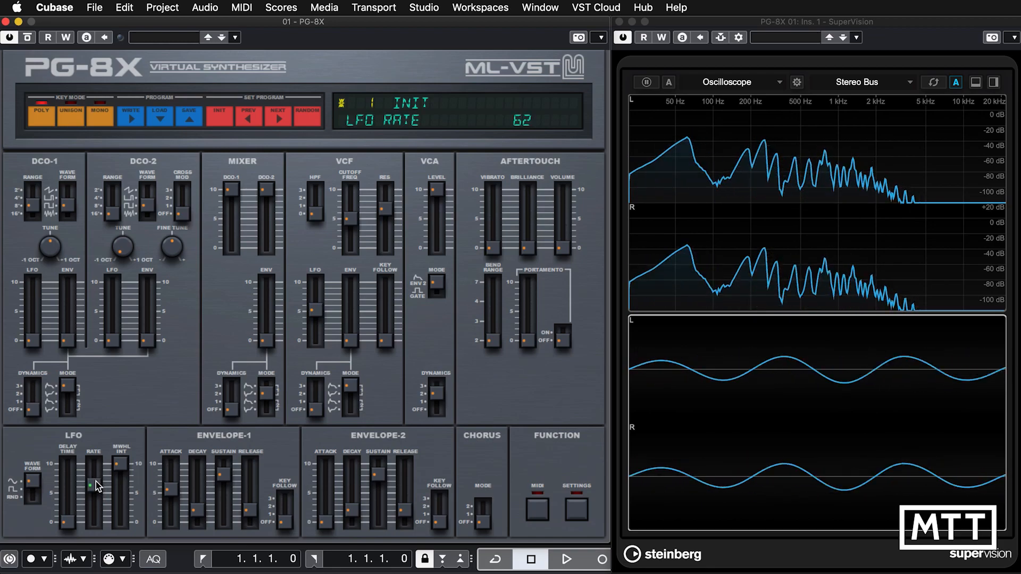
Try the square and random LFO waveforms, restore the sine waveform and reset the VCF LFO amount to 0.
click(32, 489)
click(31, 502)
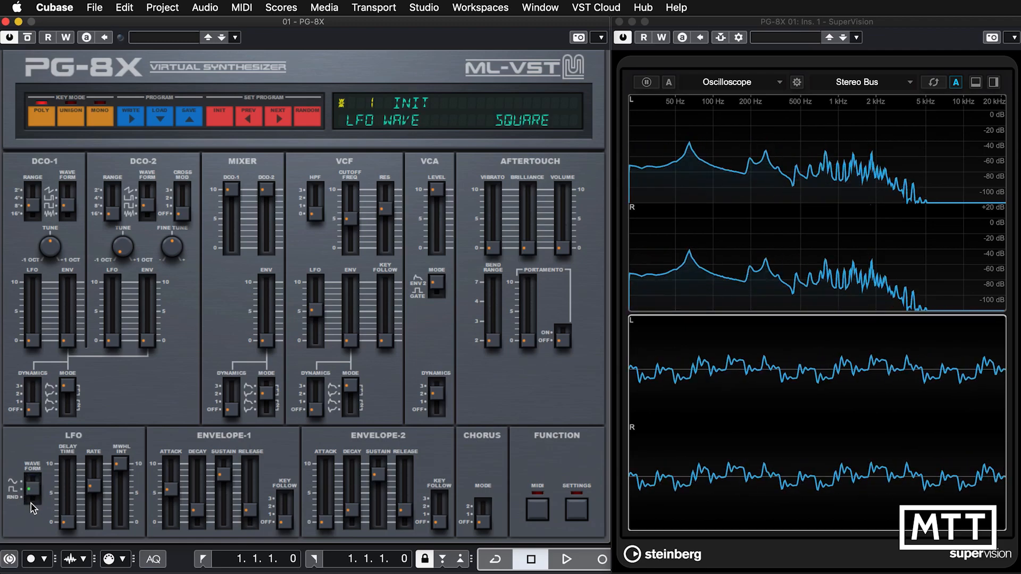
click(30, 506)
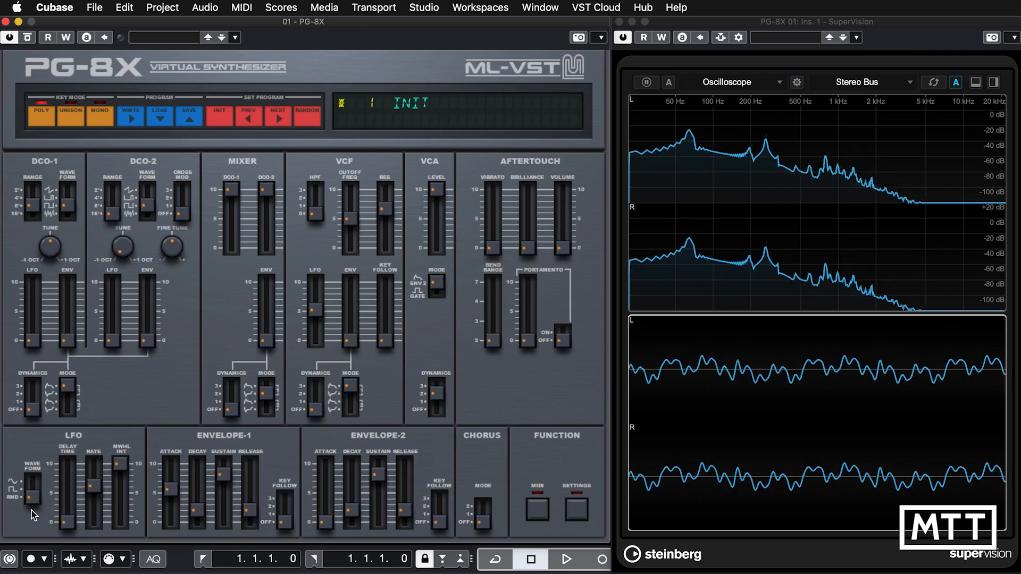
click(35, 486)
drag(31, 495, 33, 470)
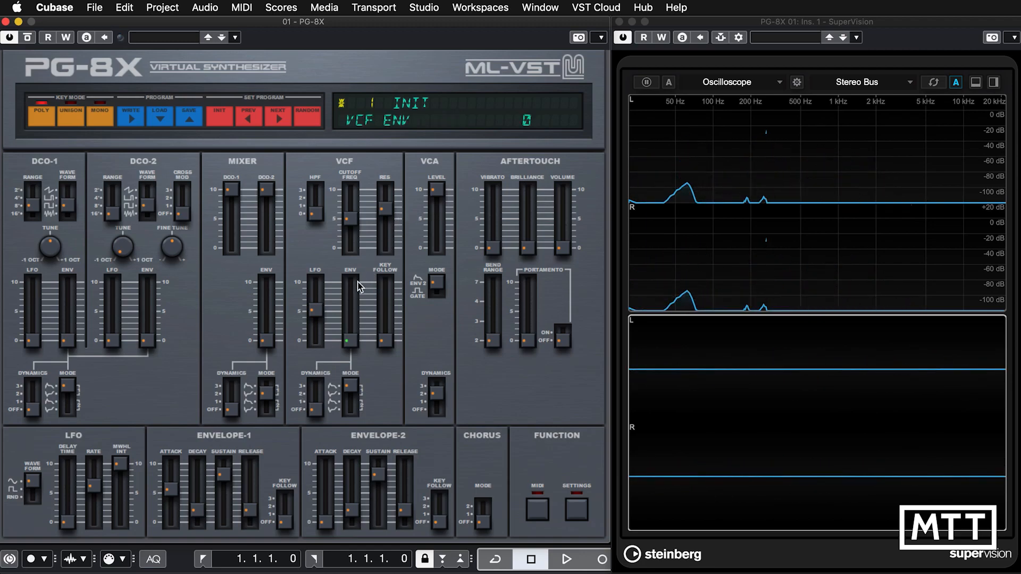
drag(318, 312, 318, 381)
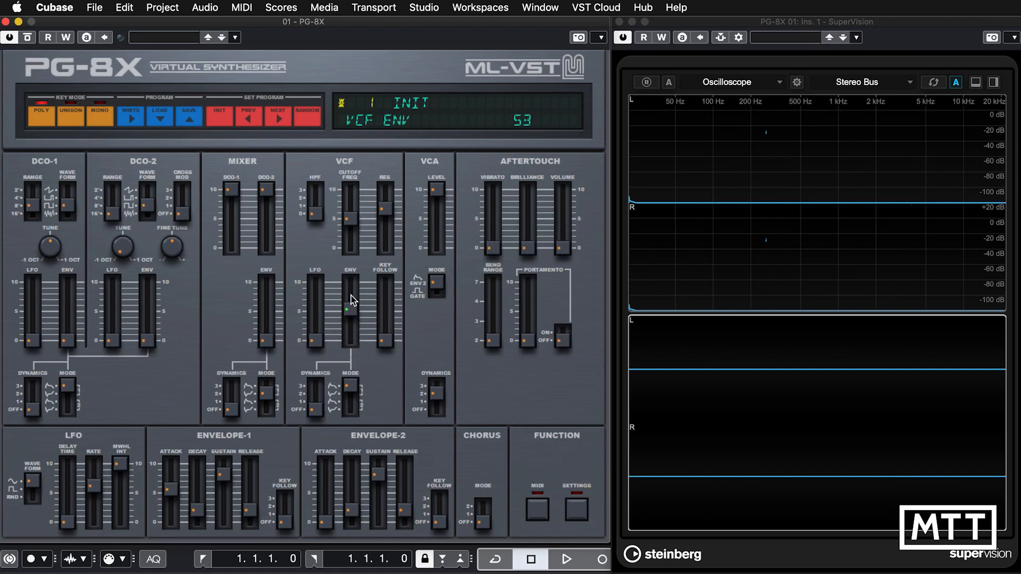
Raise the VCF envelope amount and the Envelope-1 attack to about 70 each, and lower the VCF cutoff frequency to 29.
drag(351, 300, 350, 286)
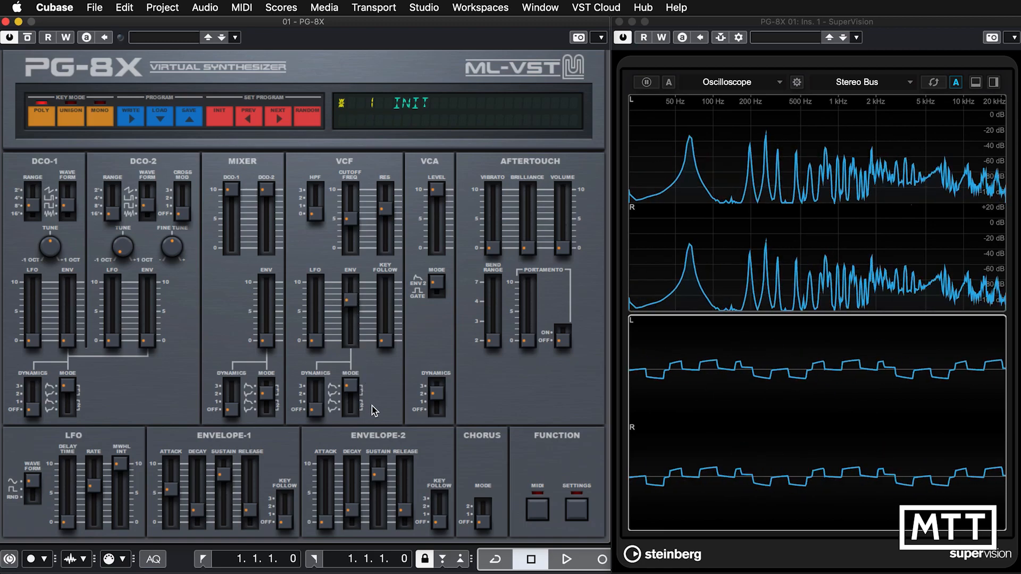
drag(171, 488, 171, 481)
click(355, 220)
drag(355, 219, 355, 235)
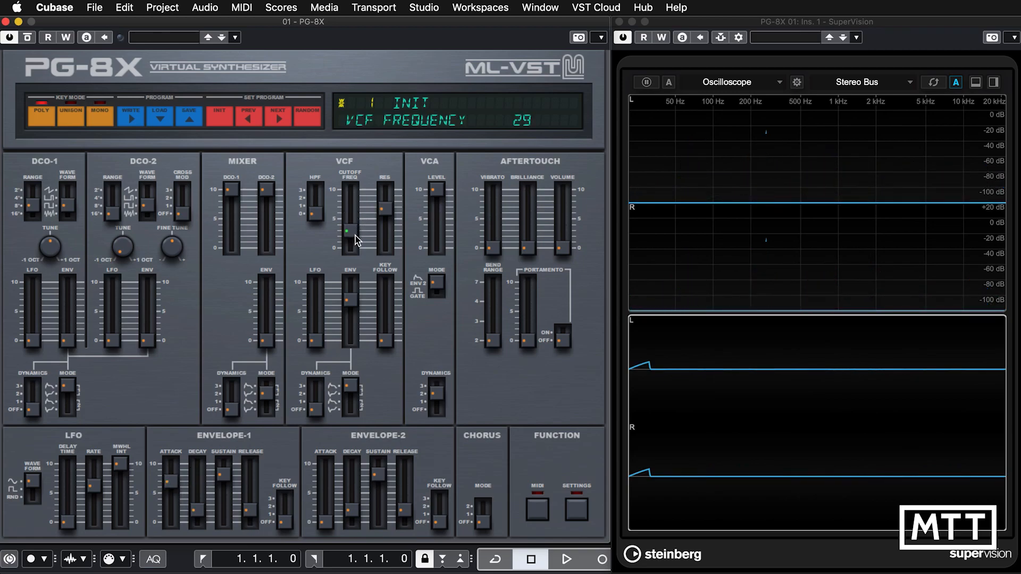
click(388, 214)
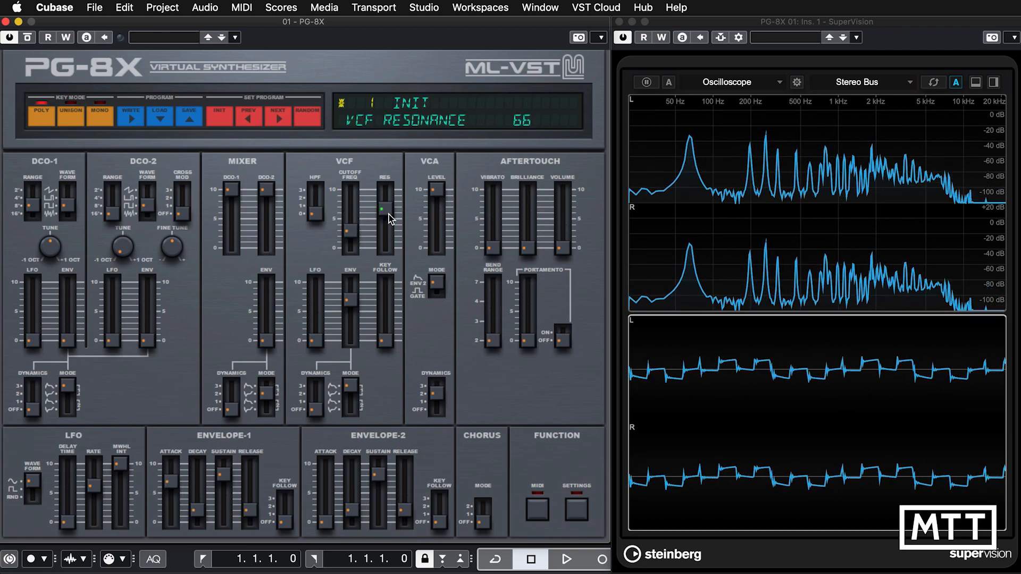
click(386, 347)
click(355, 391)
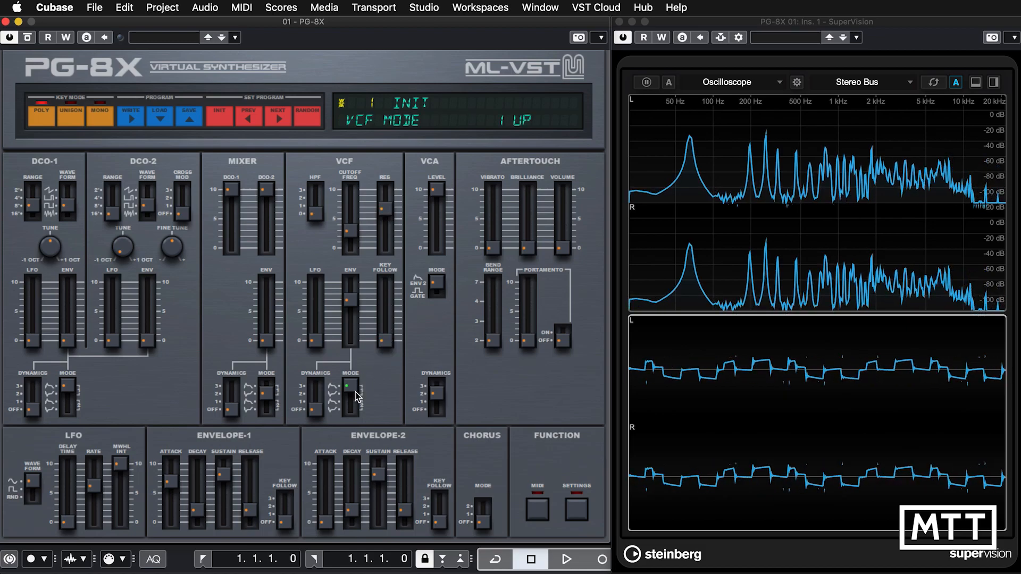
Lower the Envelope-1 sustain to 0 and set the Envelope-1 decay to 61.
click(224, 485)
drag(226, 489, 197, 487)
click(197, 524)
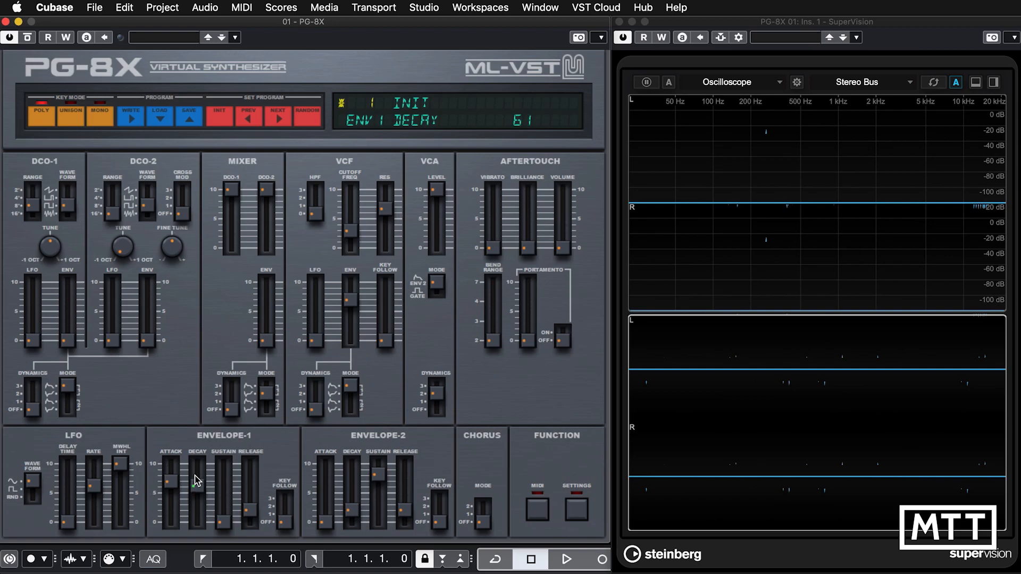
click(172, 482)
click(197, 486)
click(224, 518)
click(250, 521)
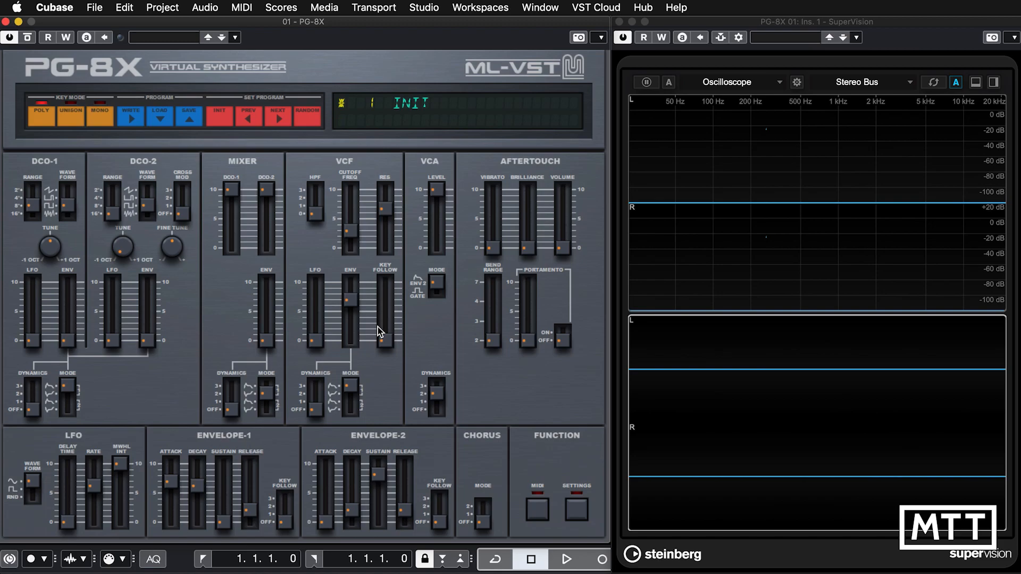
Try the VCF key follow at maximum, and reset both the key follow and the VCF envelope amount to 0.
mouse_move(391, 286)
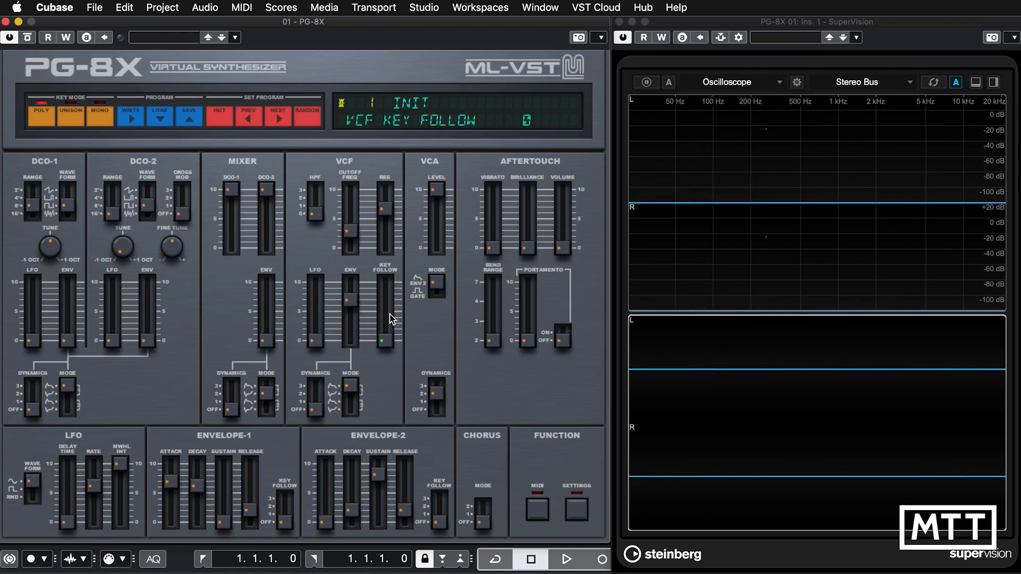
drag(385, 340, 378, 213)
mouse_move(384, 279)
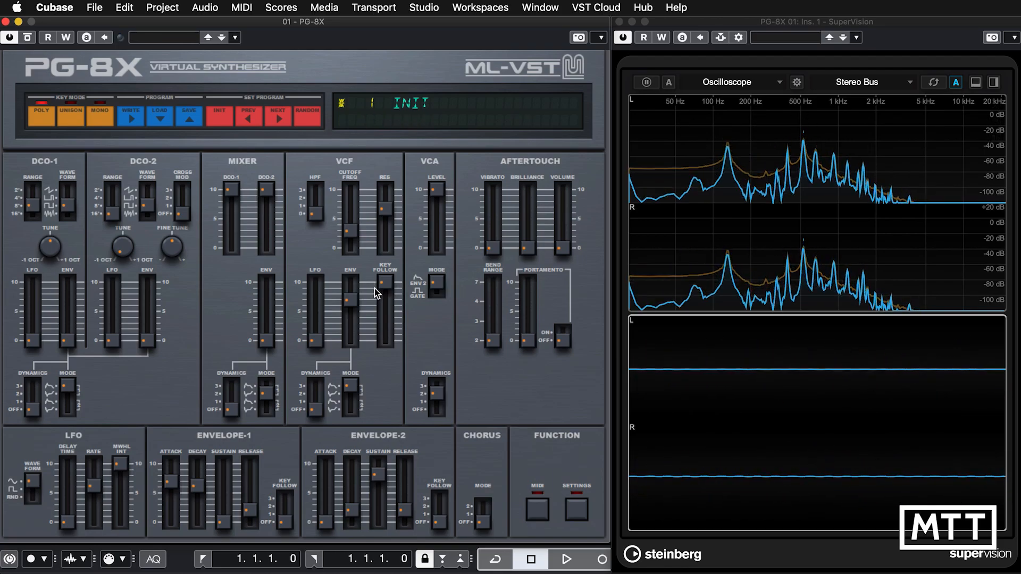
drag(385, 283, 385, 342)
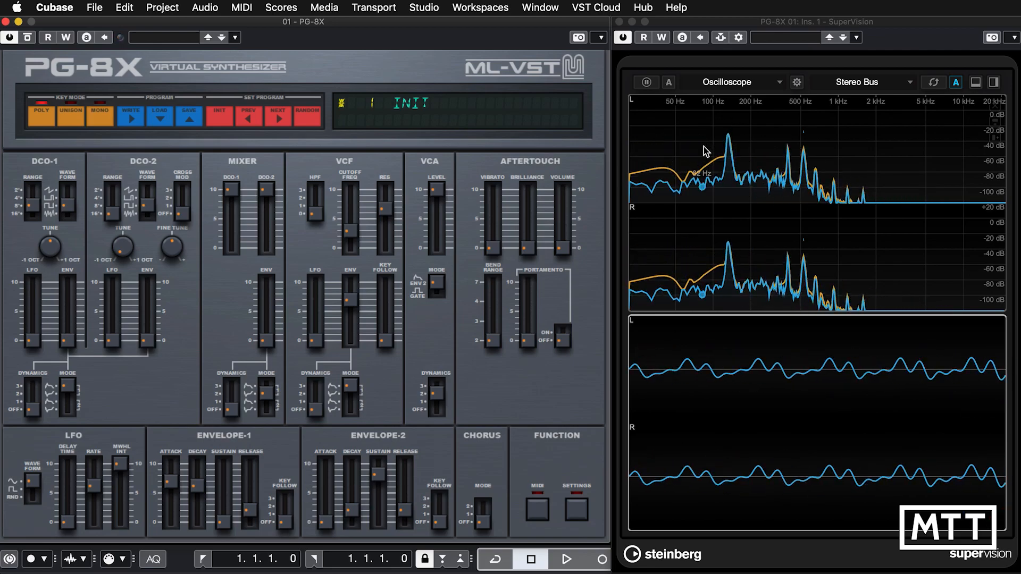
drag(351, 299, 363, 397)
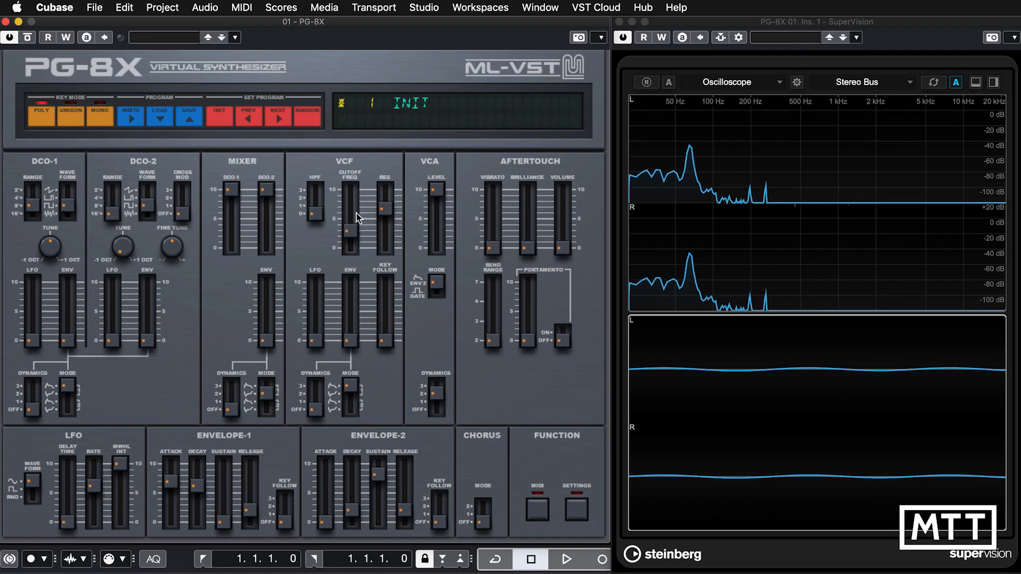
Raise the VCF cutoff frequency to about 50 and the VCF key follow to maximum.
drag(349, 219, 349, 210)
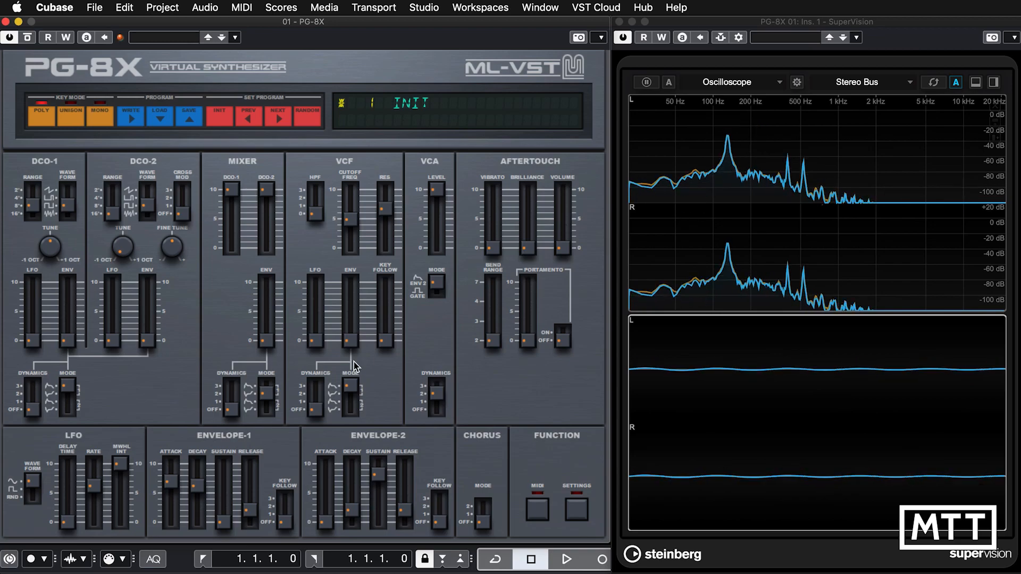
click(385, 329)
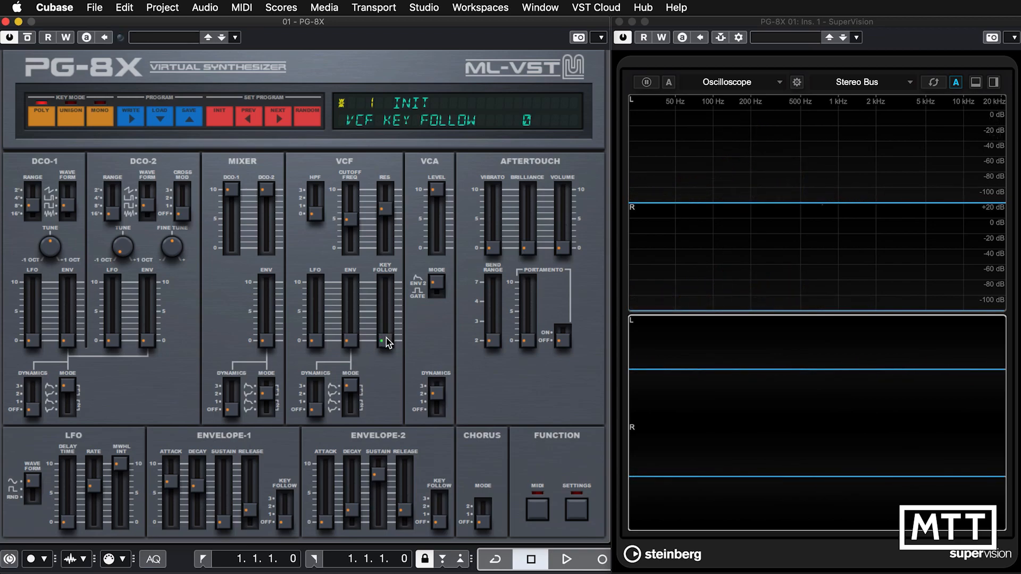
drag(386, 338, 386, 281)
click(387, 285)
drag(386, 321, 392, 274)
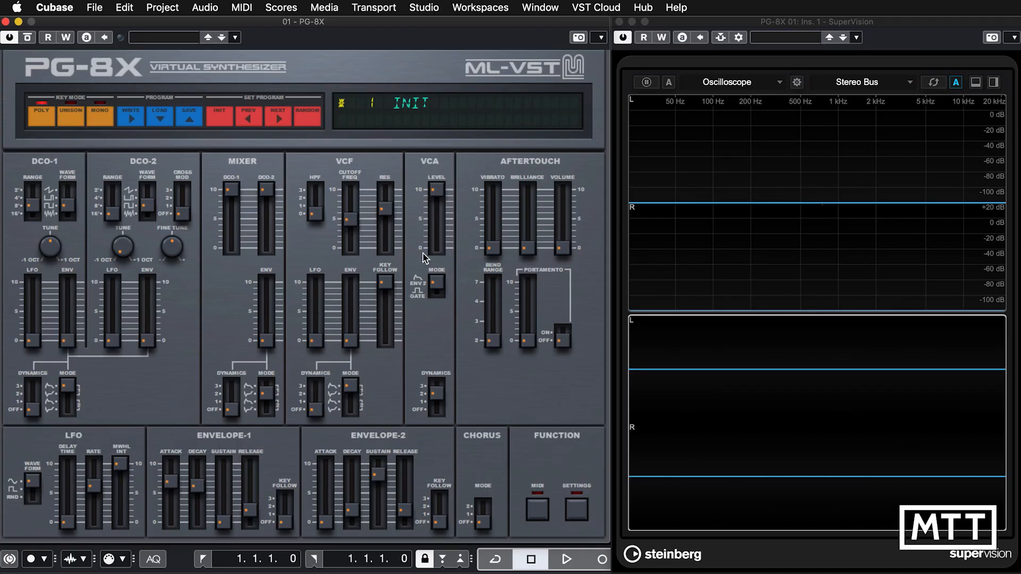
With the VCA level at maximum, set the Envelope-2 attack to 54 and switch the VCA mode to Gate.
click(435, 193)
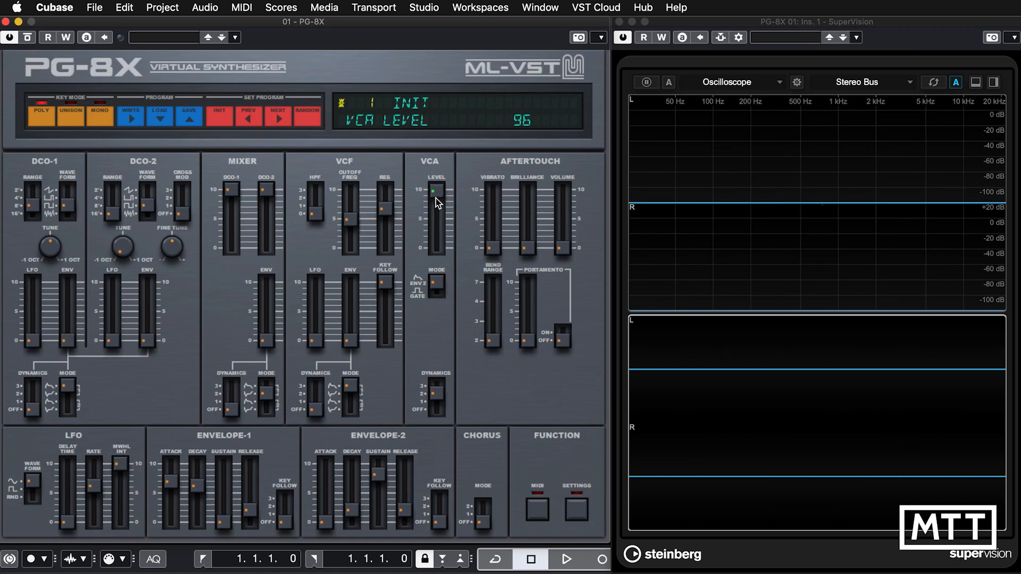
mouse_move(436, 202)
mouse_down()
mouse_move(436, 266)
mouse_move(436, 189)
mouse_up()
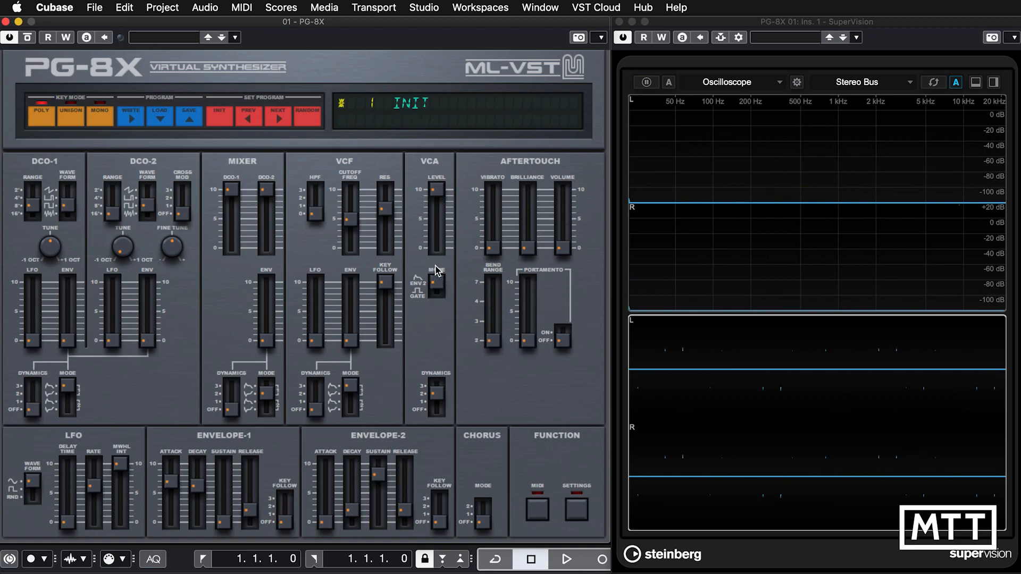
drag(326, 520, 327, 473)
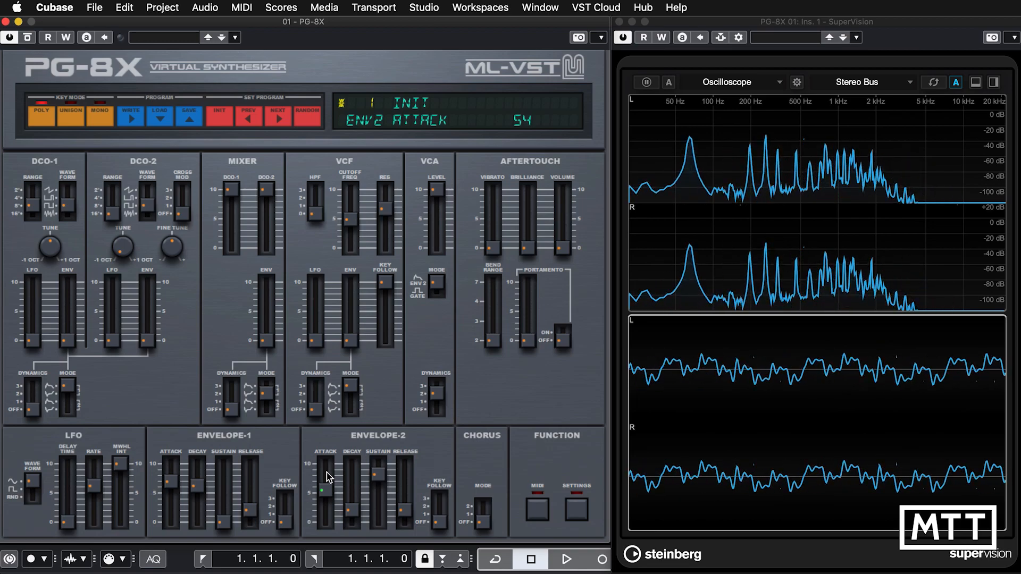
click(440, 291)
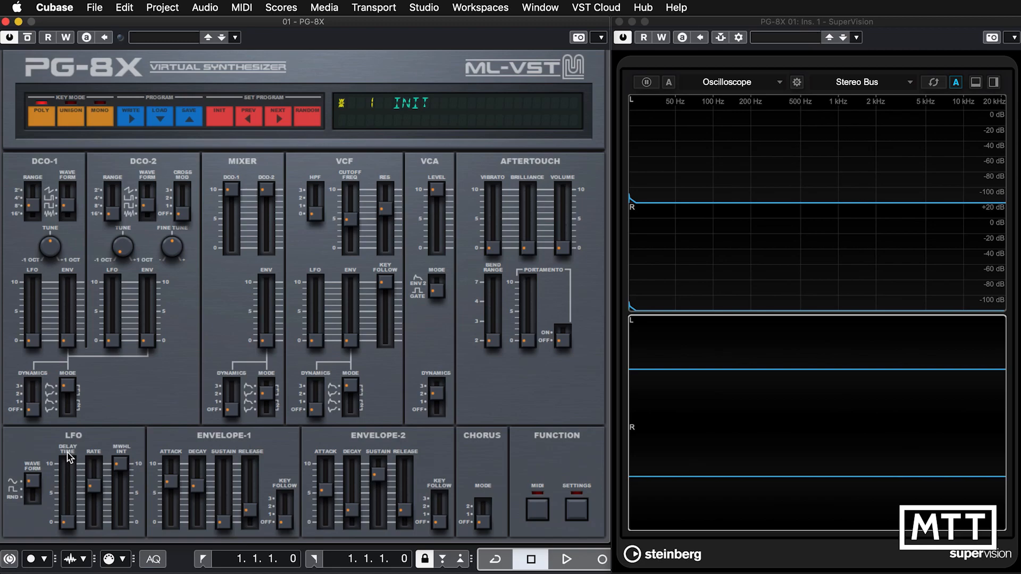
Raise the DCO-1 LFO amount to about 65, try LFO delay times of 51 and 99, and settle the delay on 41.
click(31, 338)
drag(28, 338, 32, 291)
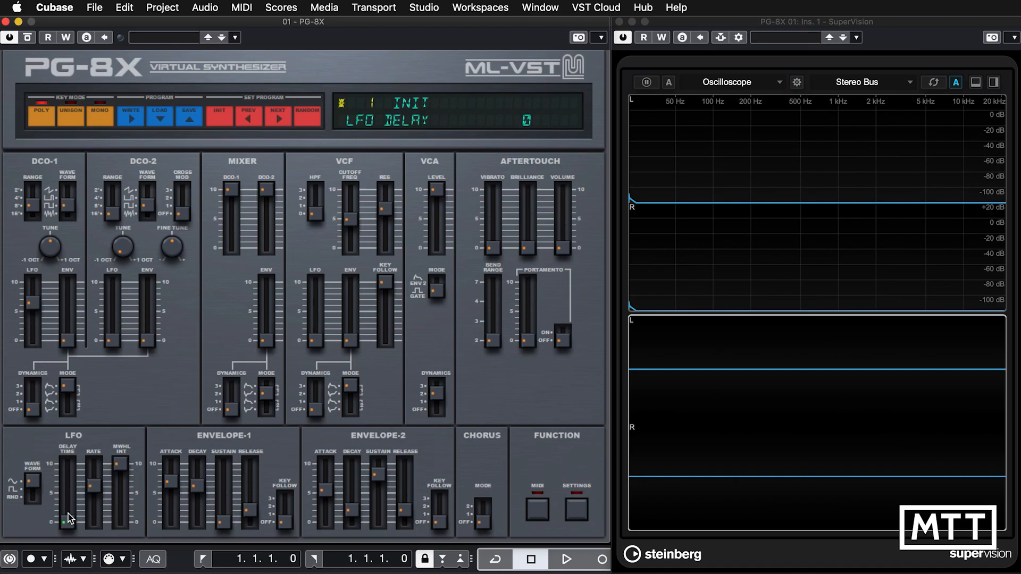
drag(68, 483, 69, 478)
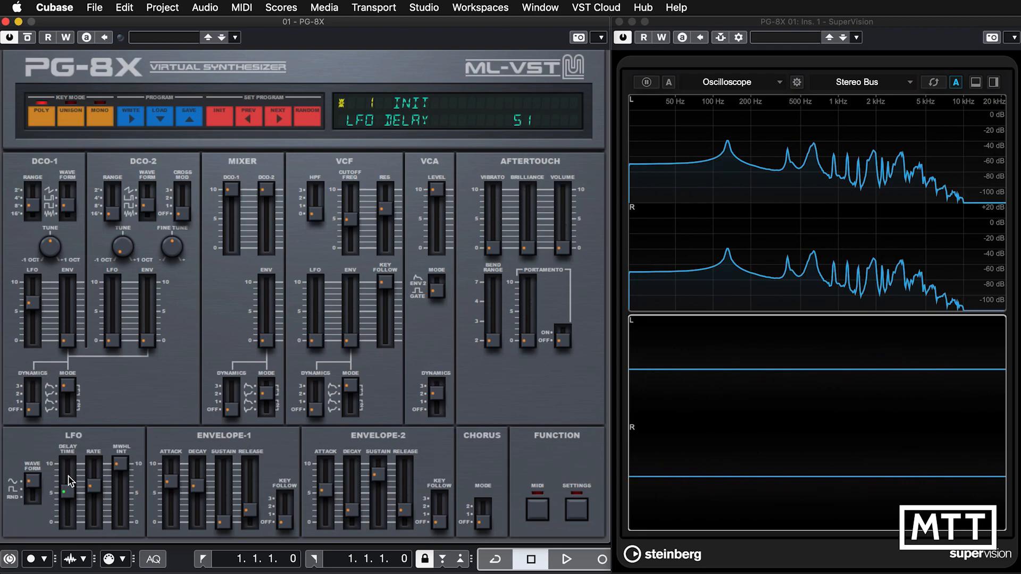
drag(71, 481, 70, 444)
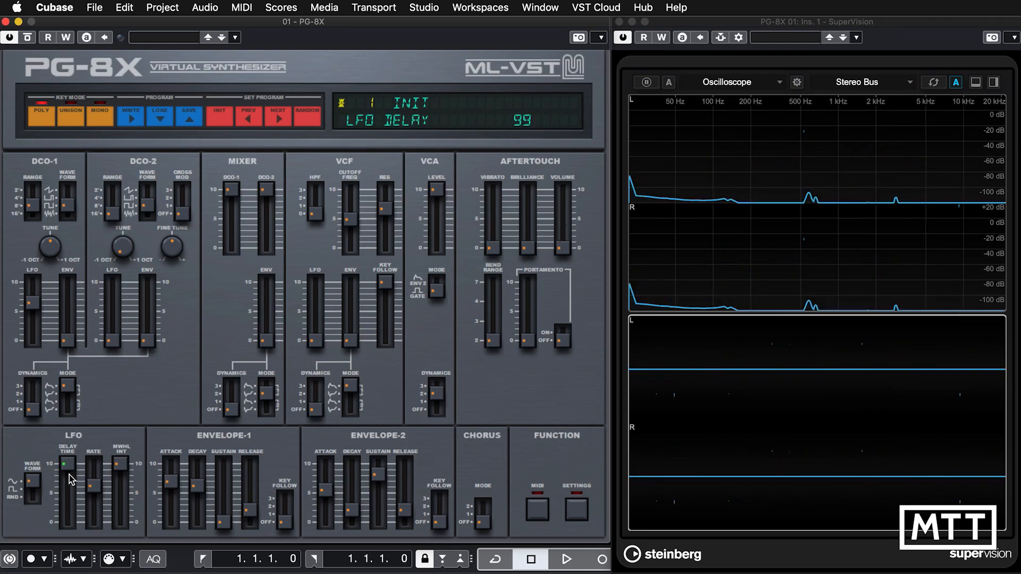
drag(69, 473, 68, 521)
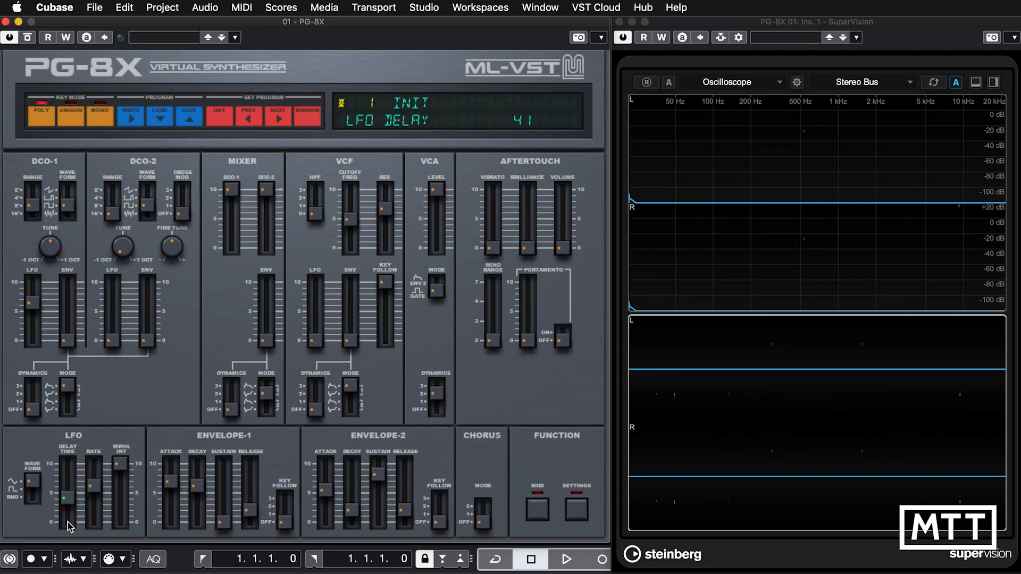
Reset the DCO-1 LFO amount to 0, try the LFO mod wheel intensity at 0, and set the intensity to about 25.
click(123, 468)
drag(123, 467, 126, 546)
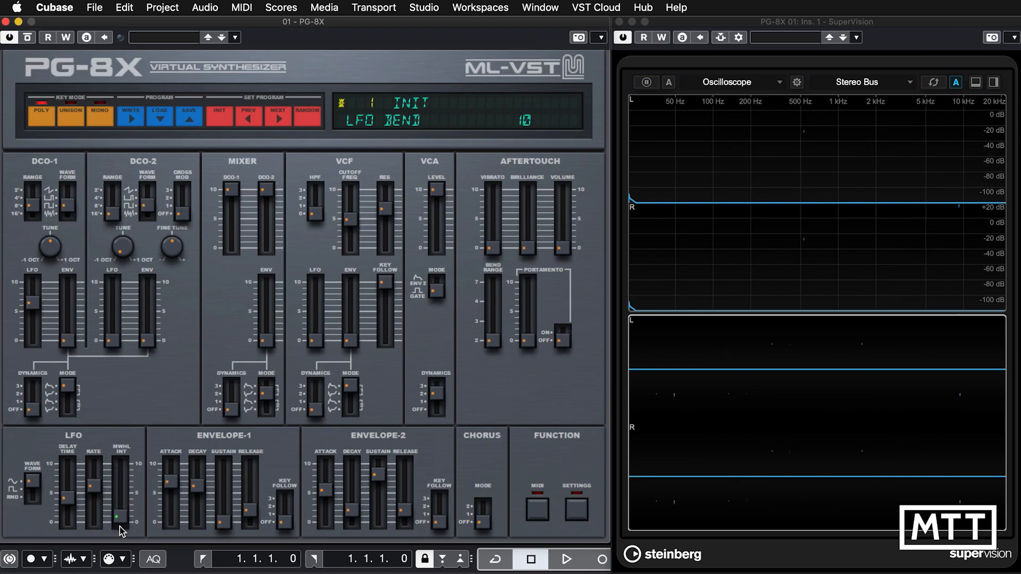
drag(31, 305, 34, 369)
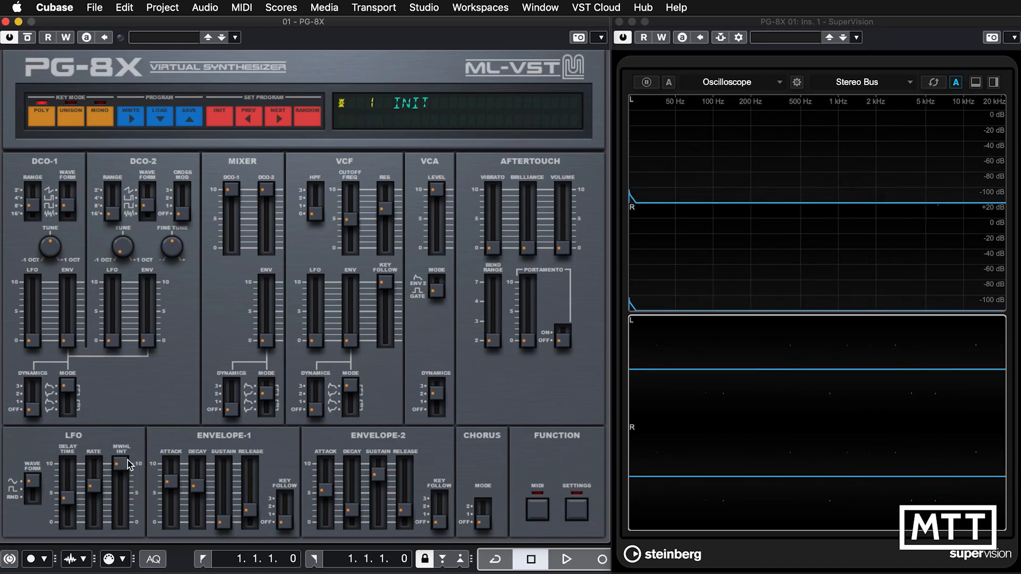
drag(123, 471, 126, 558)
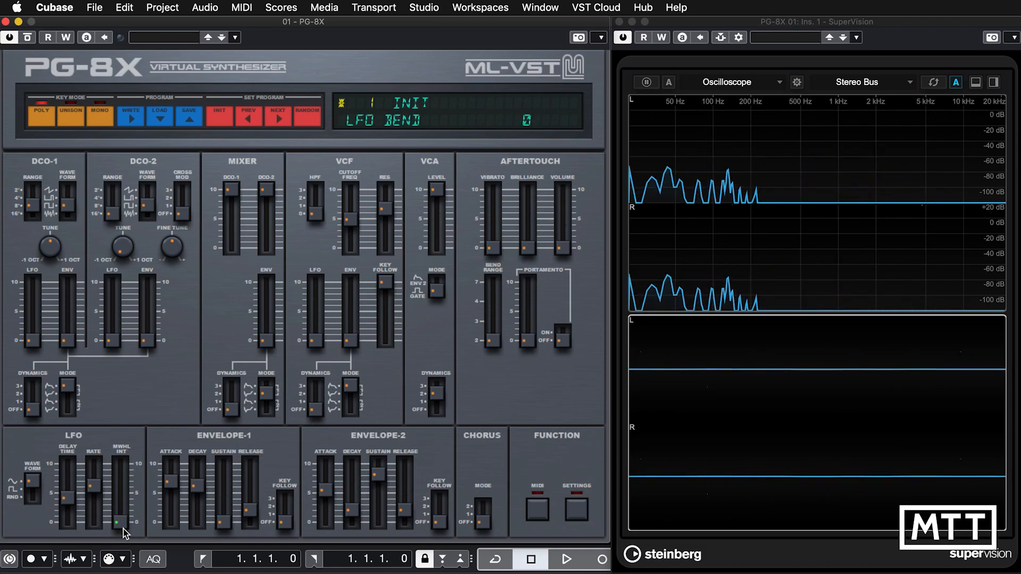
drag(124, 533, 126, 512)
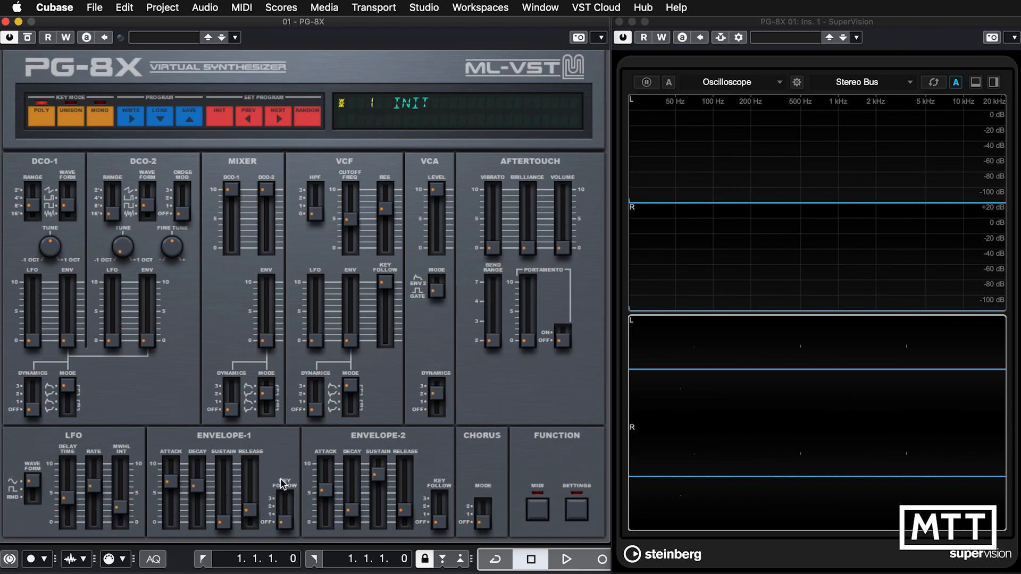
Try a higher Envelope-1 key follow setting and return it to Off.
click(285, 526)
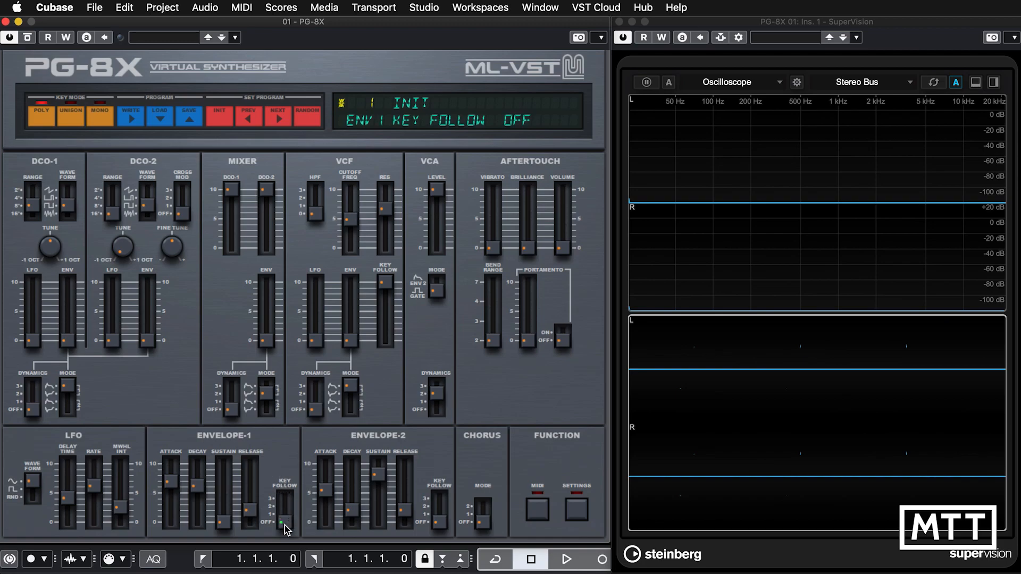
drag(285, 526, 281, 470)
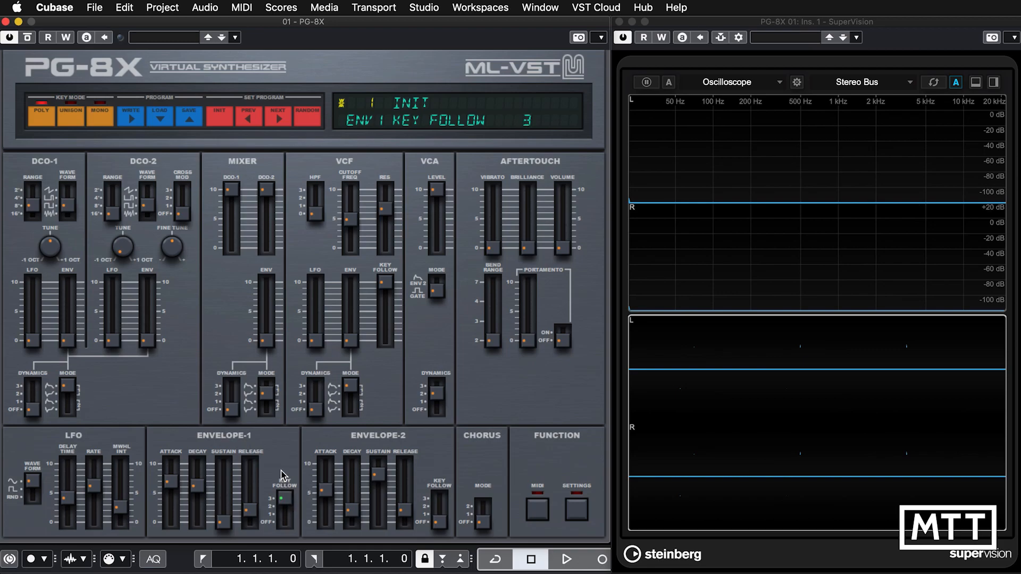
click(283, 504)
drag(285, 504, 283, 526)
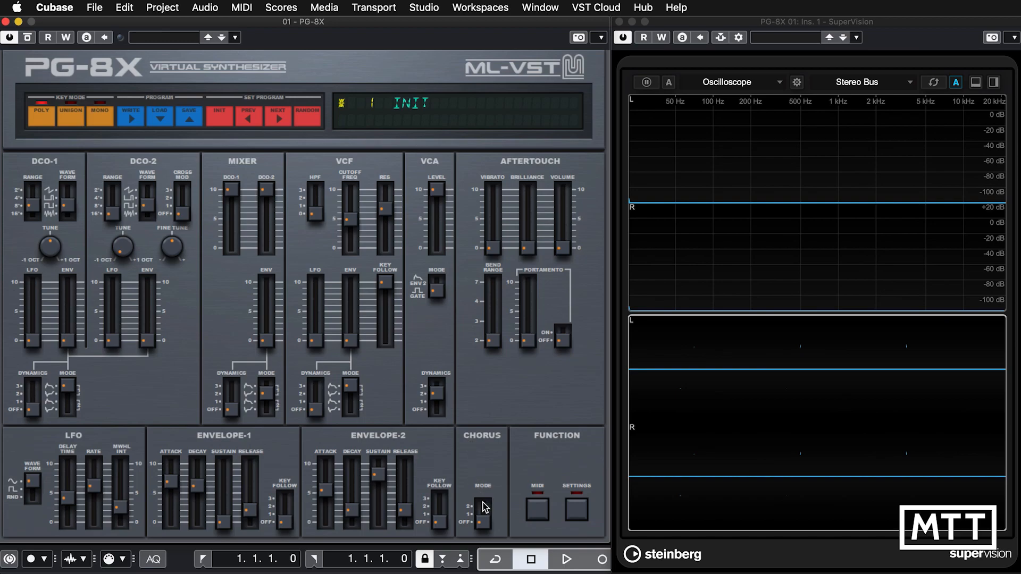
Try chorus mode 1 and the highest chorus mode.
click(483, 523)
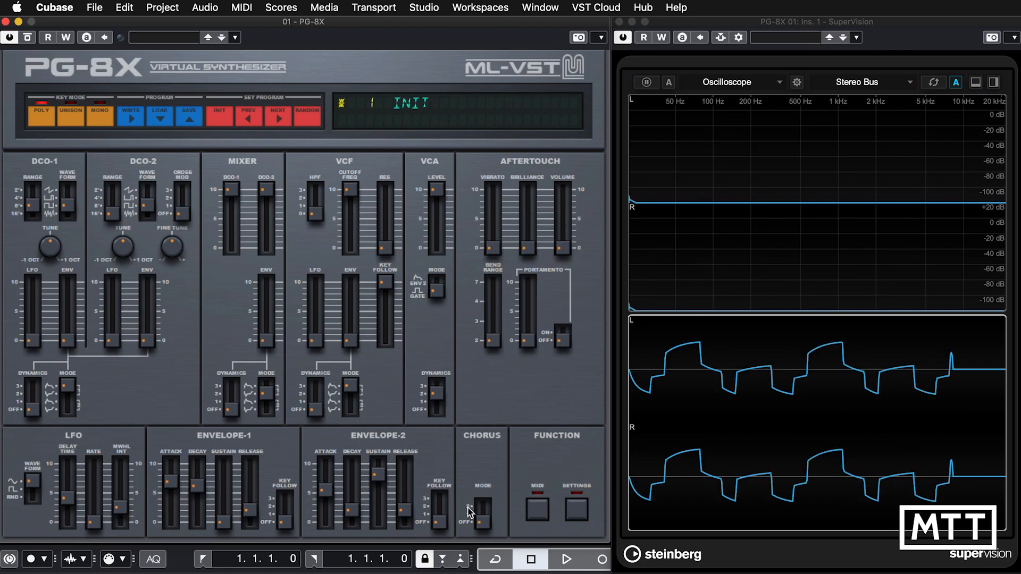
click(484, 522)
drag(484, 522, 485, 512)
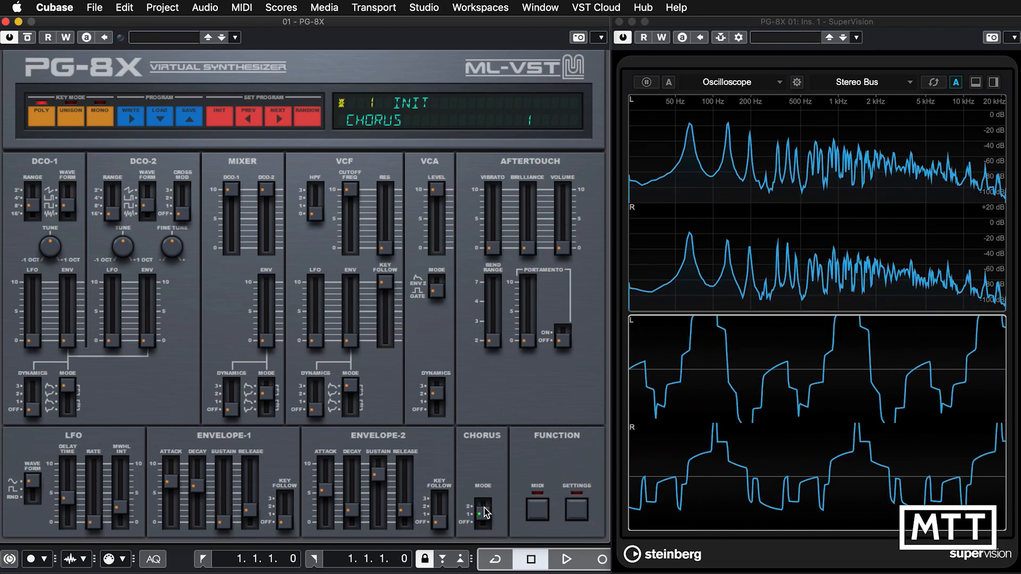
click(485, 498)
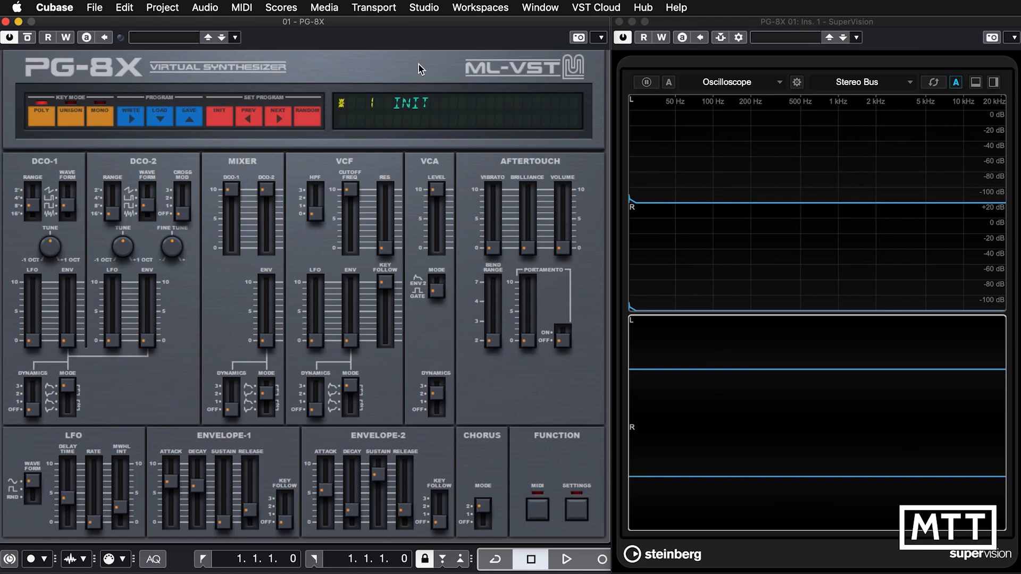
Close the synth window and draw an empty two-bar part from bar 1 to bar 3 on the enlarged PG-8X 01 track.
click(5, 22)
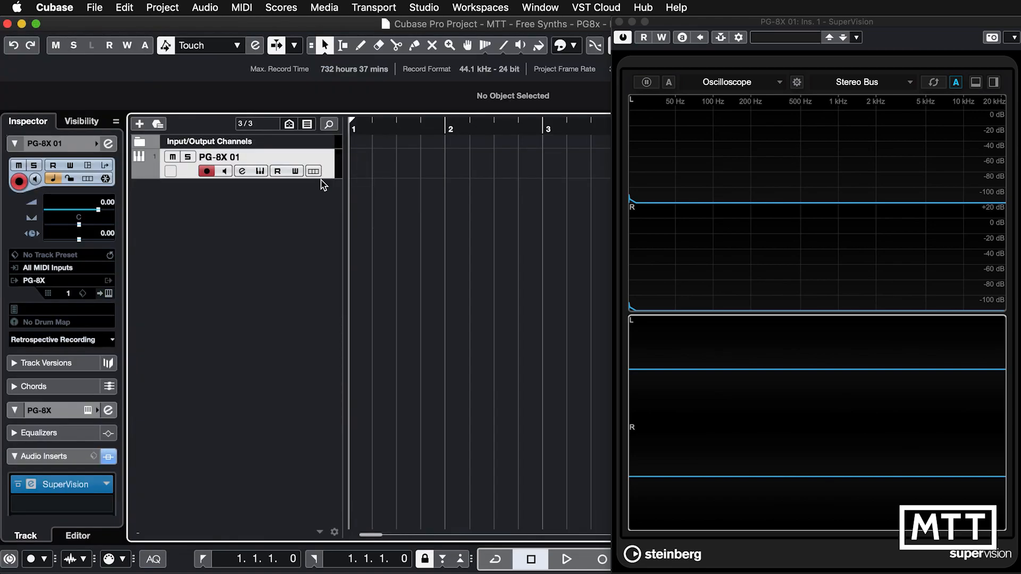
drag(320, 179, 322, 236)
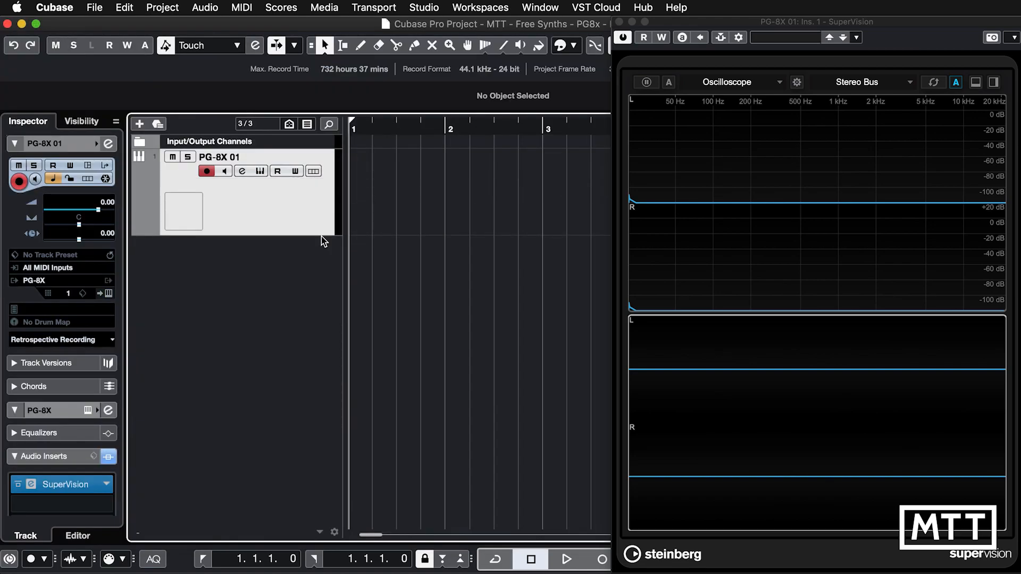
right_click(419, 187)
click(455, 186)
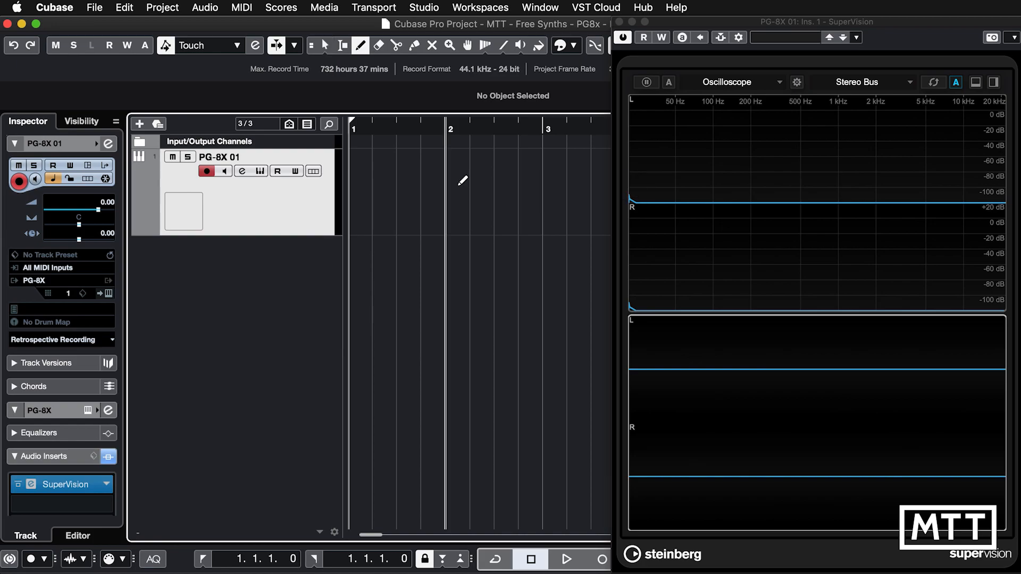
click(368, 179)
drag(368, 180, 544, 191)
right_click(544, 192)
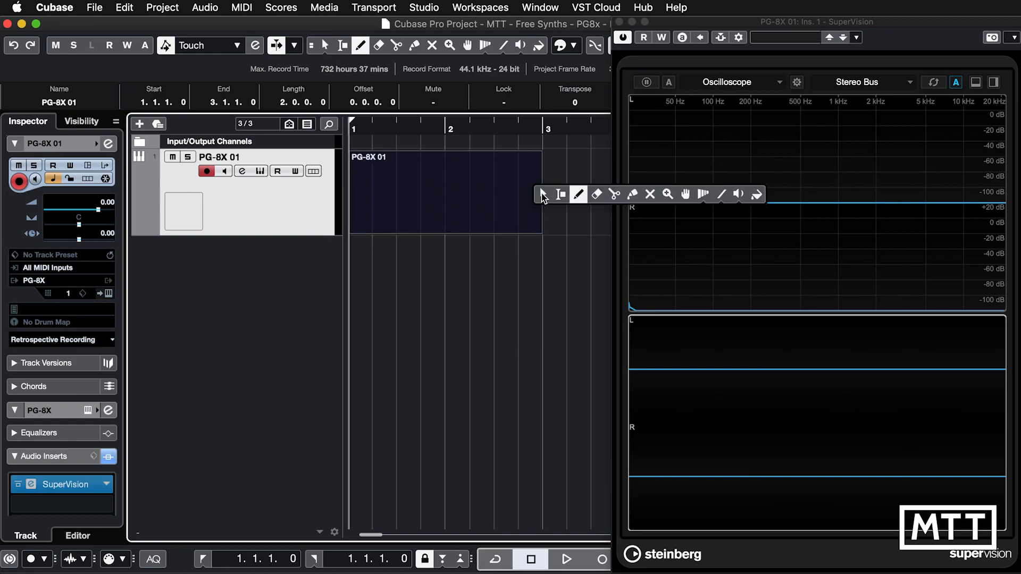
click(542, 197)
Open the new part in the key editor and draw a linear aftertouch ramp rising from minimum to maximum across bars 1 and 2.
double_click(436, 207)
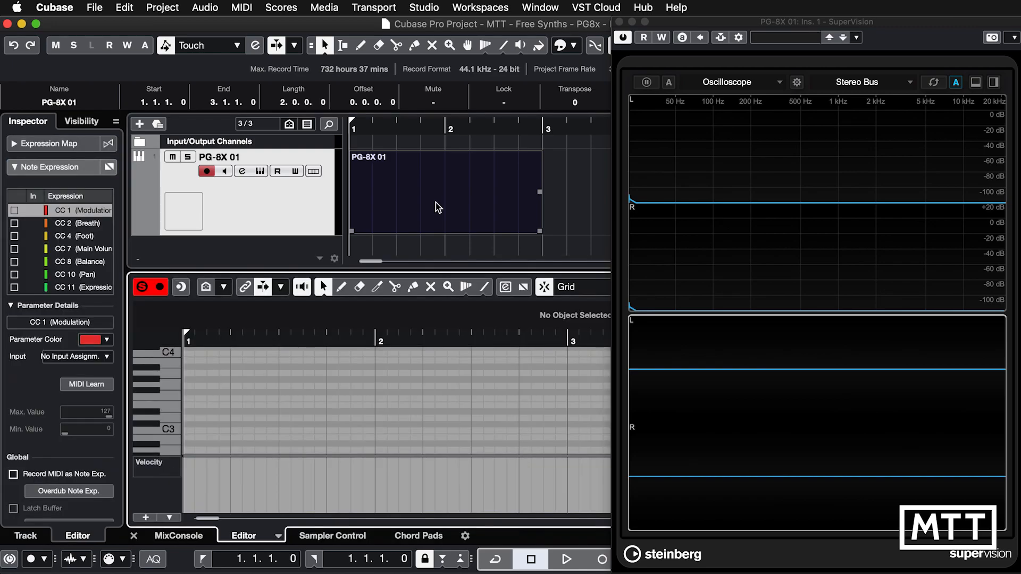
click(152, 463)
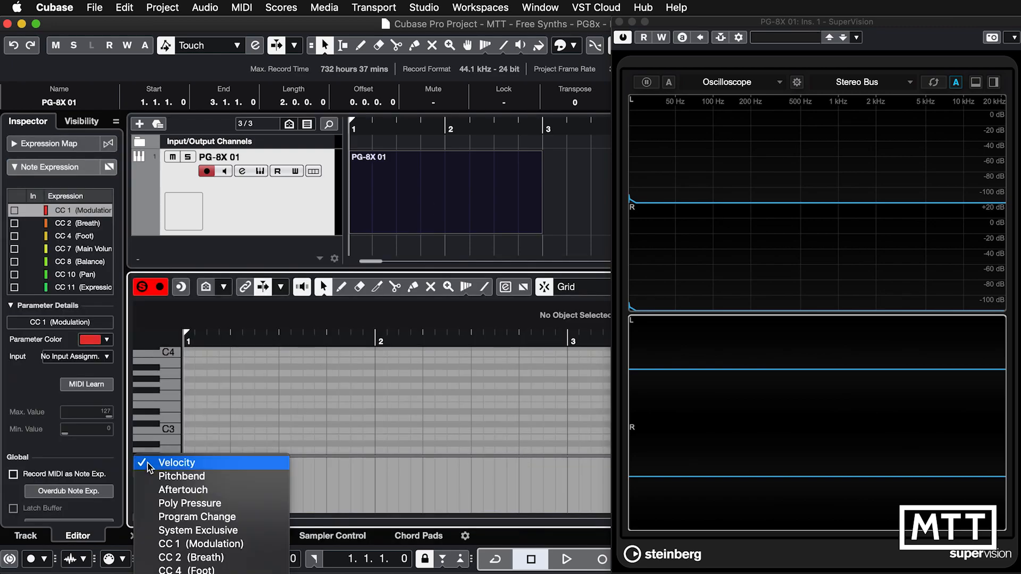
click(168, 488)
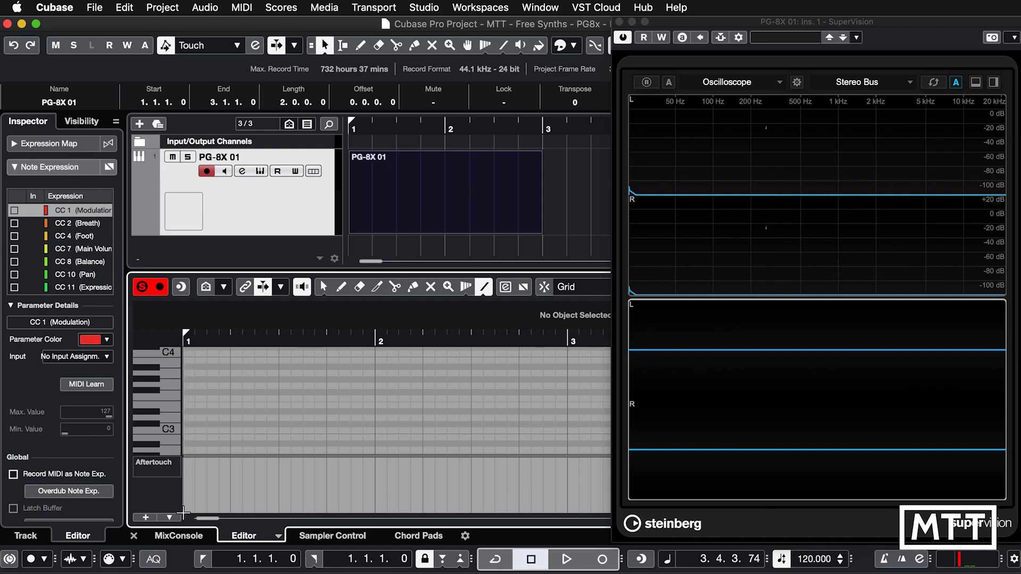
drag(182, 513, 567, 458)
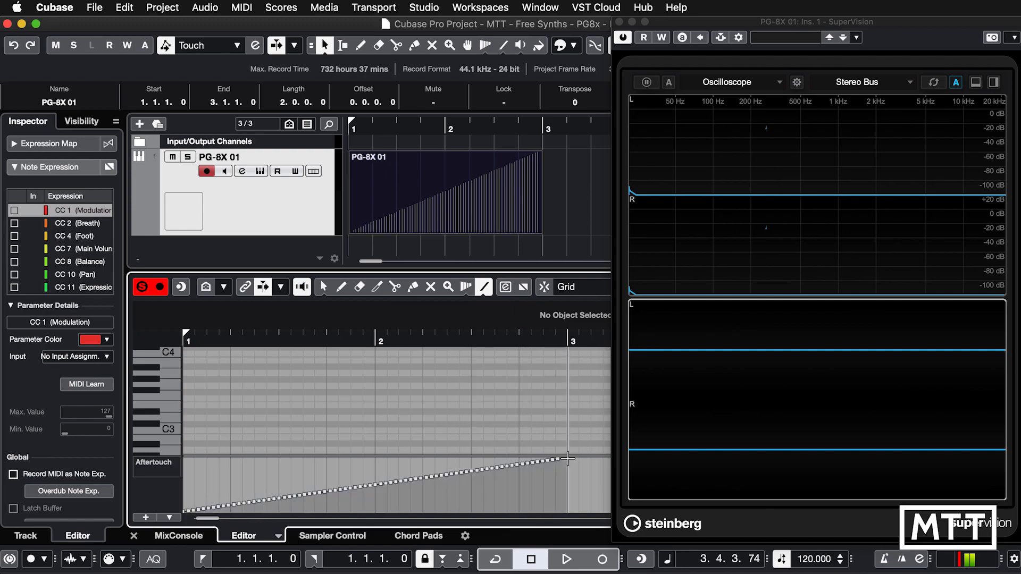
key(Return)
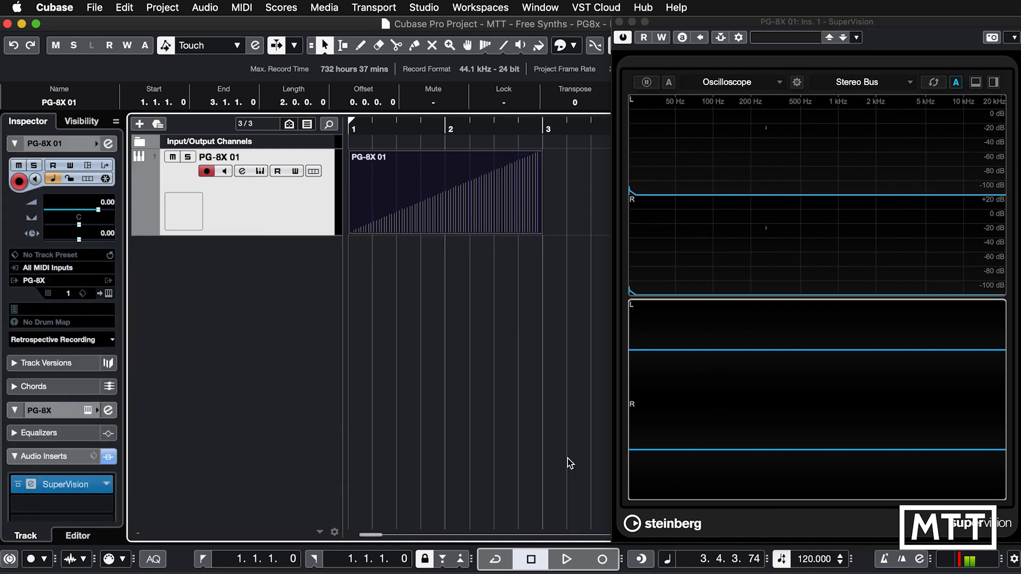
Reopen the PG-8X instrument window and set aftertouch brilliance and volume to 0 with vibrato at maximum.
click(260, 172)
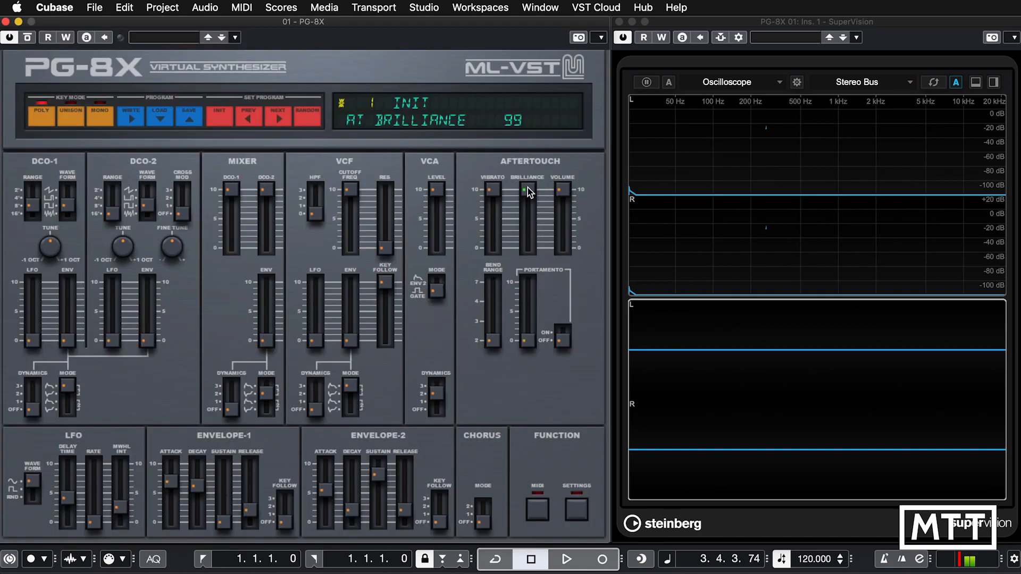
drag(528, 192, 537, 310)
drag(563, 190, 562, 249)
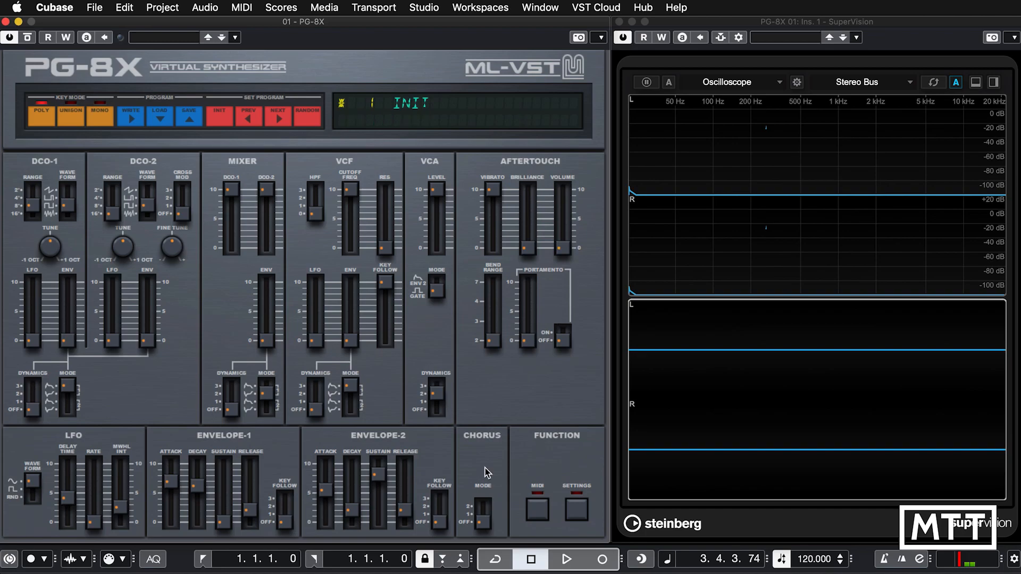
Play back the aftertouch ramp while raising the LFO rate to about 50, and stop playback.
click(565, 559)
click(565, 559)
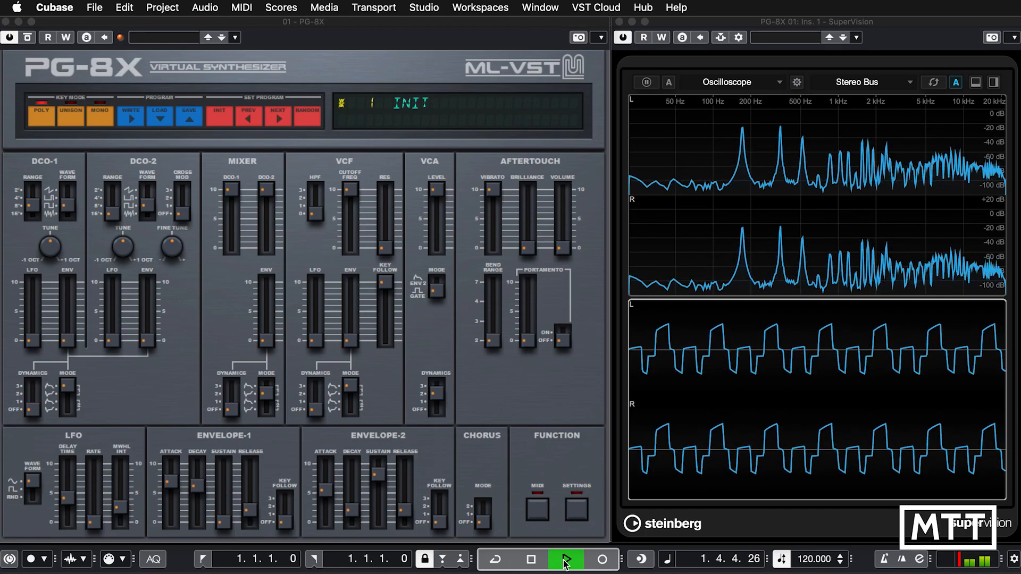
click(90, 476)
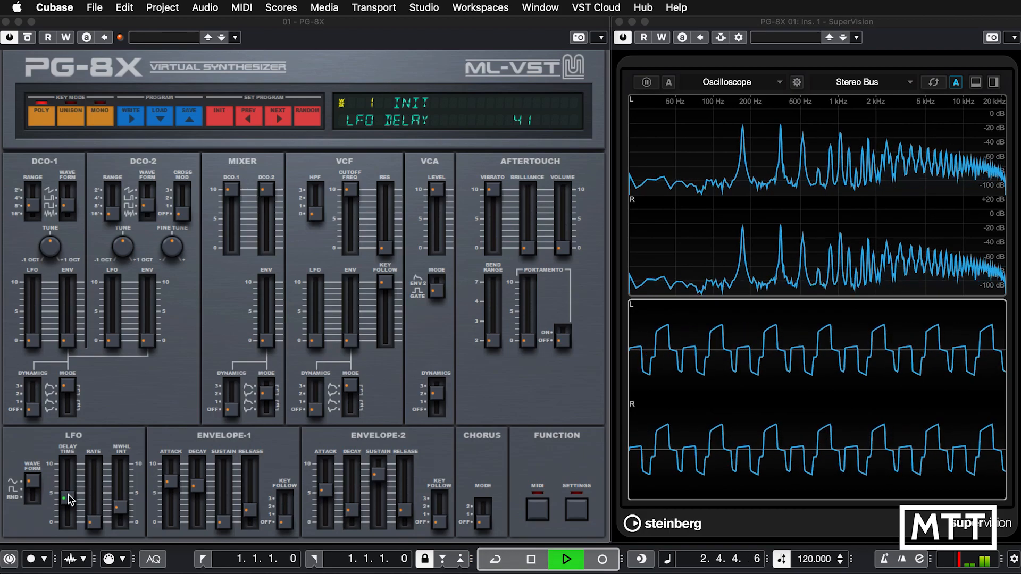
drag(95, 522, 97, 480)
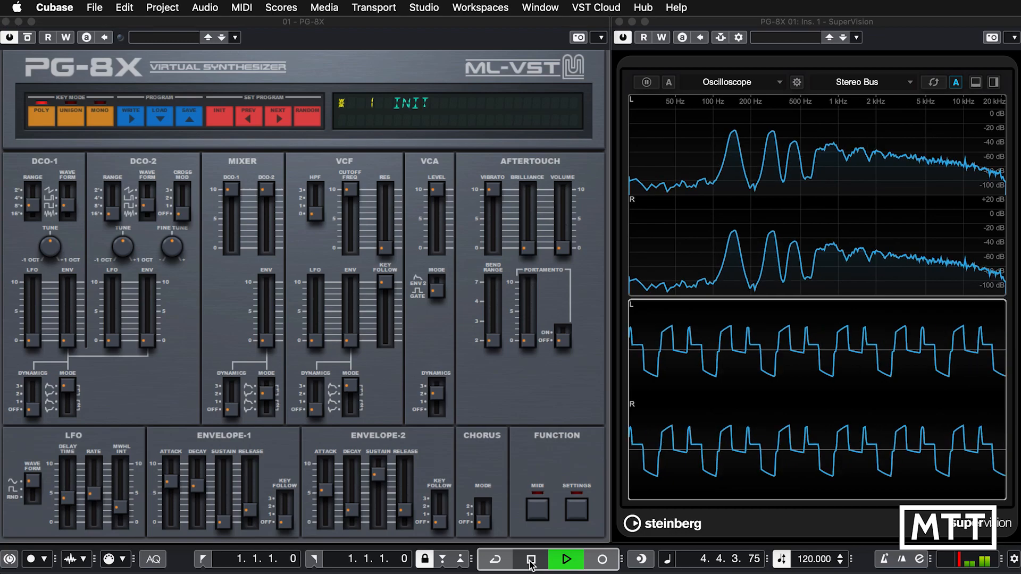
key(space)
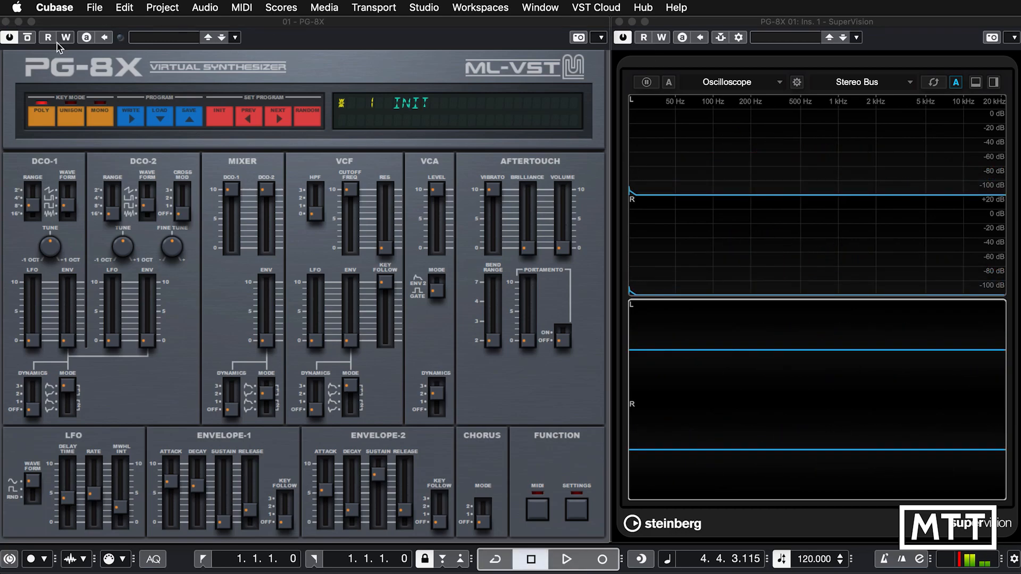
Close the synth window and delete all aftertouch events from the two-bar part.
click(7, 22)
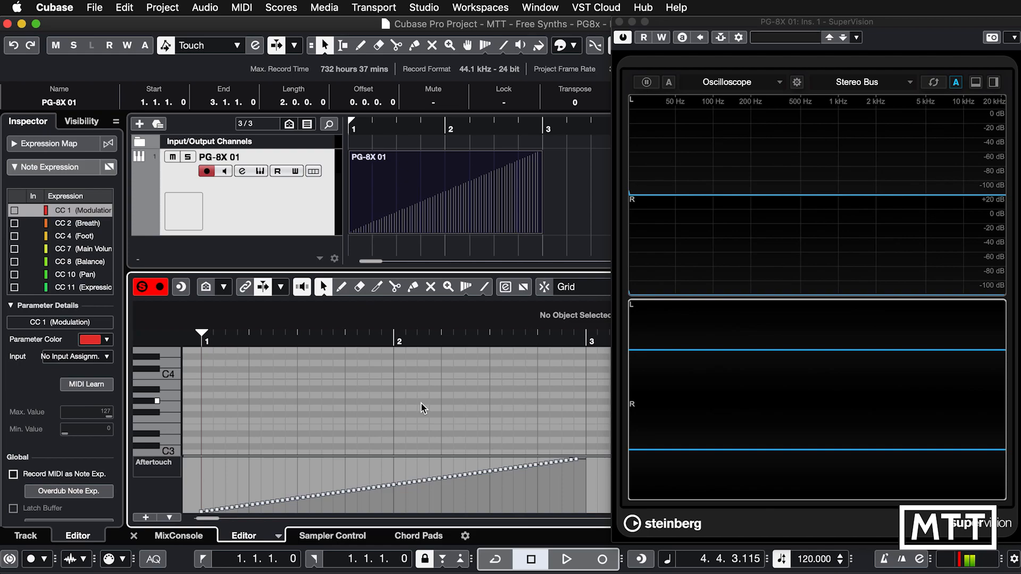
key(super+a)
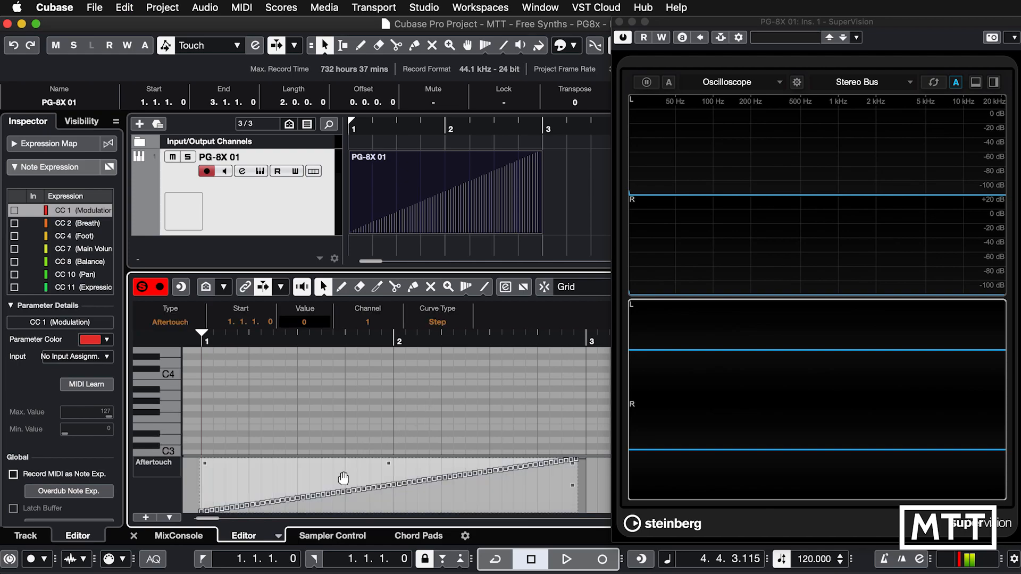
key(Delete)
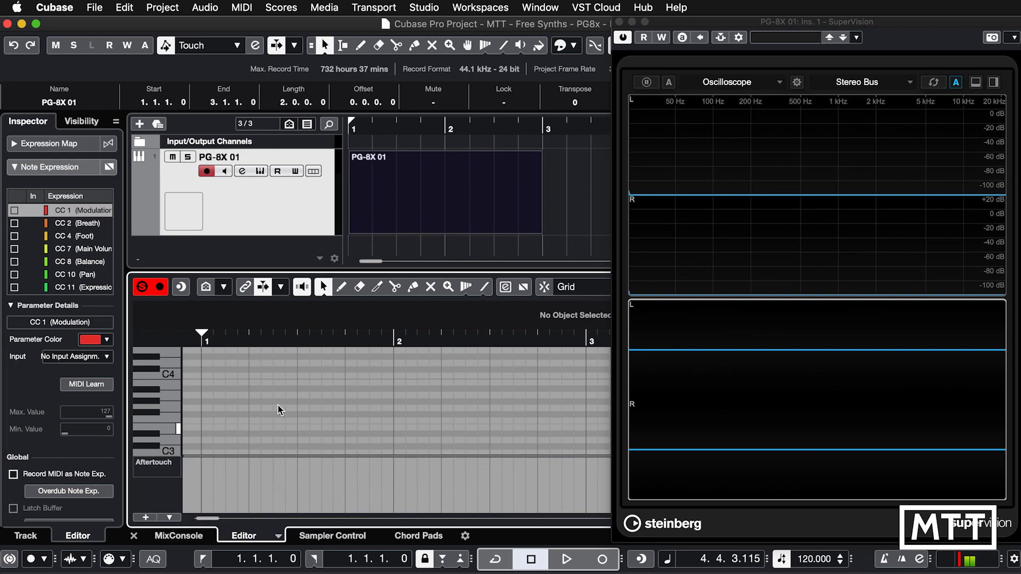
Draw a C4 note spanning bars 1 and 2 in the key editor and return to the selection tool.
right_click(187, 372)
click(205, 373)
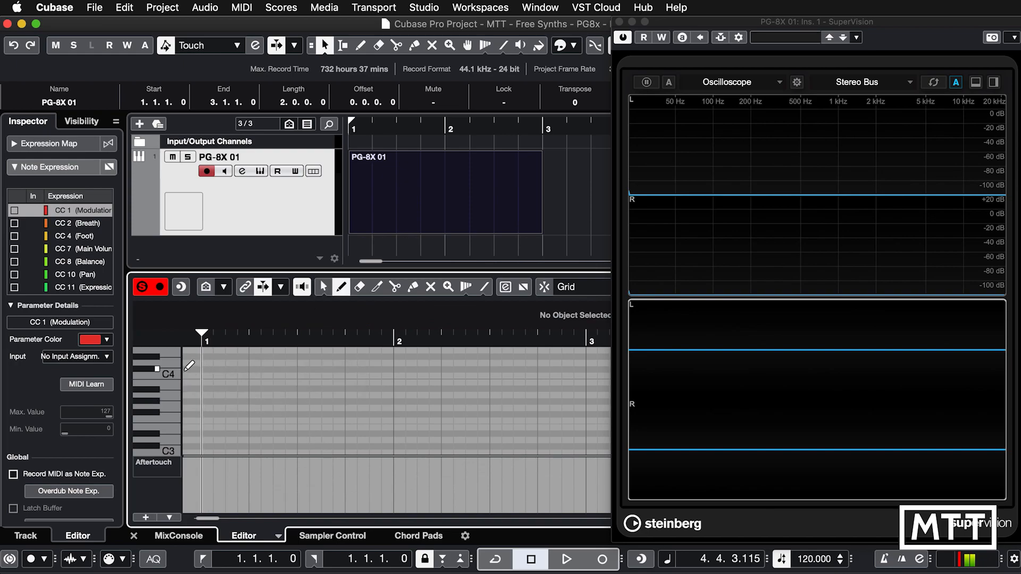
drag(200, 375, 587, 379)
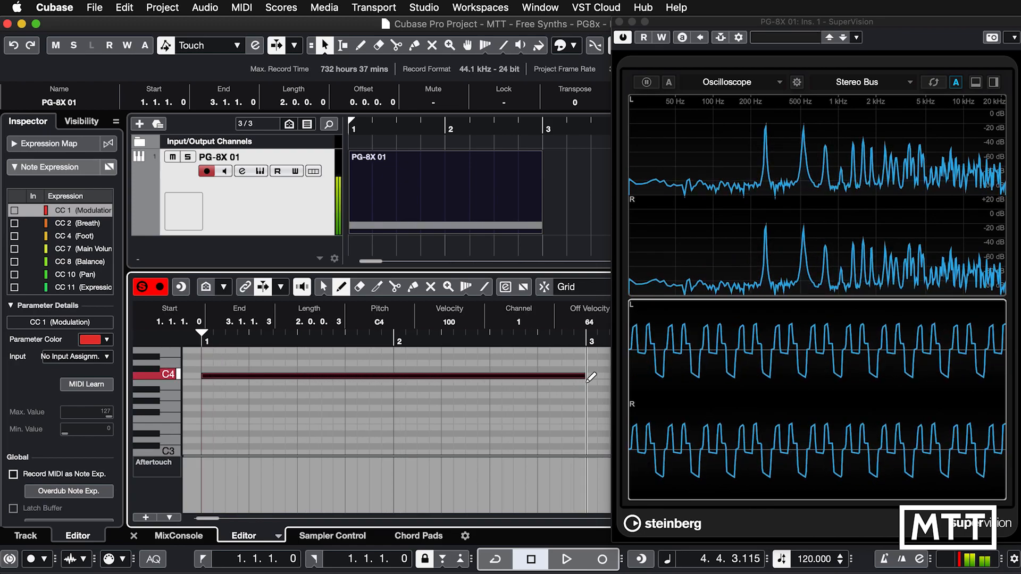
right_click(271, 382)
click(271, 382)
Switch the aftertouch controller lane to Poly Pressure and select the C4 note so the lane targets it.
click(161, 464)
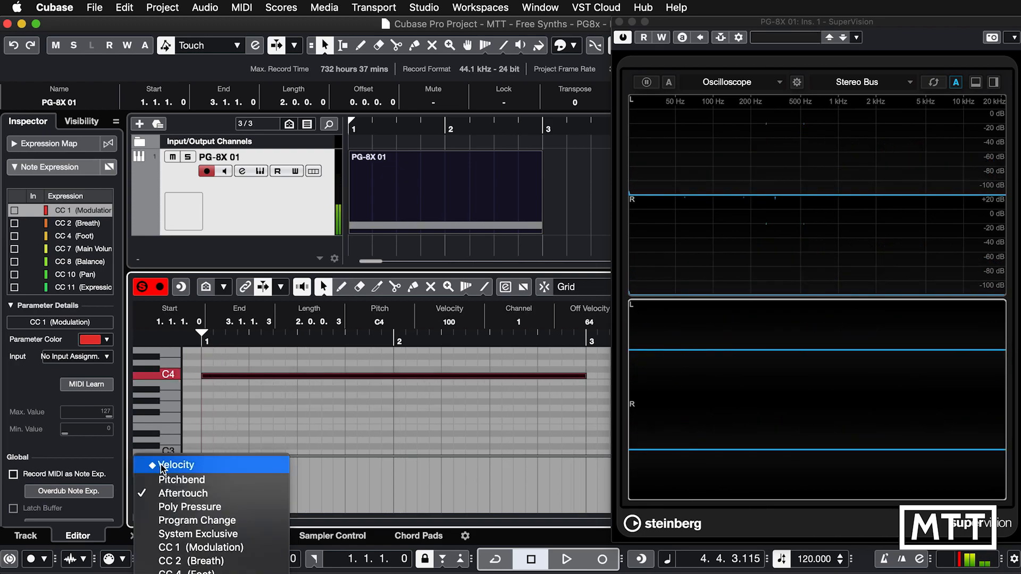
click(182, 510)
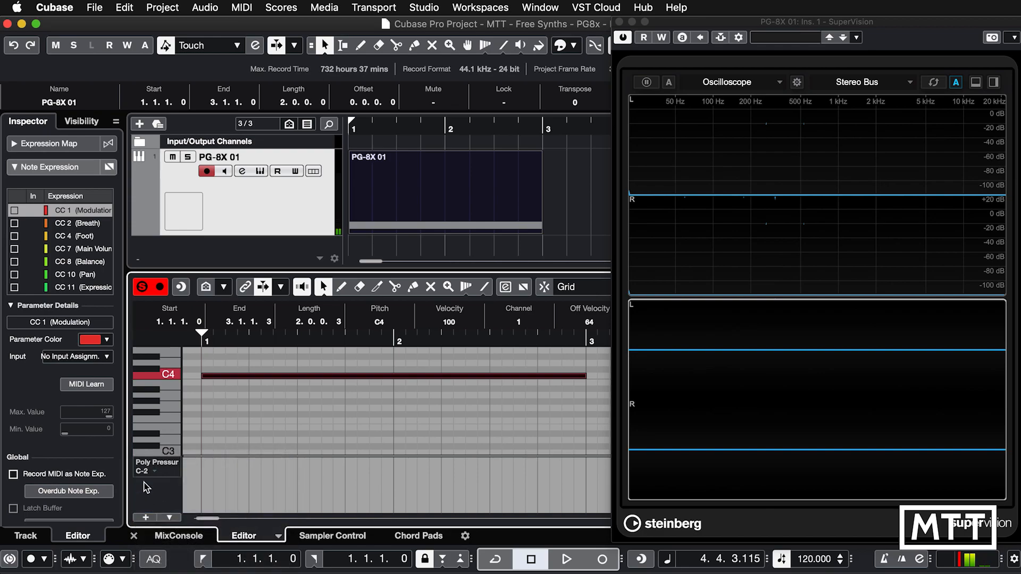
click(229, 400)
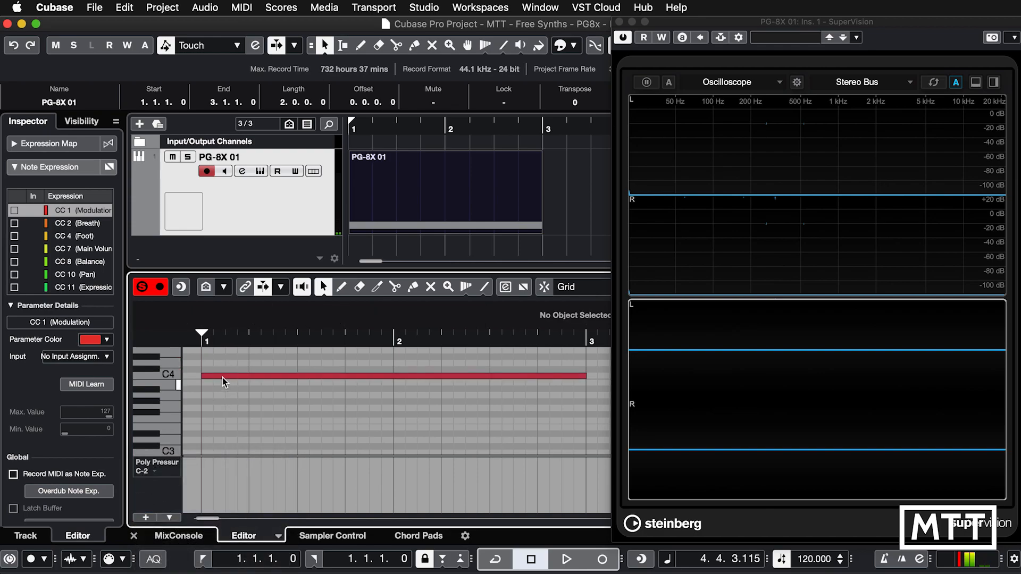
click(222, 377)
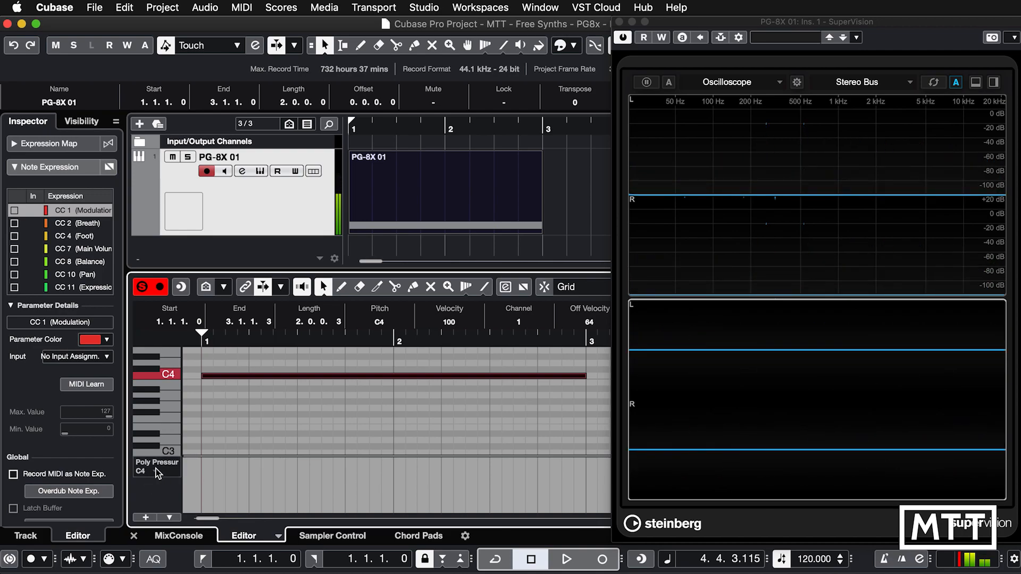
Draw a linear poly pressure ramp for C4 rising from minimum to maximum across bars 1 and 2, and clear the selection.
right_click(252, 444)
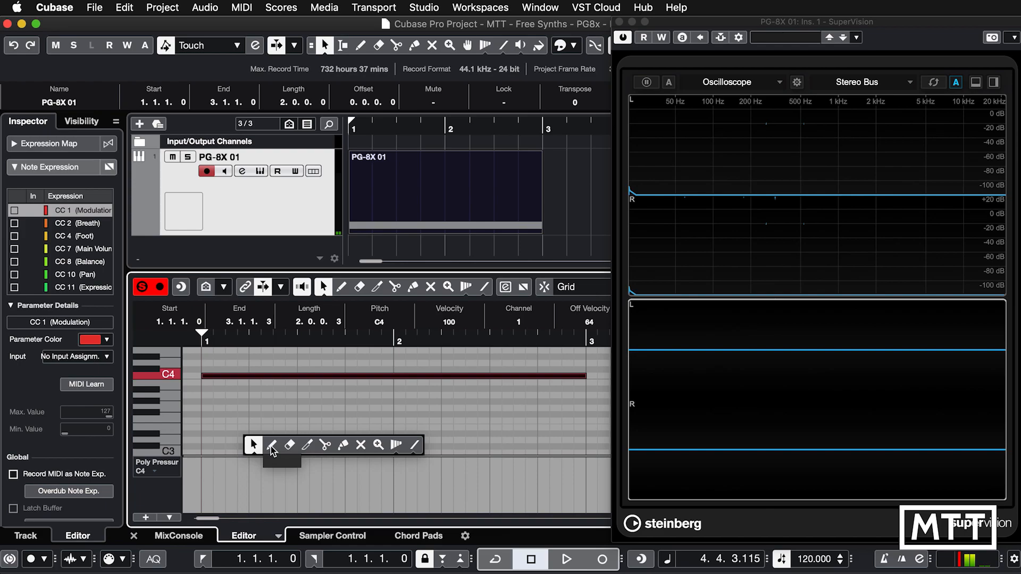
click(415, 445)
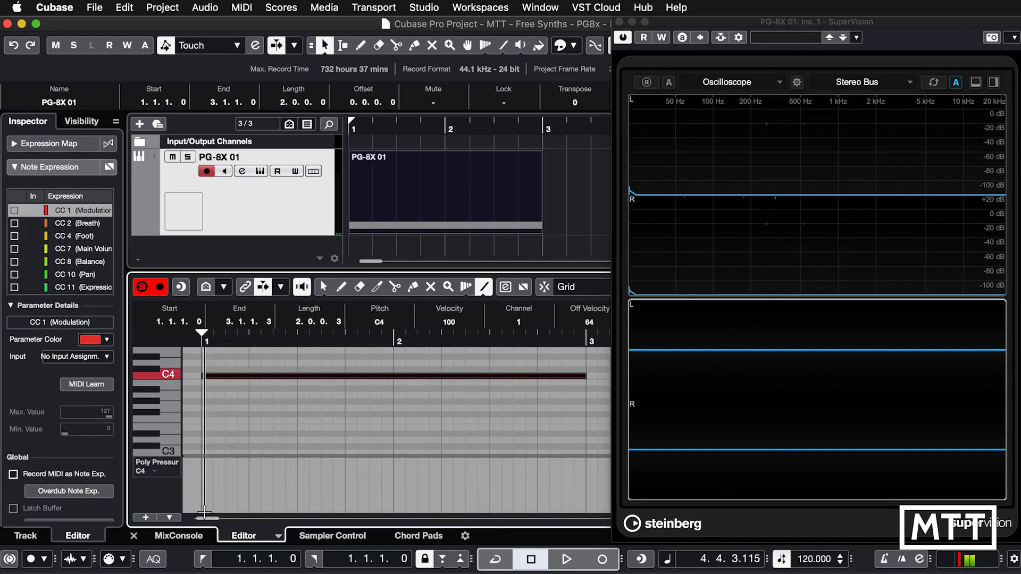
drag(201, 511, 360, 491)
drag(474, 480, 584, 459)
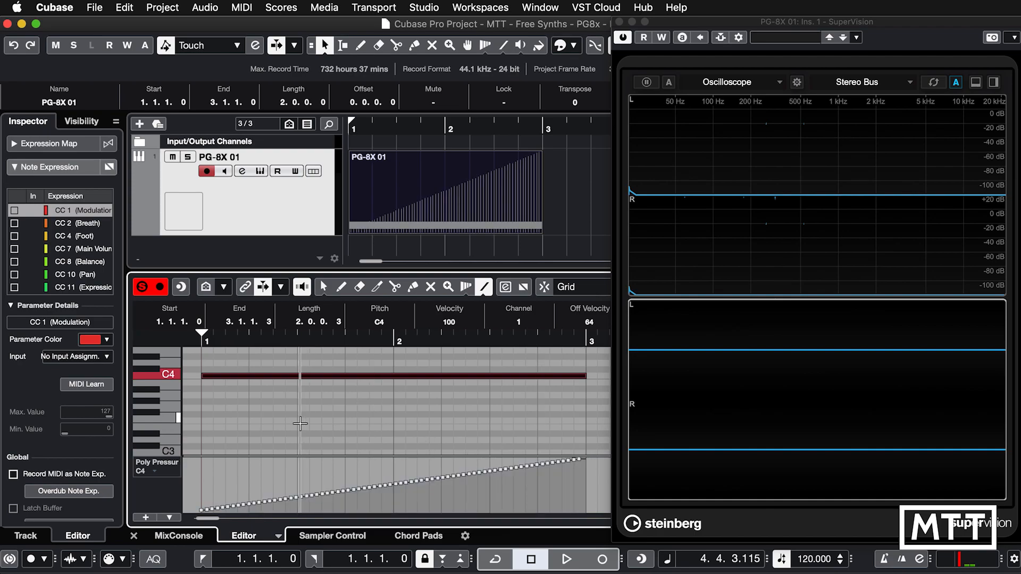
right_click(301, 424)
click(291, 424)
click(278, 422)
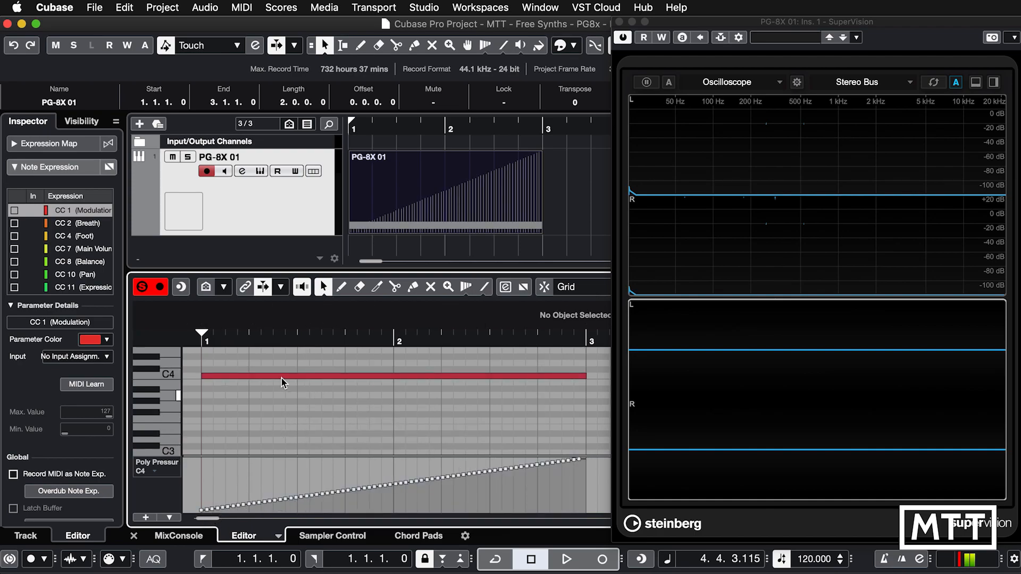
Draw a G4 note spanning bars 1 and 2 above the C4 note and return to the selection tool.
scroll(204, 413, up, 2)
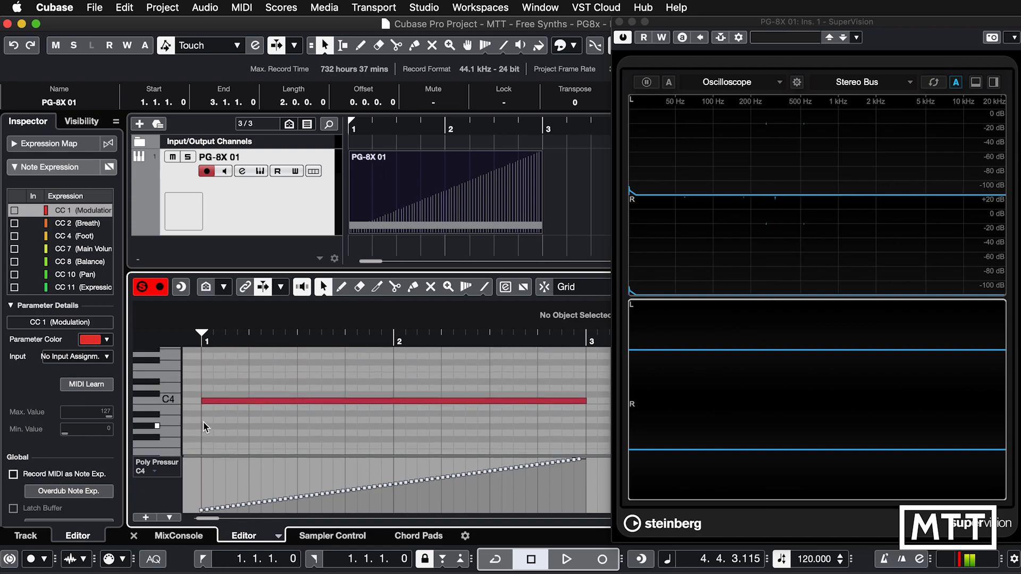
right_click(205, 394)
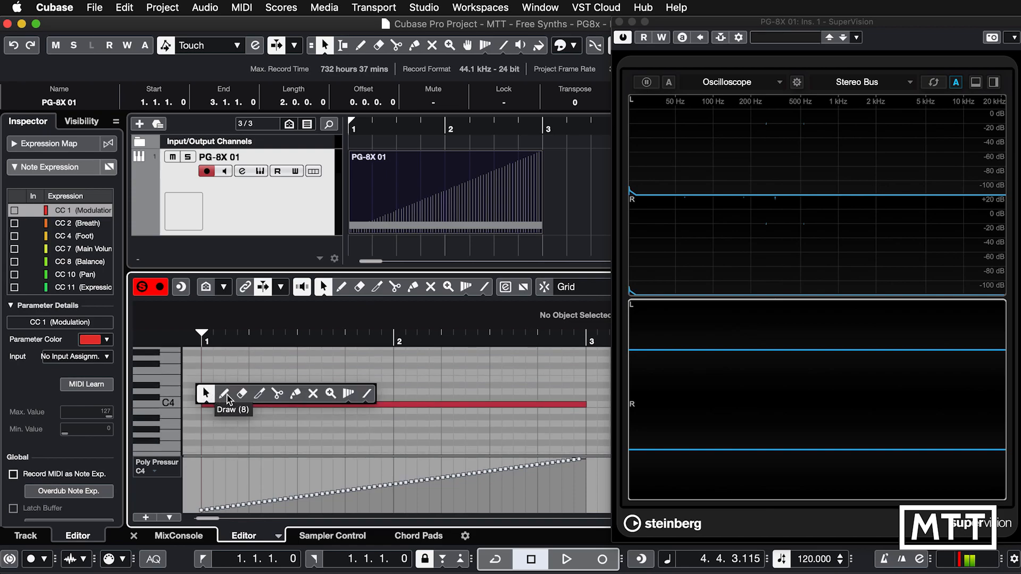
click(228, 394)
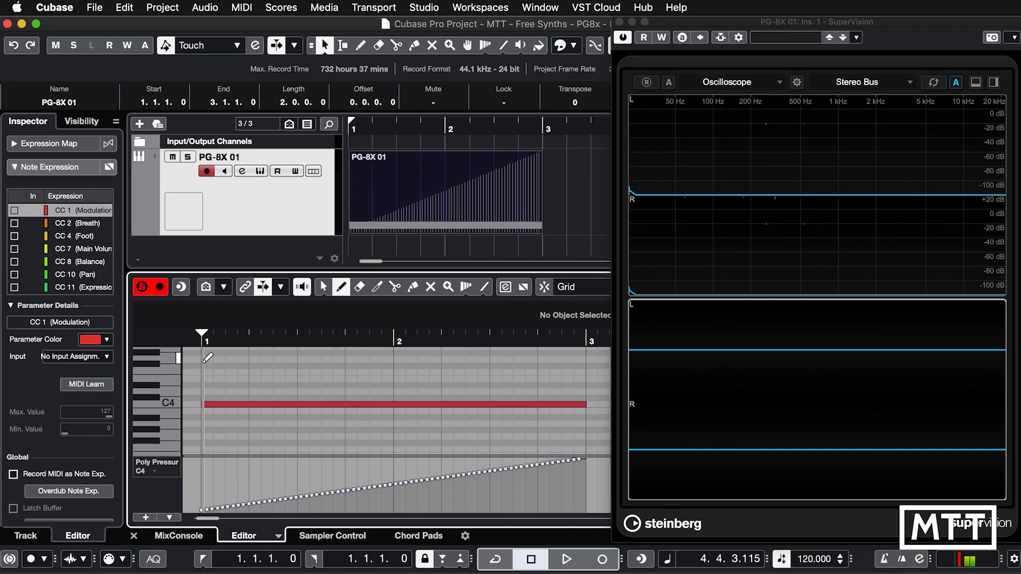
drag(204, 358, 584, 368)
key(1)
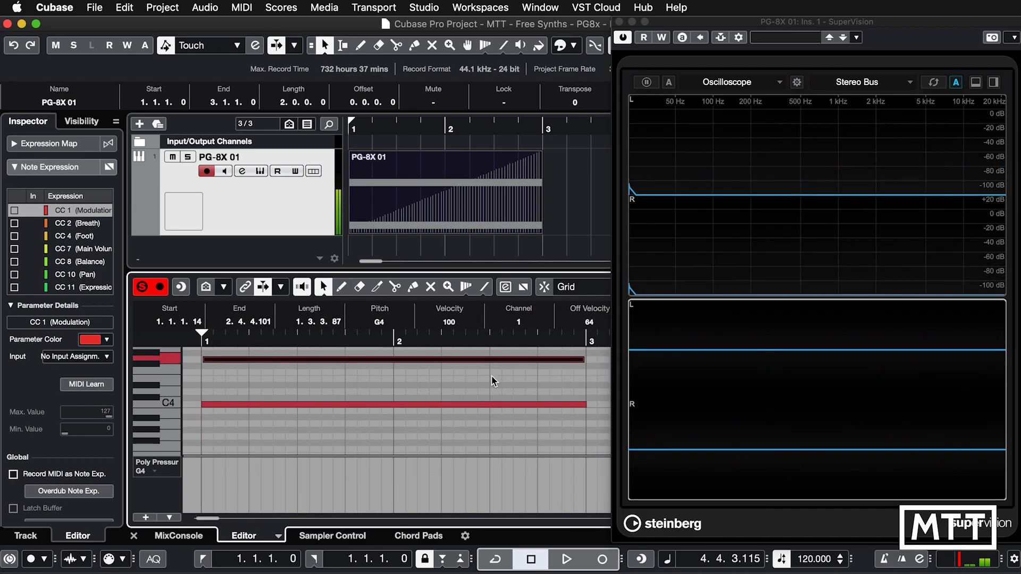
Quantize both notes so the G4 note starts exactly at bar 1, and clear the selection.
click(397, 351)
key(super+a)
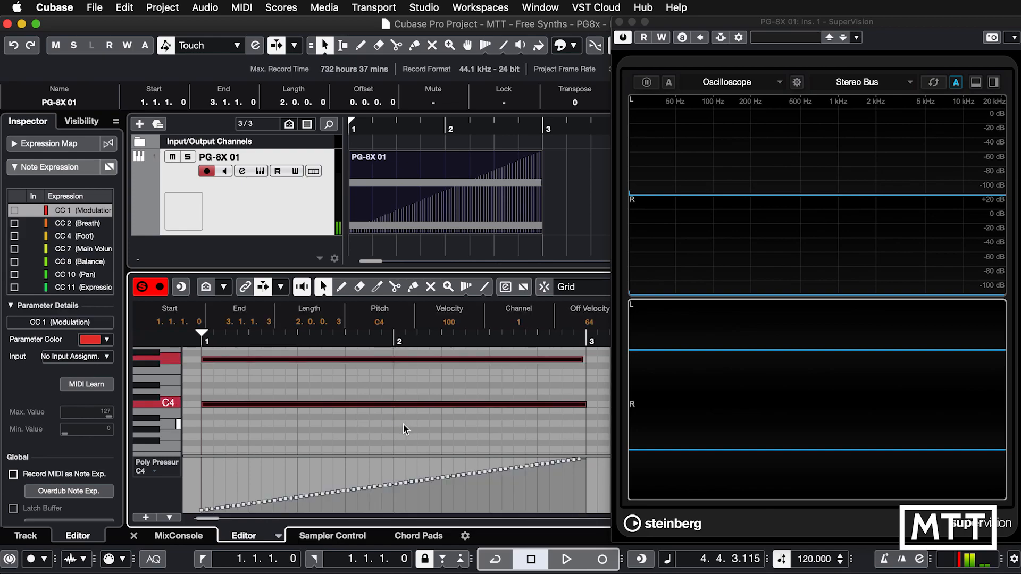
click(403, 425)
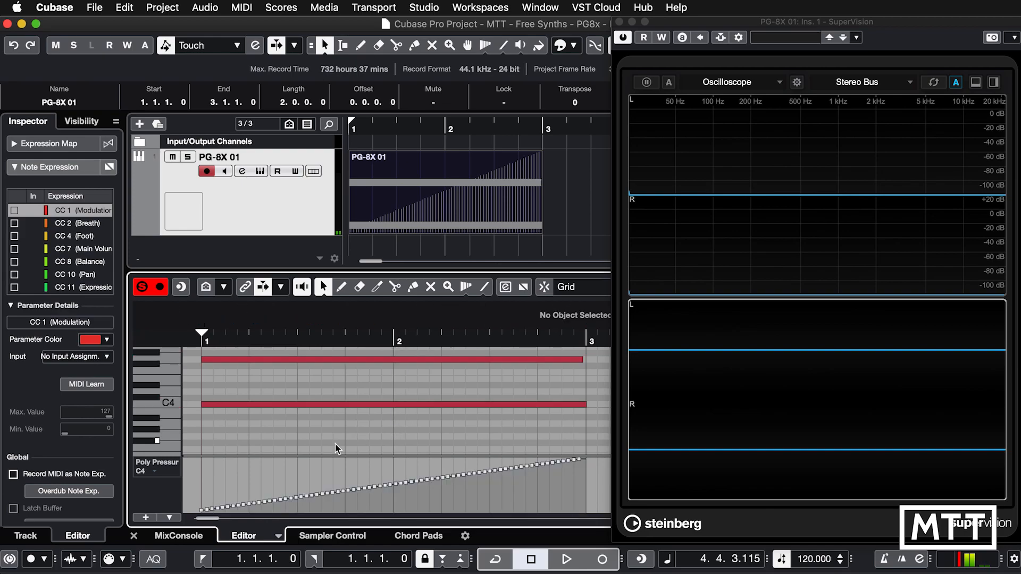
Compare the poly pressure lanes of the G4 and C4 notes by selecting each in turn.
click(289, 361)
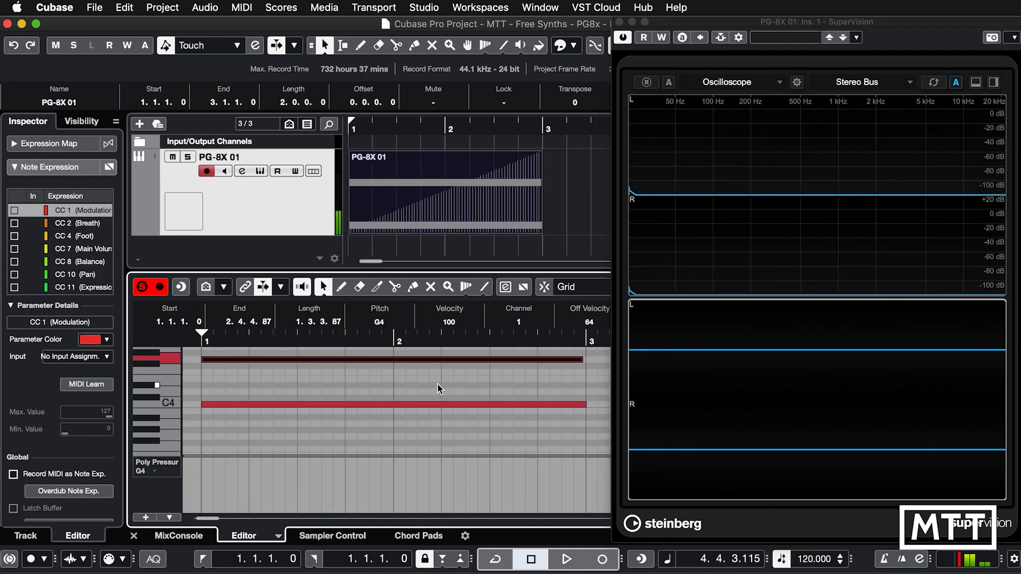
click(410, 405)
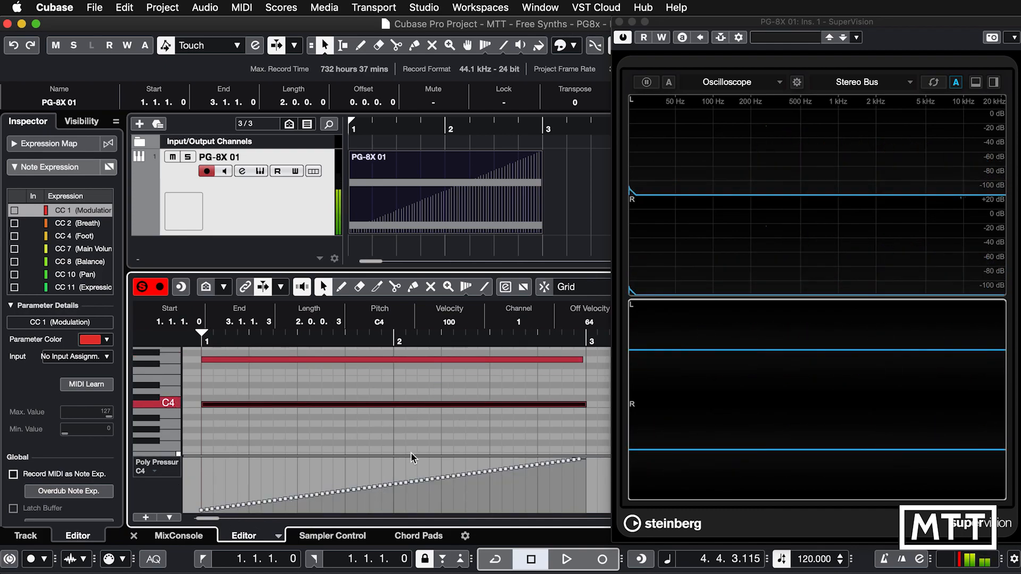
click(395, 435)
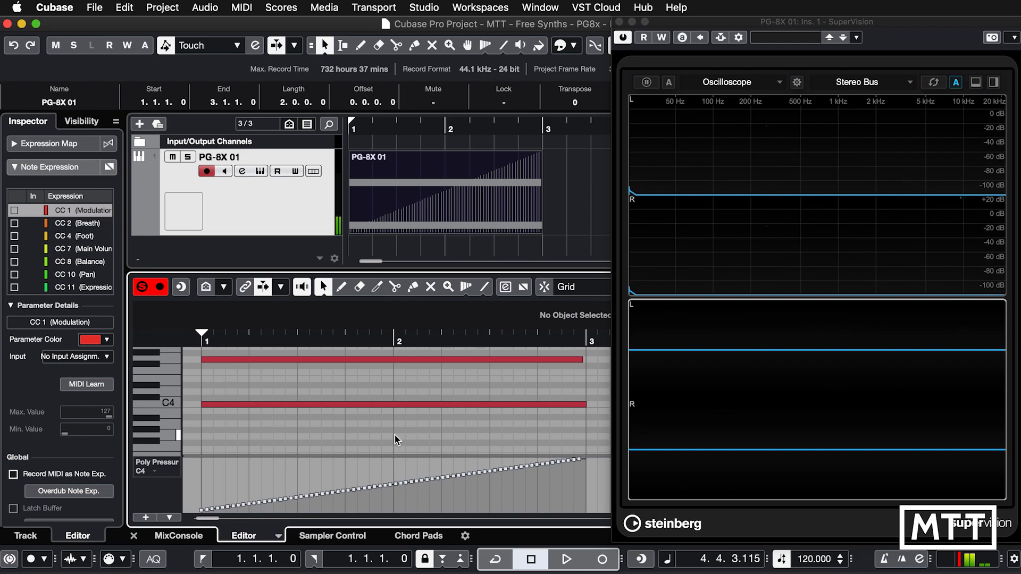
Reopen the PG-8X instrument window, play back the poly pressure ramp with aftertouch vibrato at maximum, and stop playback.
click(246, 175)
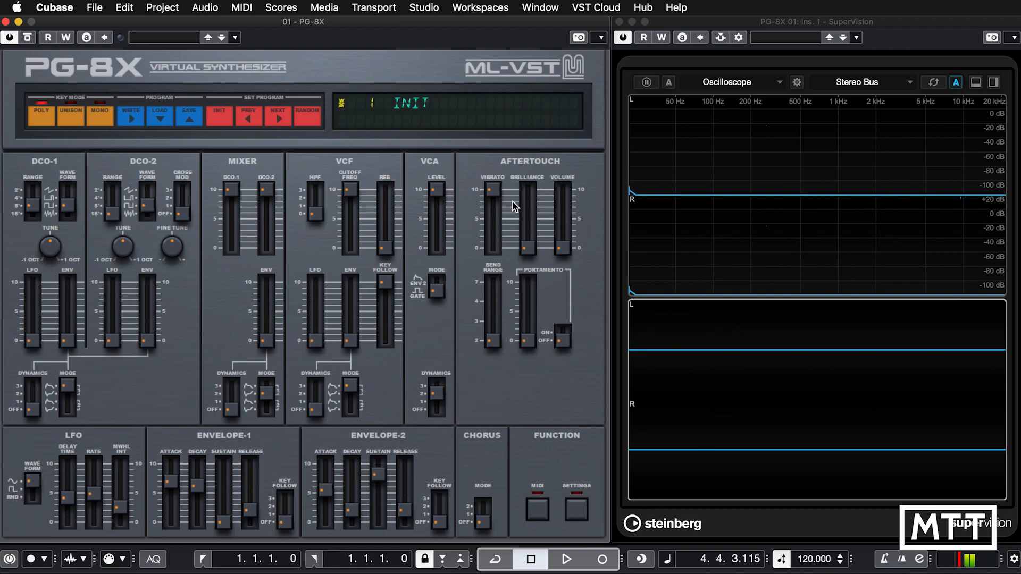
click(489, 192)
click(567, 559)
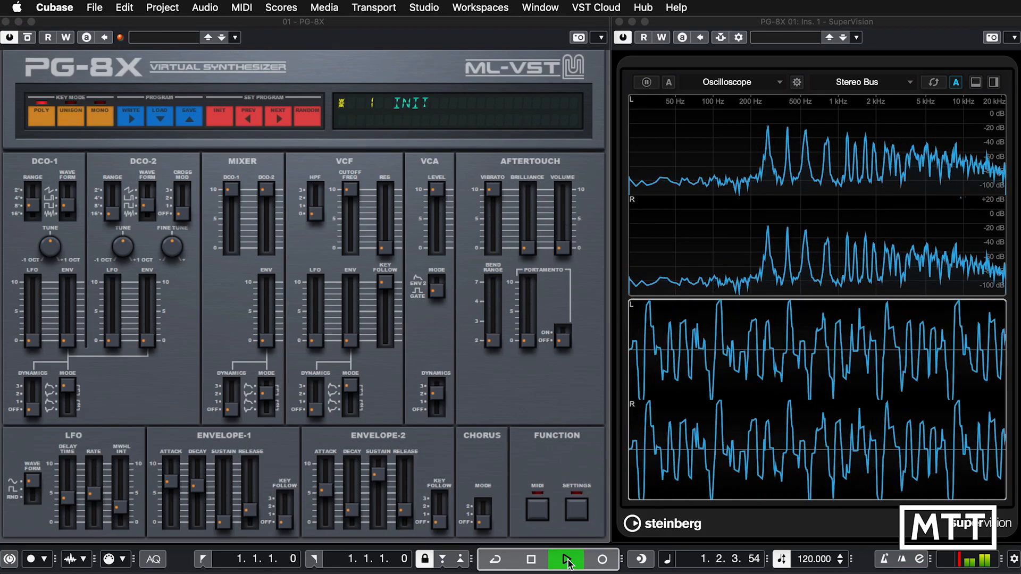
click(536, 562)
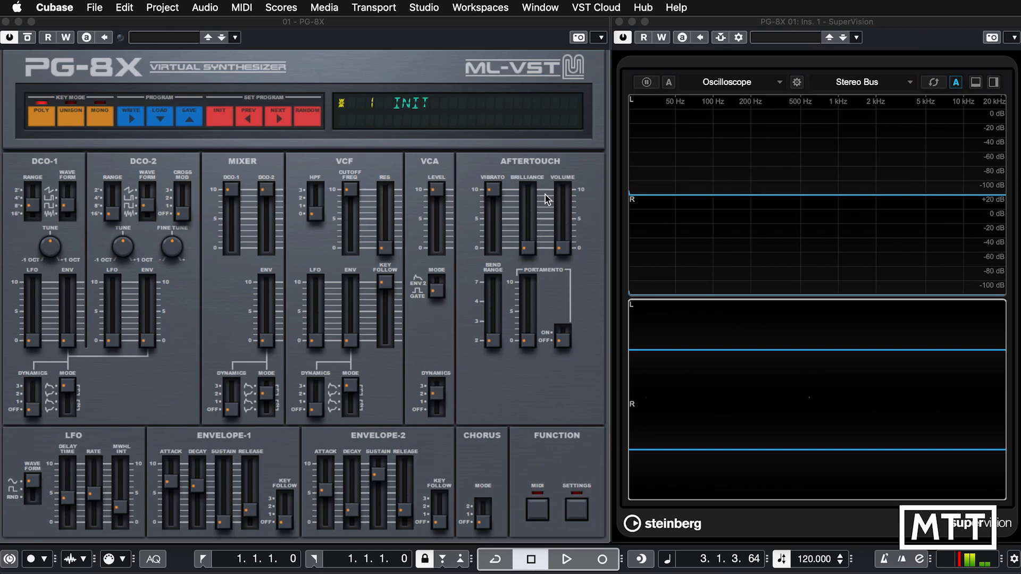
Set aftertouch vibrato to 0 and volume to maximum, play the part from the start, and stop playback.
drag(490, 191, 544, 215)
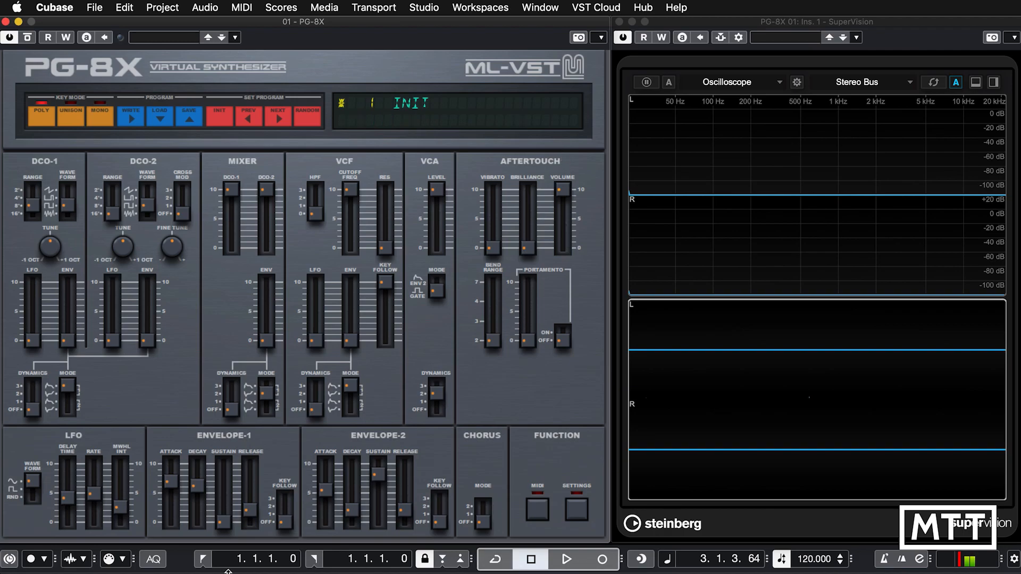
click(202, 559)
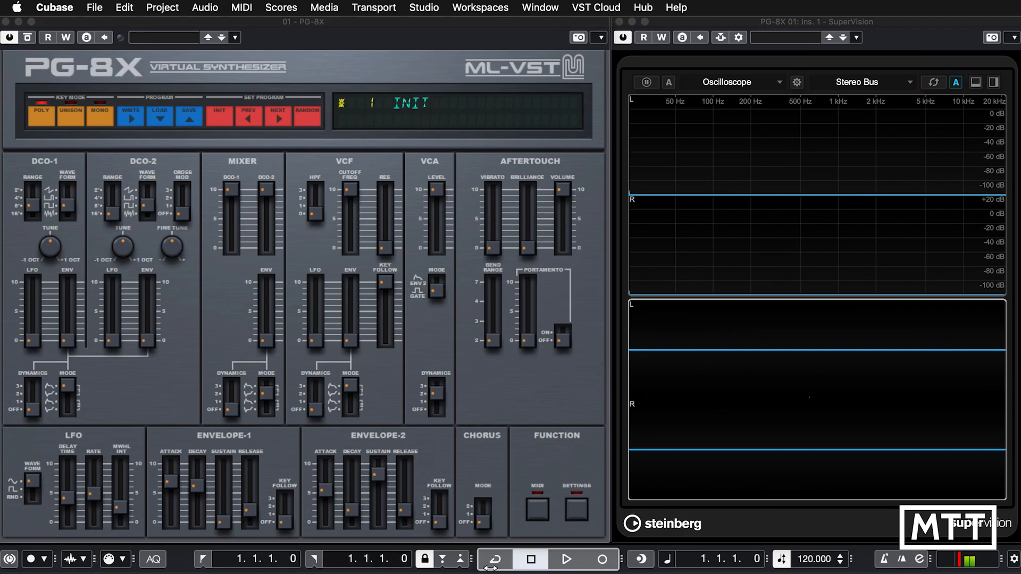
click(567, 559)
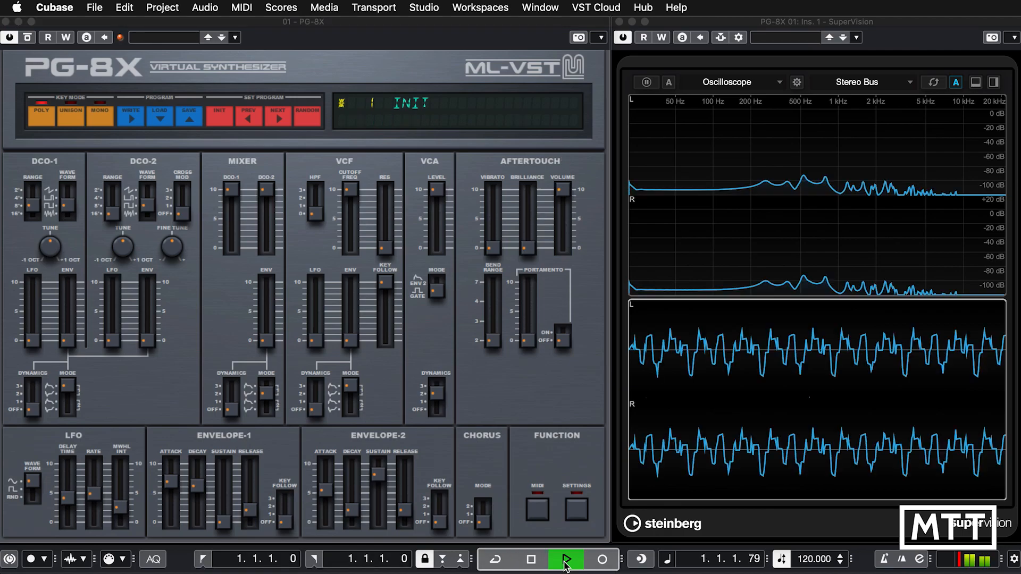
click(533, 565)
Set aftertouch volume to 0 and brilliance to 99, play the part from the start, and stop playback.
drag(561, 190, 561, 285)
click(528, 253)
drag(528, 253, 529, 135)
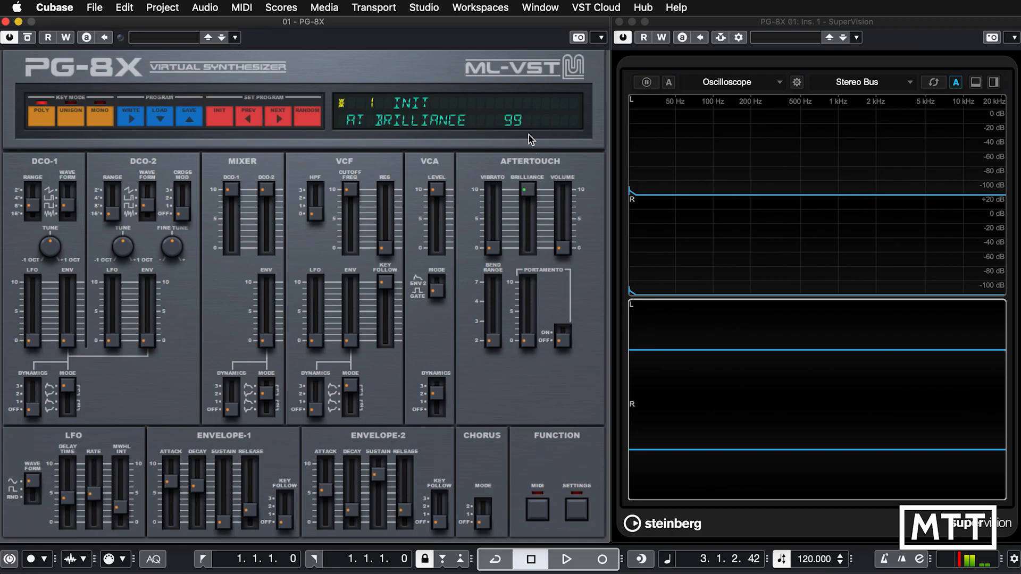
click(202, 563)
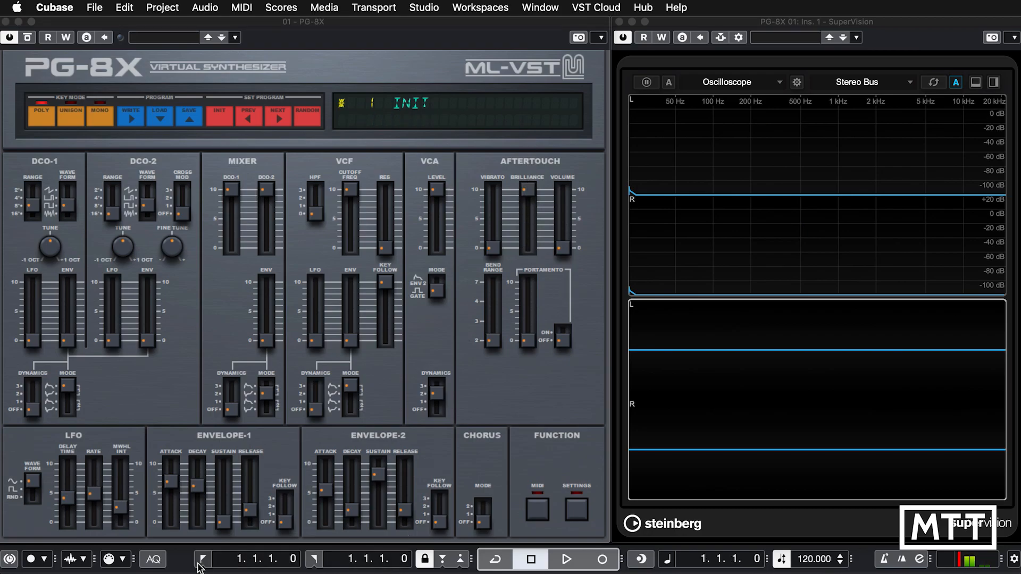
click(564, 564)
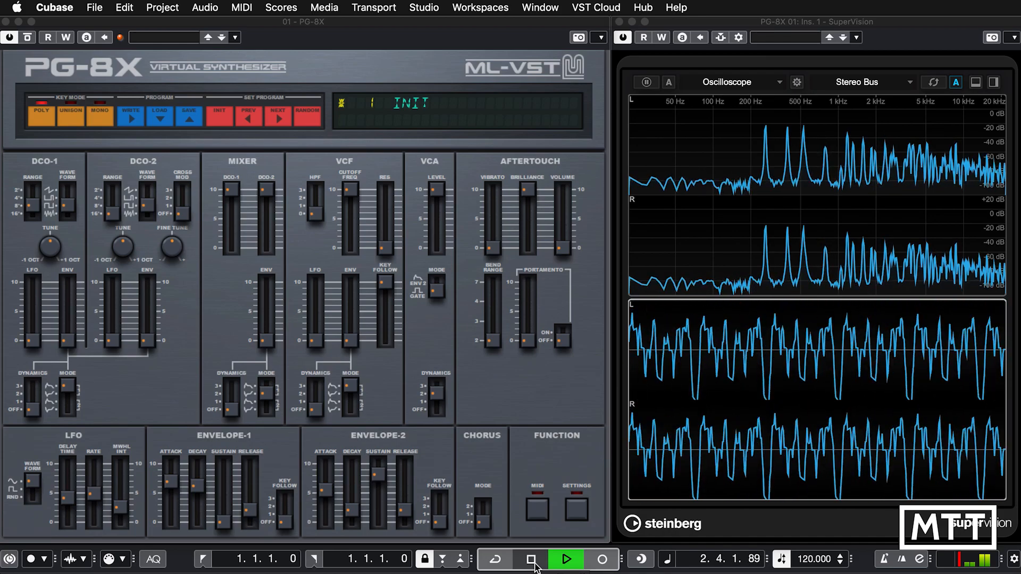
click(534, 564)
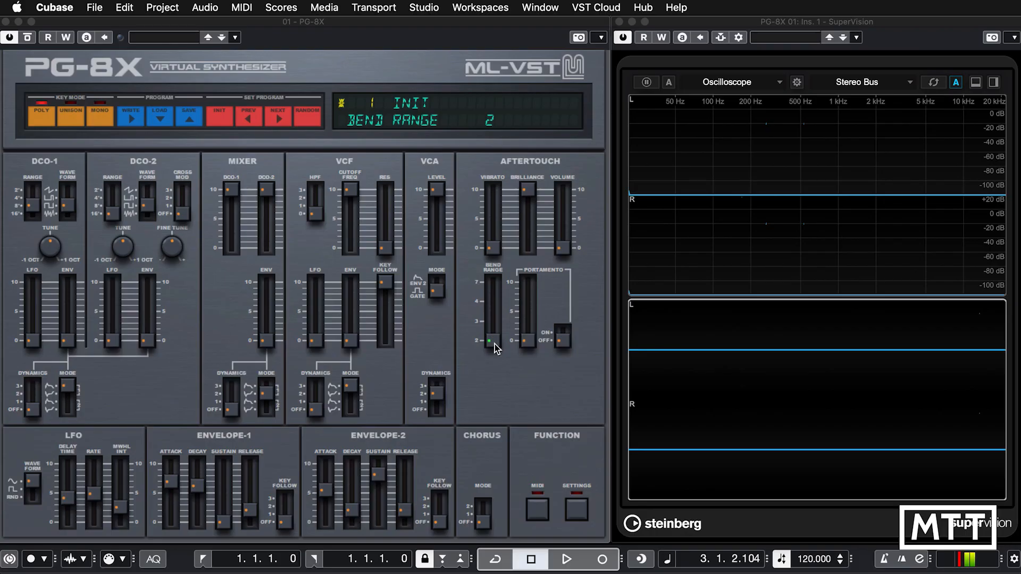
Raise the pitch bend range to 7 to try it out, and set it back to 2.
drag(495, 343, 500, 250)
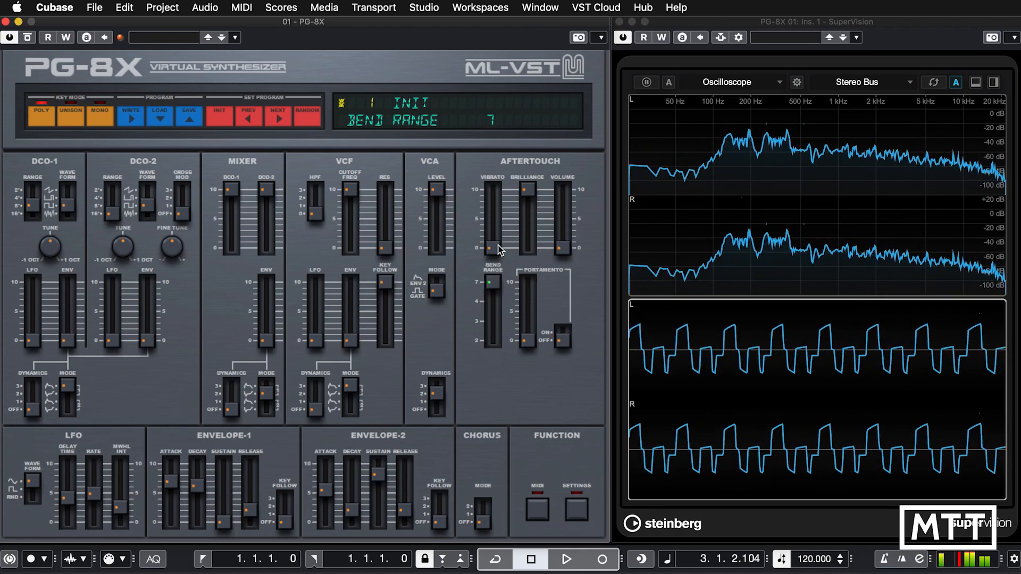
drag(488, 289, 493, 342)
Turn portamento on, raise the portamento time to 52 to try the glide, and turn portamento off.
click(562, 343)
drag(563, 343, 563, 324)
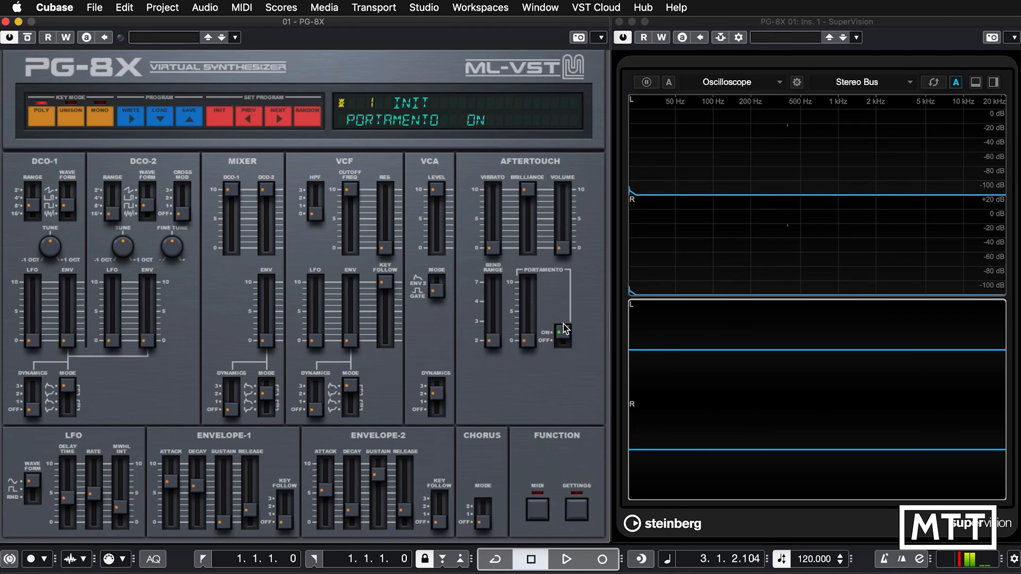
click(530, 338)
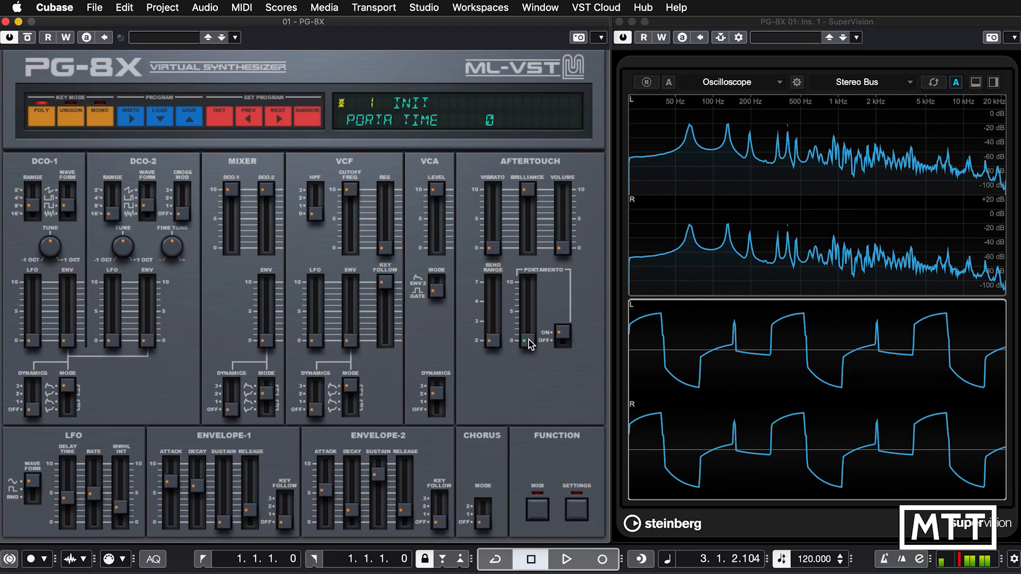
drag(529, 342, 525, 279)
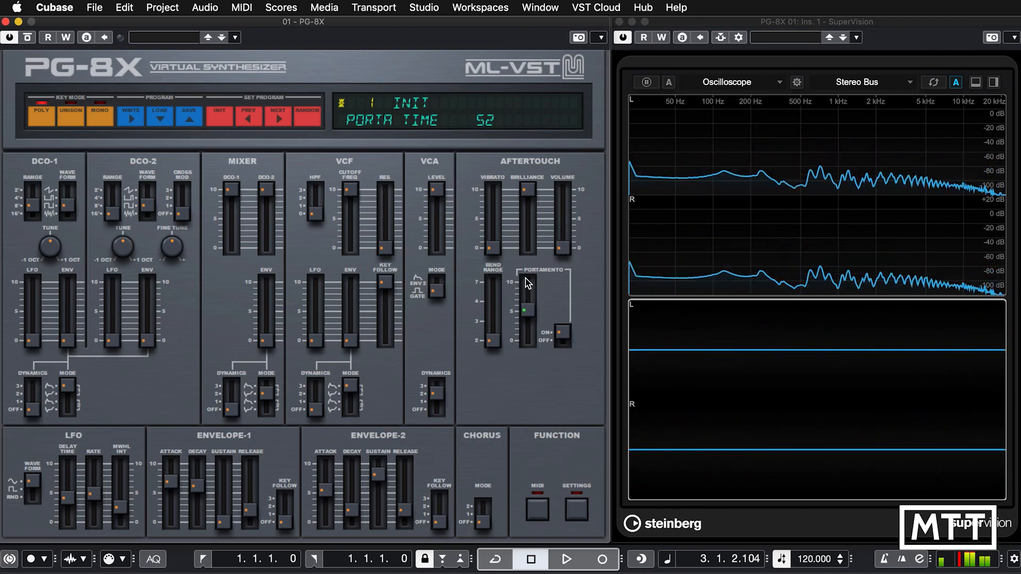
click(563, 335)
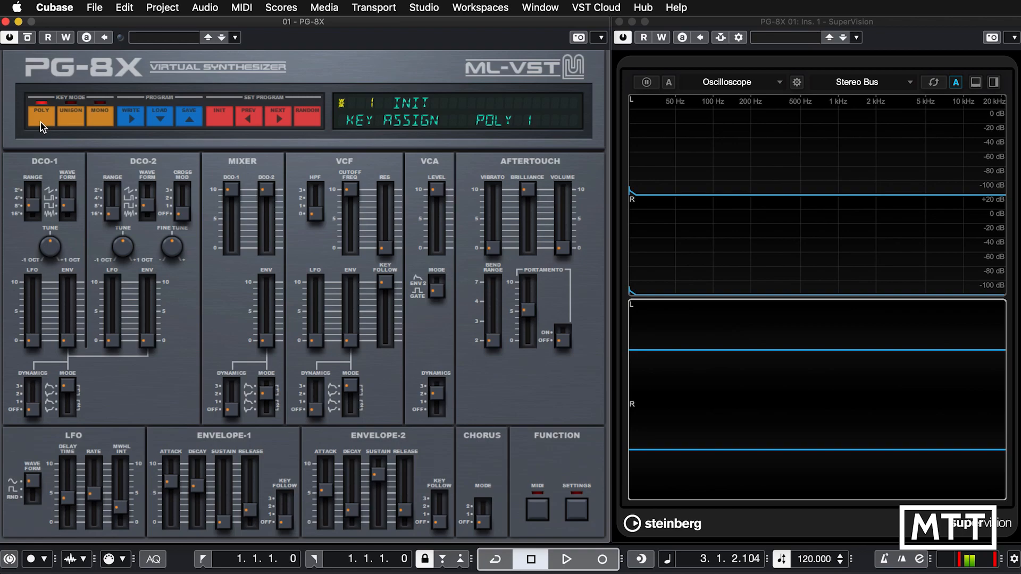
Try the key modes, comparing Poly 1 with the Unison variants, and switch to Mono 1 and its second variant.
click(40, 122)
mouse_move(39, 116)
click(67, 119)
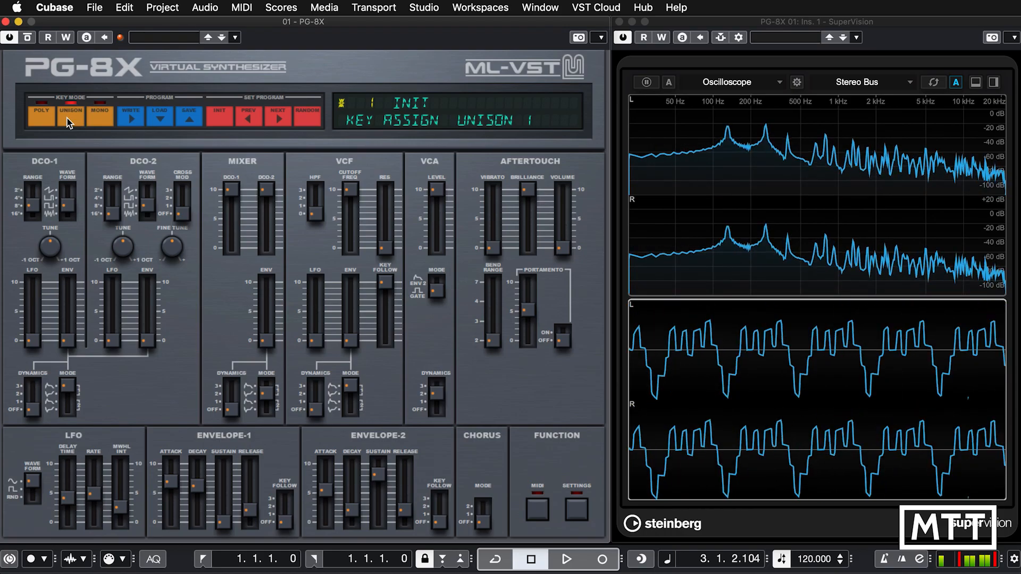
click(43, 120)
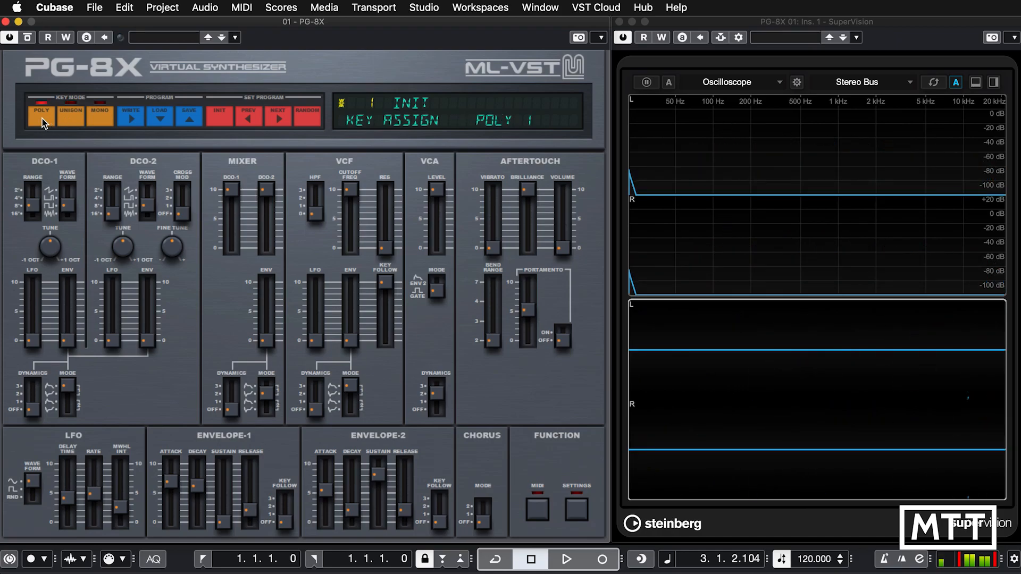
click(69, 121)
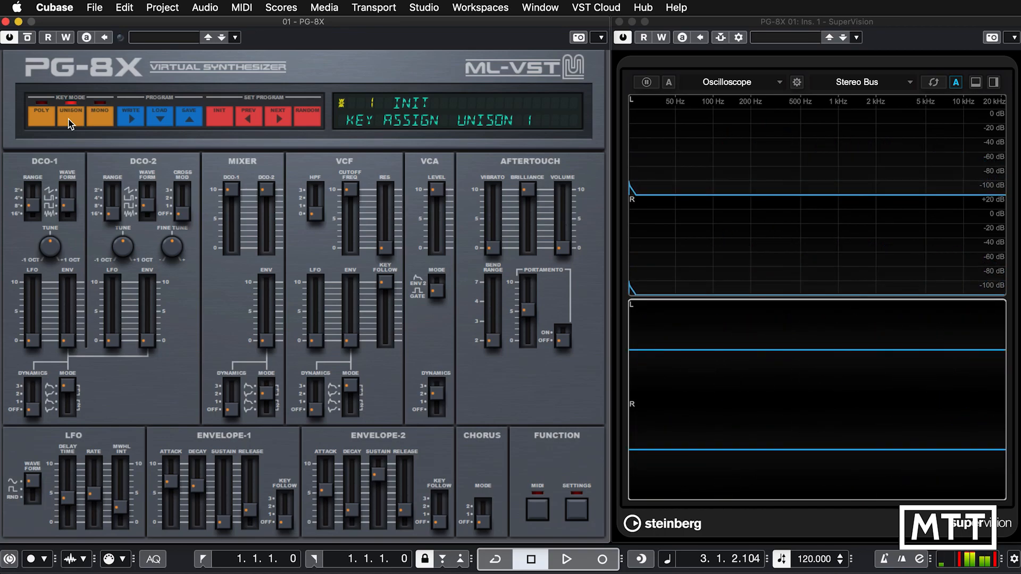
click(70, 121)
click(102, 126)
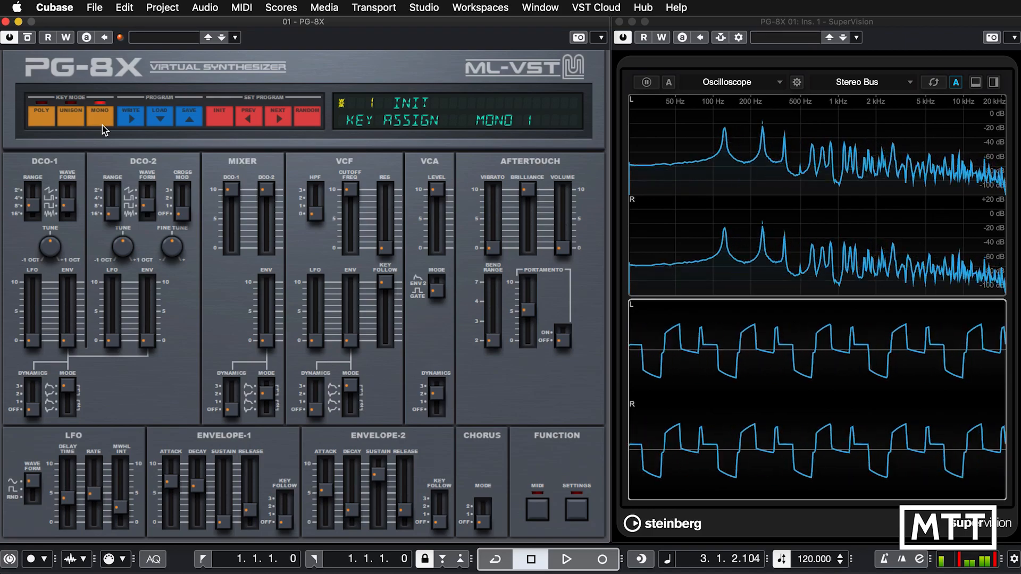
click(104, 125)
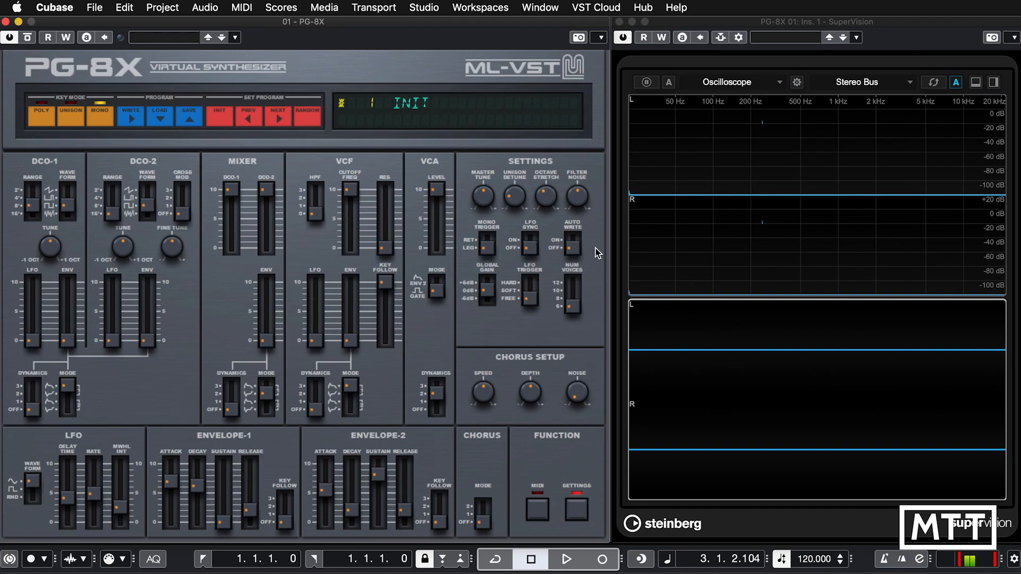
In the Settings section, raise the unison detune to 98 to try it out, and lower it to 0.
mouse_move(526, 207)
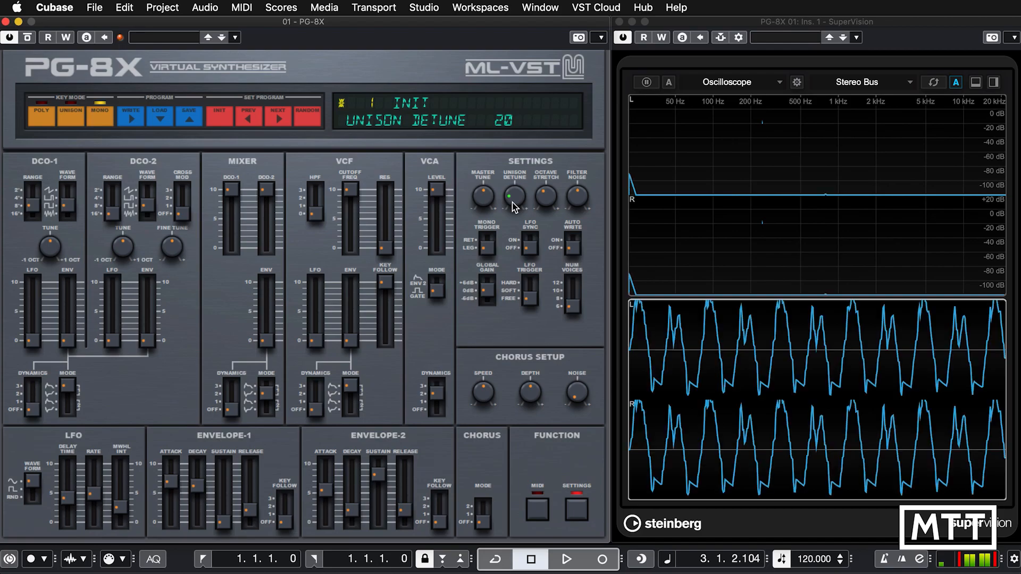
drag(513, 202, 521, 135)
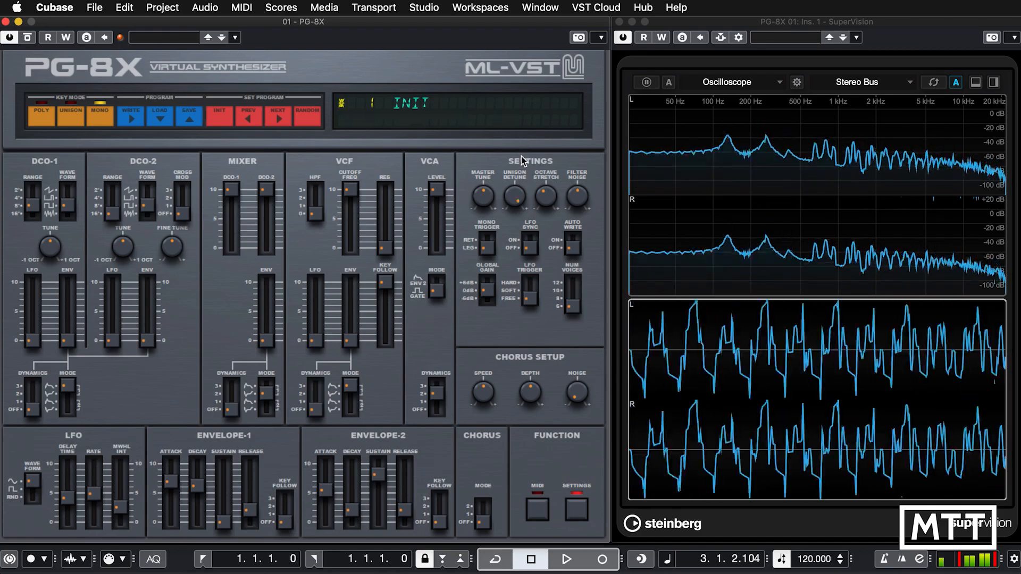
mouse_move(515, 196)
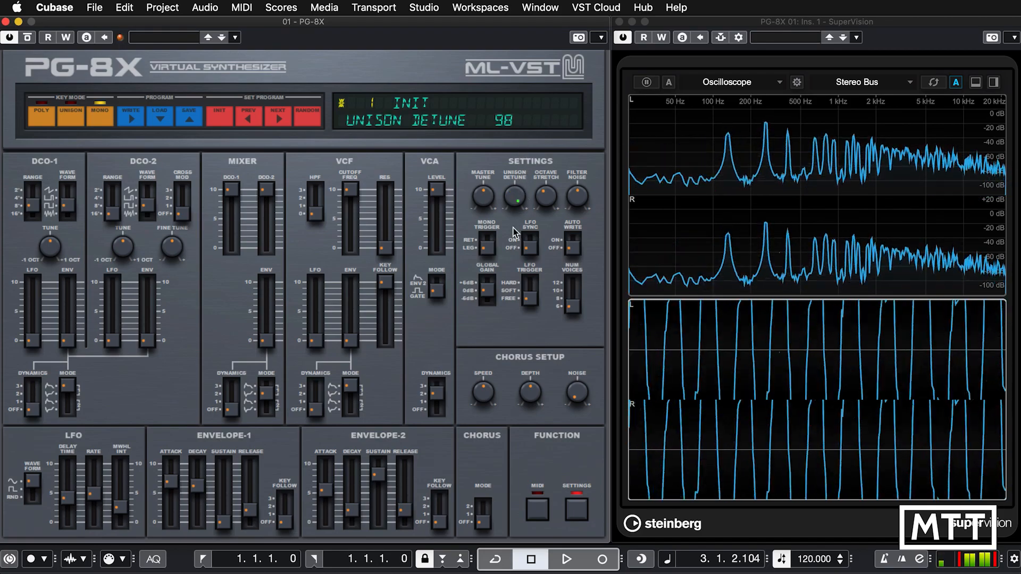
drag(515, 196, 516, 337)
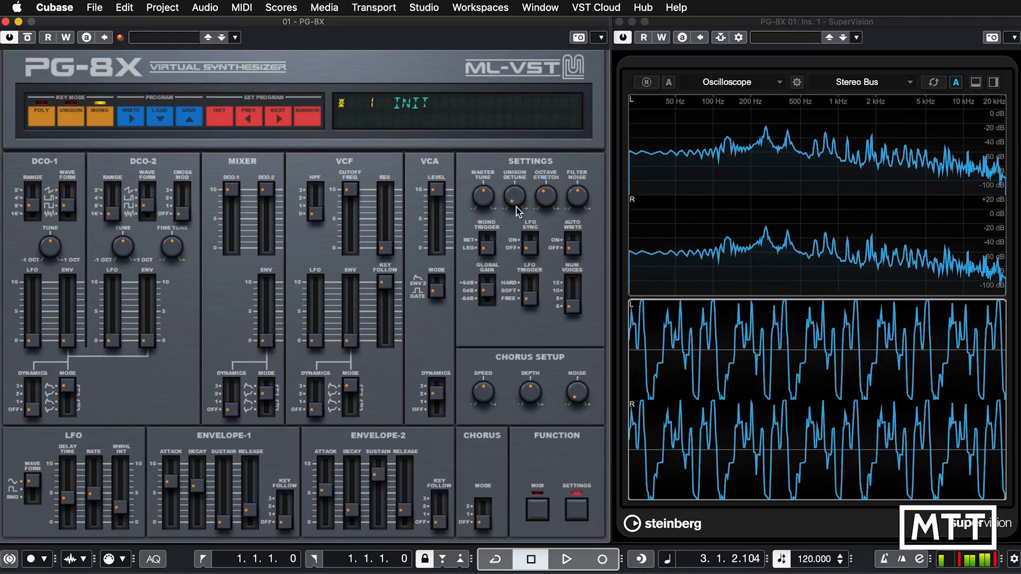
mouse_move(516, 209)
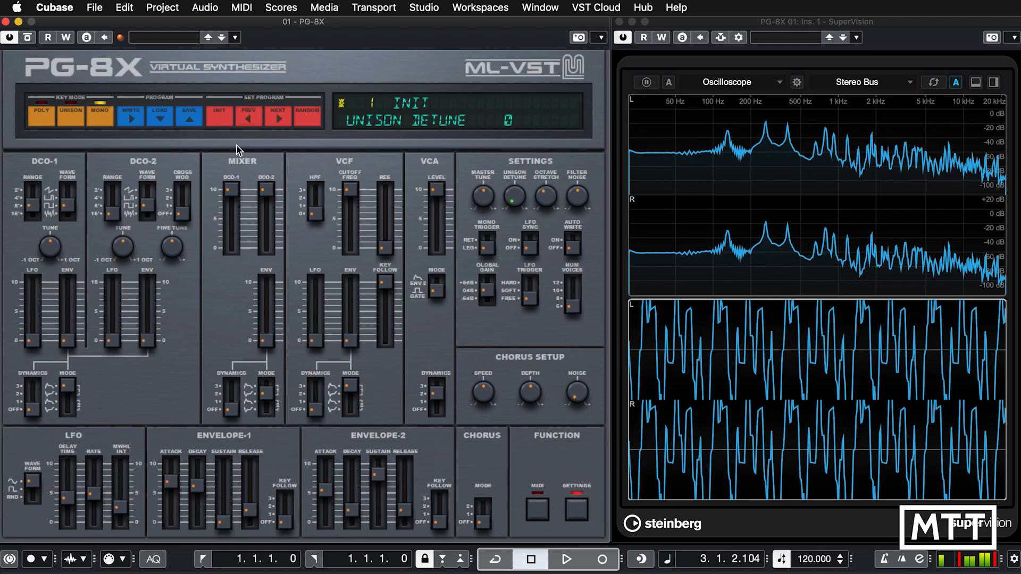
Compare the Poly key mode with both Mono variants, and set the unison detune to 53.
click(39, 122)
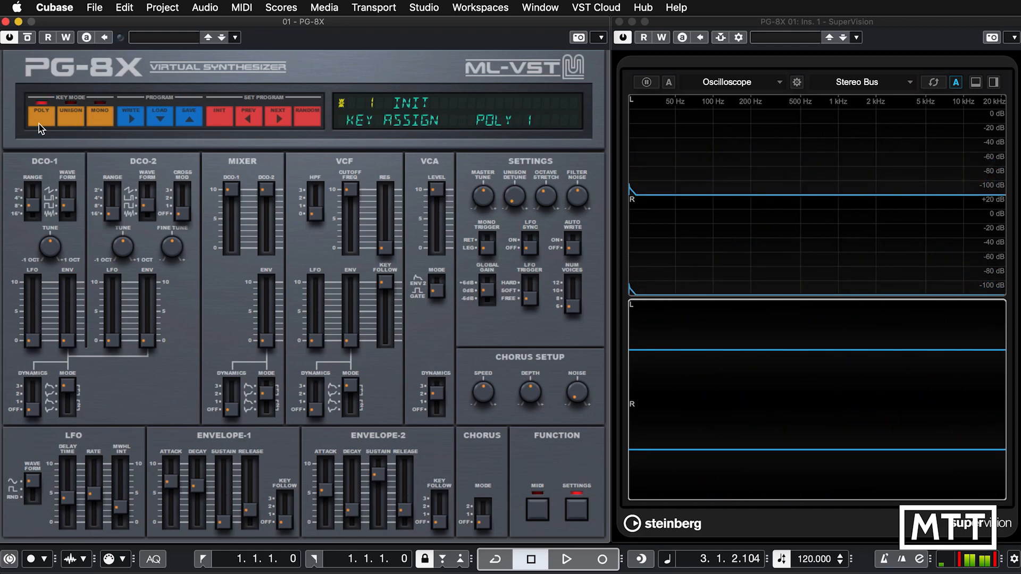
click(99, 115)
mouse_move(517, 204)
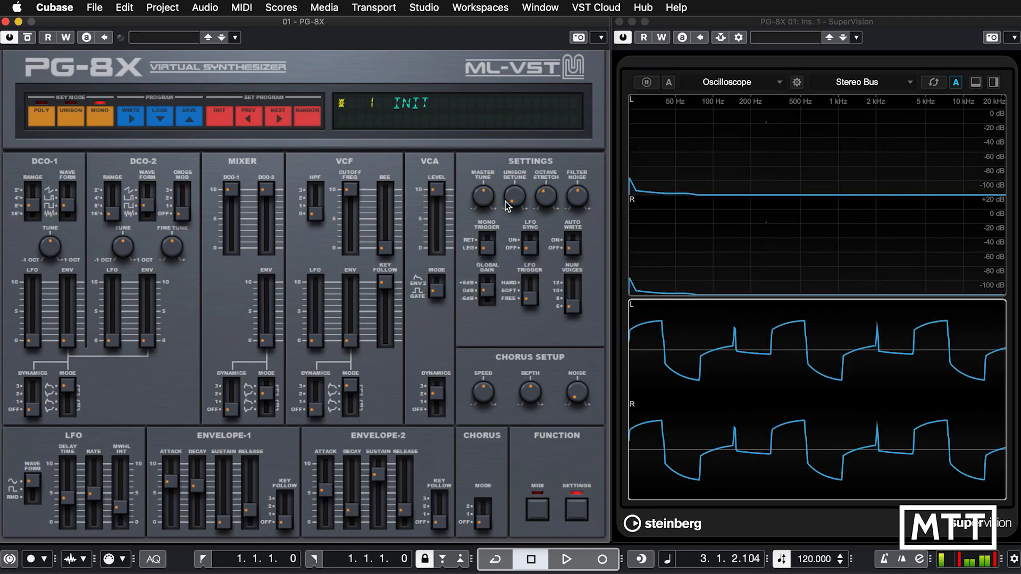
click(100, 116)
mouse_move(515, 202)
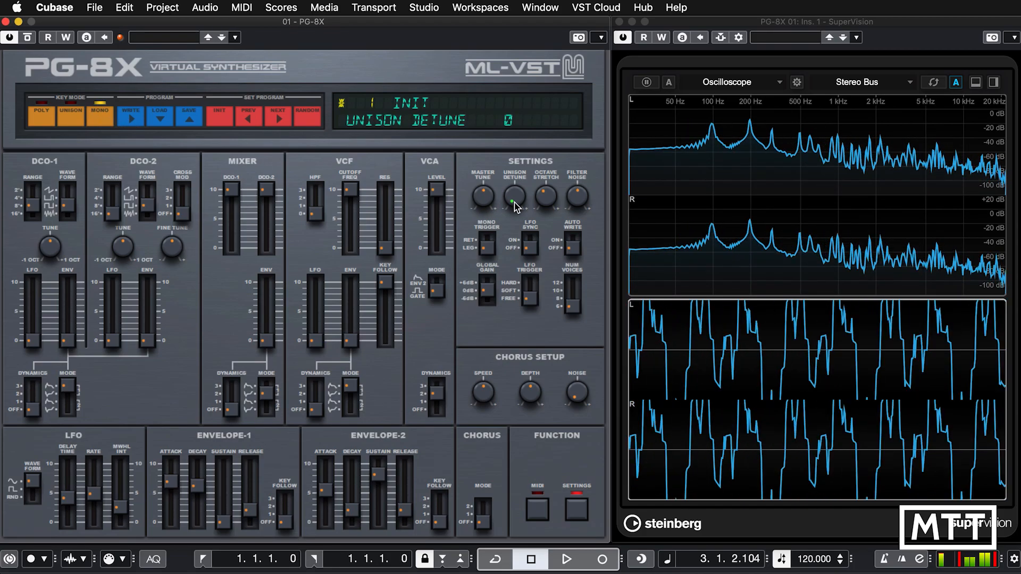
drag(515, 205, 519, 176)
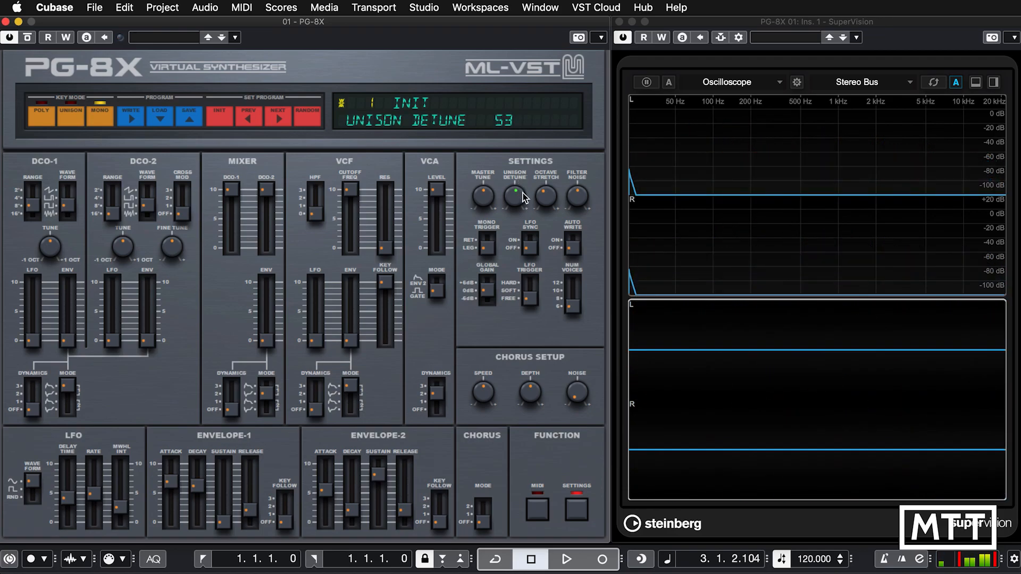
Switch the key mode to Mono 1, try octave stretch at 50, and return the knob to about its centre.
drag(547, 194, 552, 202)
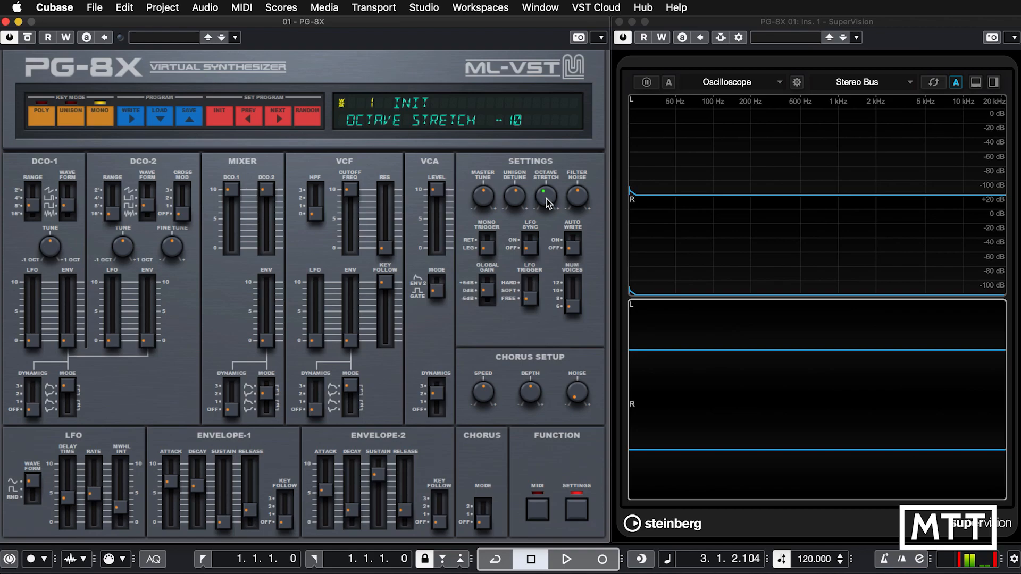
click(102, 117)
mouse_move(518, 201)
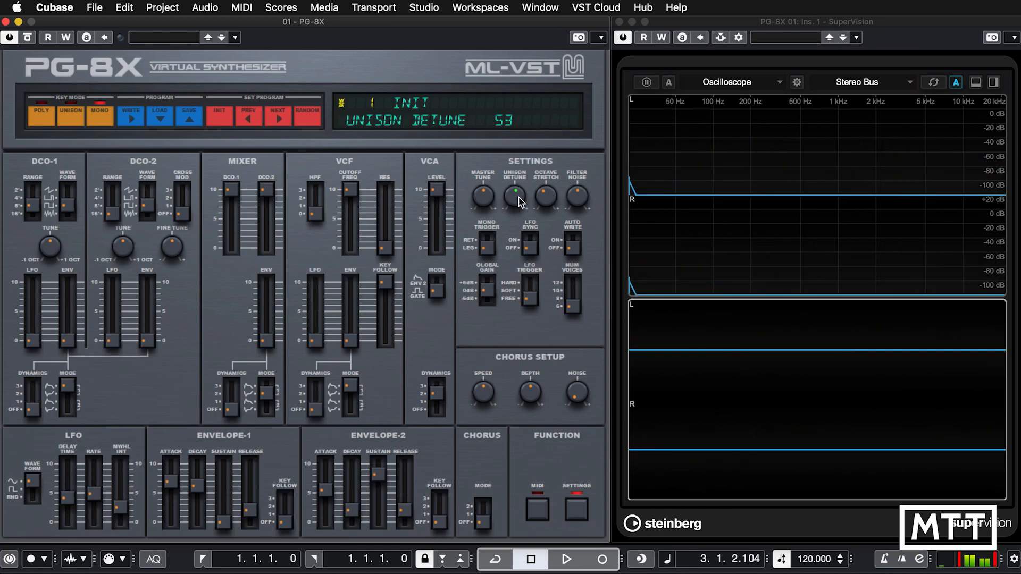
drag(544, 197, 550, 131)
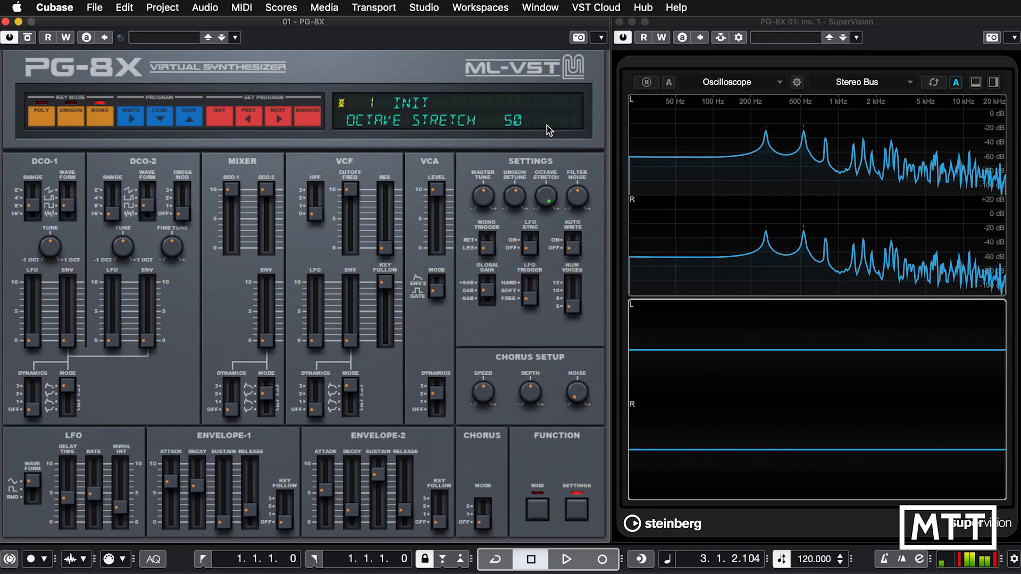
drag(551, 194, 534, 259)
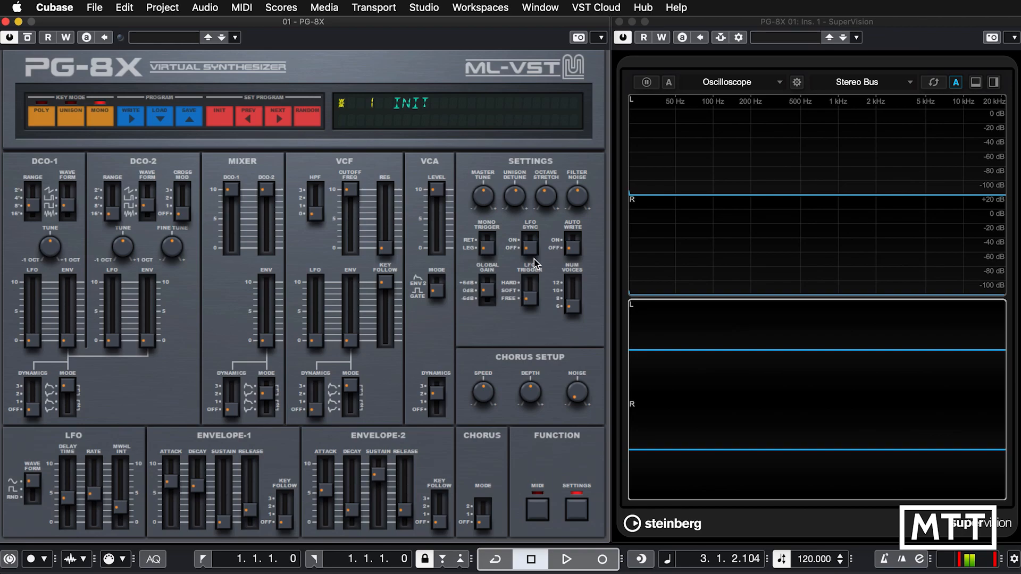
Set the VCF resonance to maximum and lower the cutoff frequency to slightly above the middle of its range.
mouse_move(584, 202)
drag(350, 191, 387, 154)
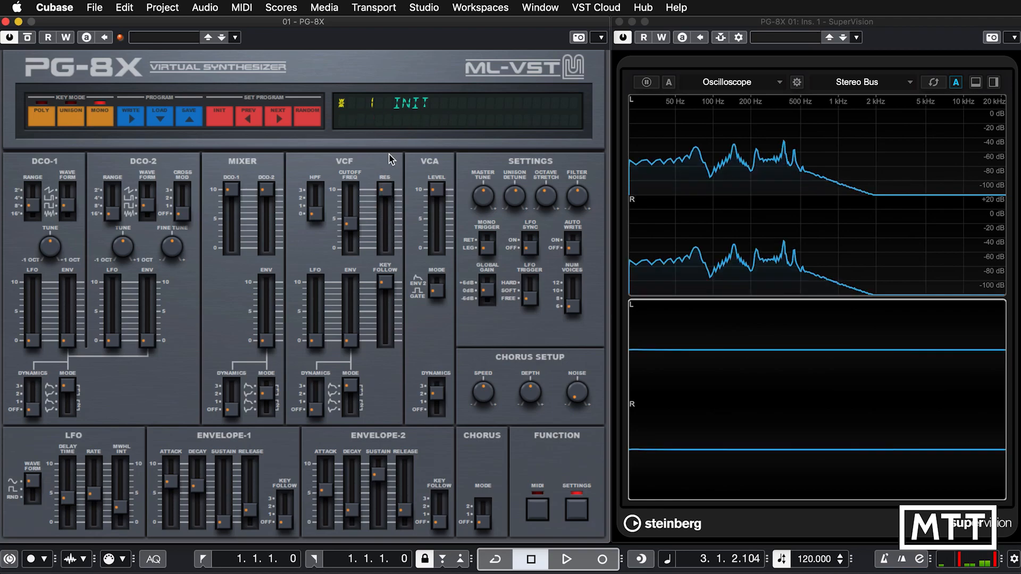
drag(349, 217, 349, 204)
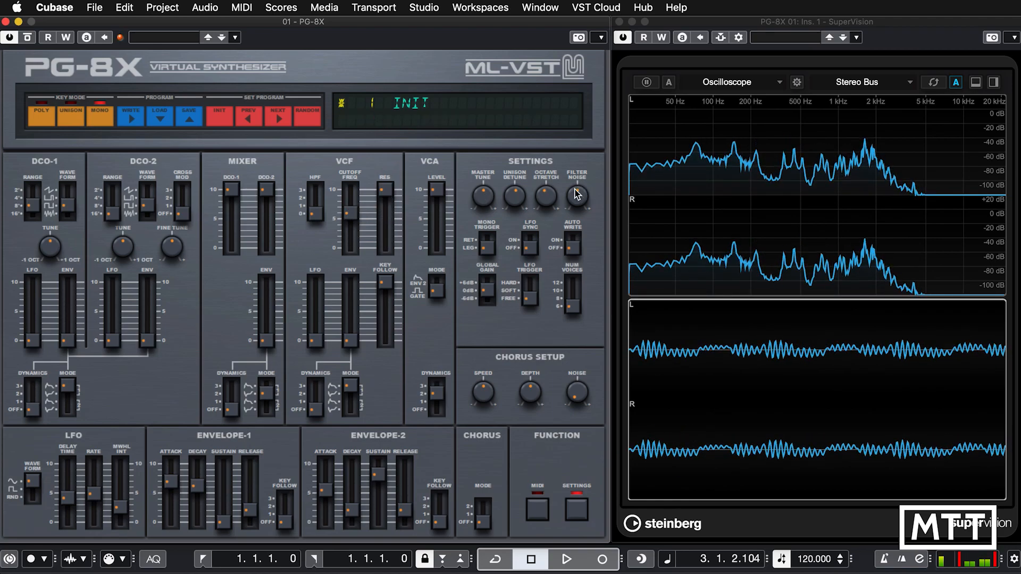
Compare filter noise at 99 and 0, and raise it back to about maximum.
drag(577, 195, 566, 19)
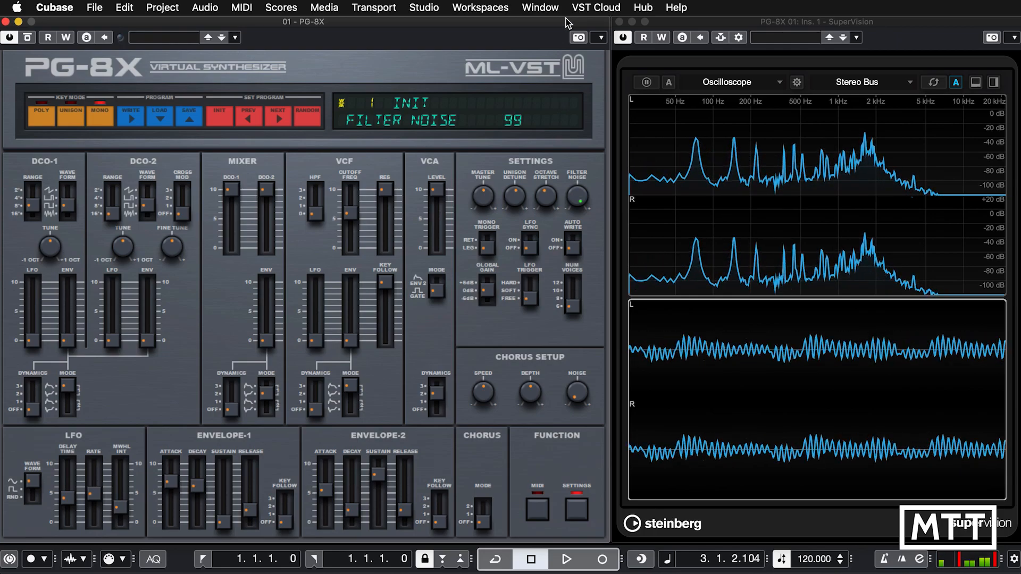
drag(582, 207, 581, 353)
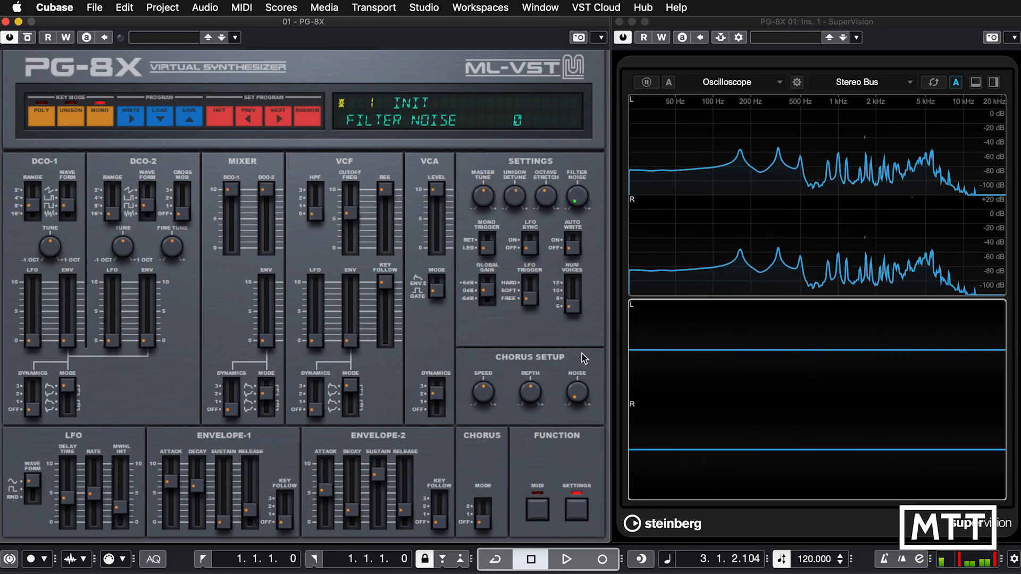
drag(565, 152, 568, 110)
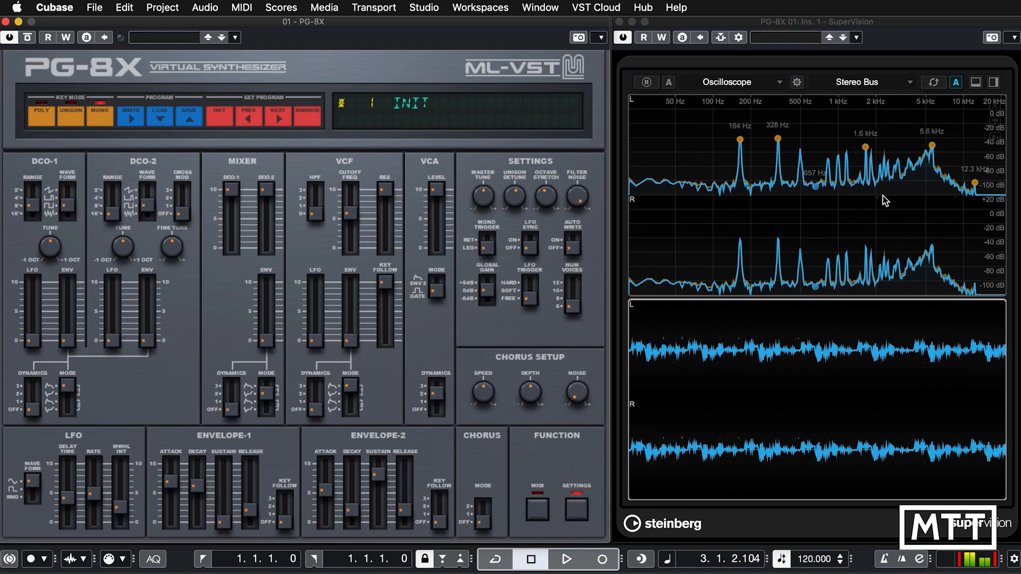
drag(575, 194, 569, 251)
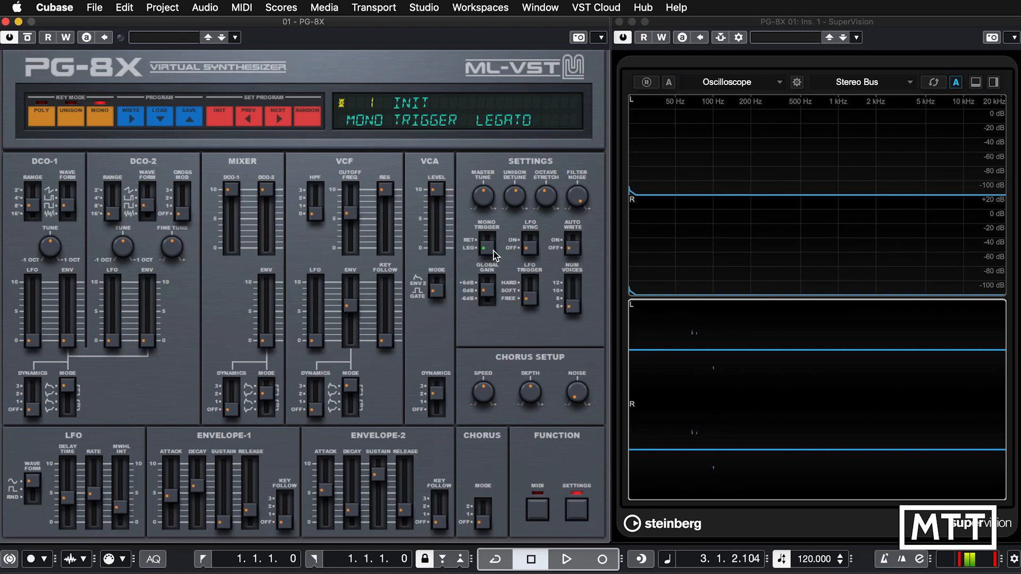
Turn LFO sync on, raise the LFO rate to try a different synced division, and lower the rate again.
mouse_move(530, 245)
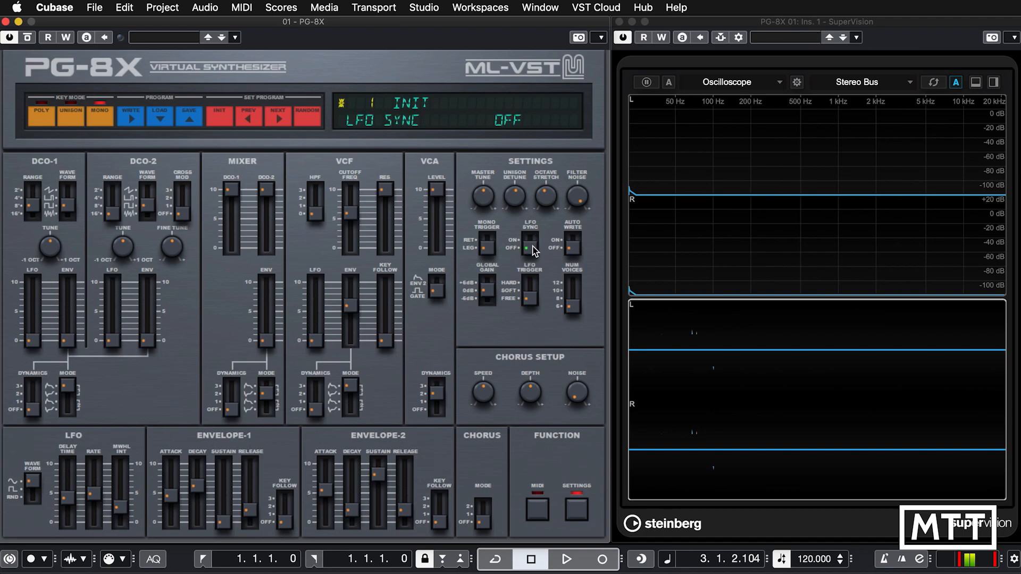
click(535, 238)
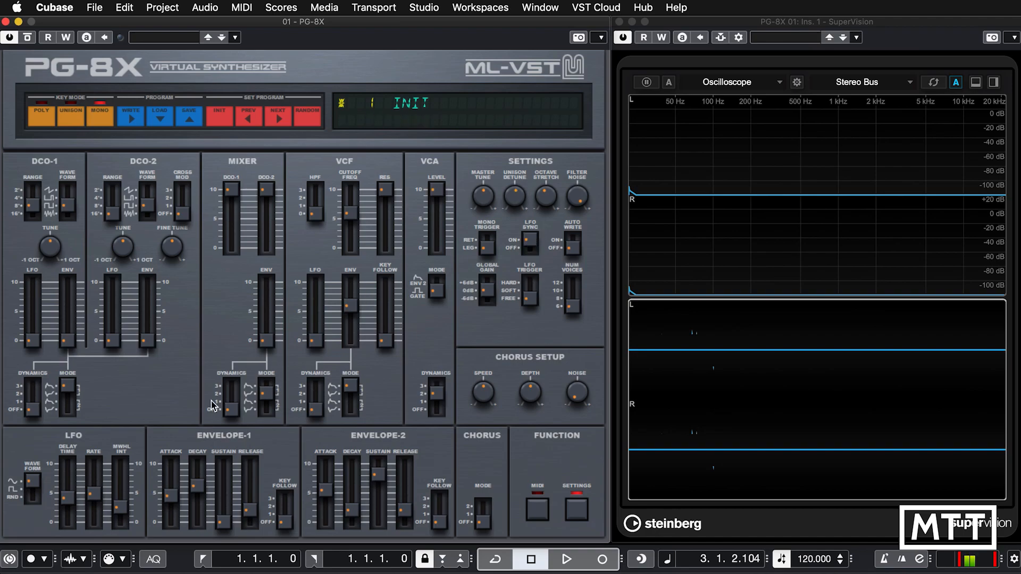
mouse_move(97, 470)
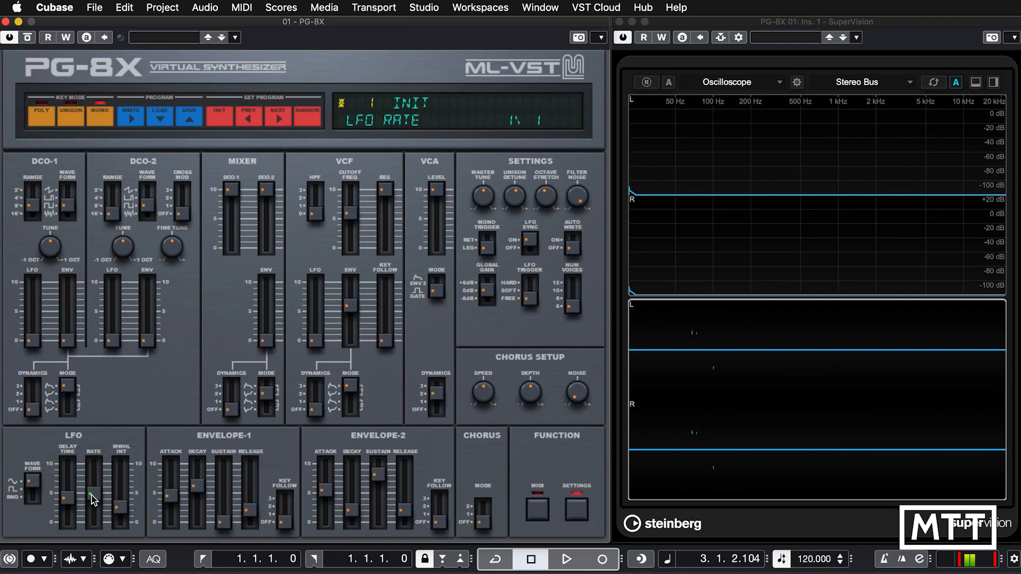
drag(91, 495, 92, 484)
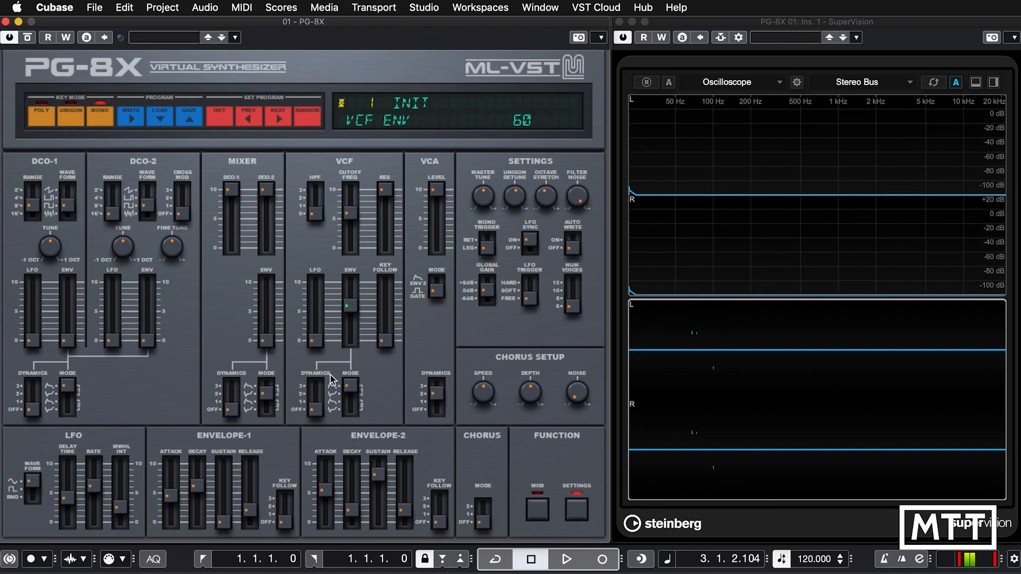
mouse_move(95, 489)
mouse_move(96, 489)
mouse_down()
mouse_move(93, 501)
mouse_move(94, 451)
mouse_move(99, 542)
mouse_move(96, 508)
mouse_up()
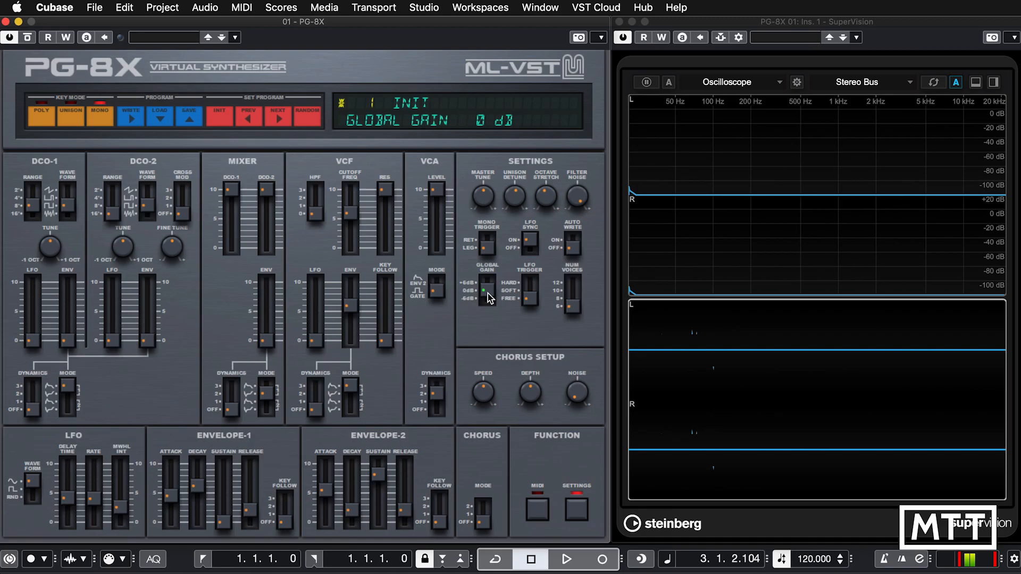
Examine the global gain, LFO trigger and number of voices settings.
mouse_move(487, 292)
mouse_down()
mouse_move(489, 267)
mouse_move(487, 314)
mouse_move(487, 292)
mouse_up()
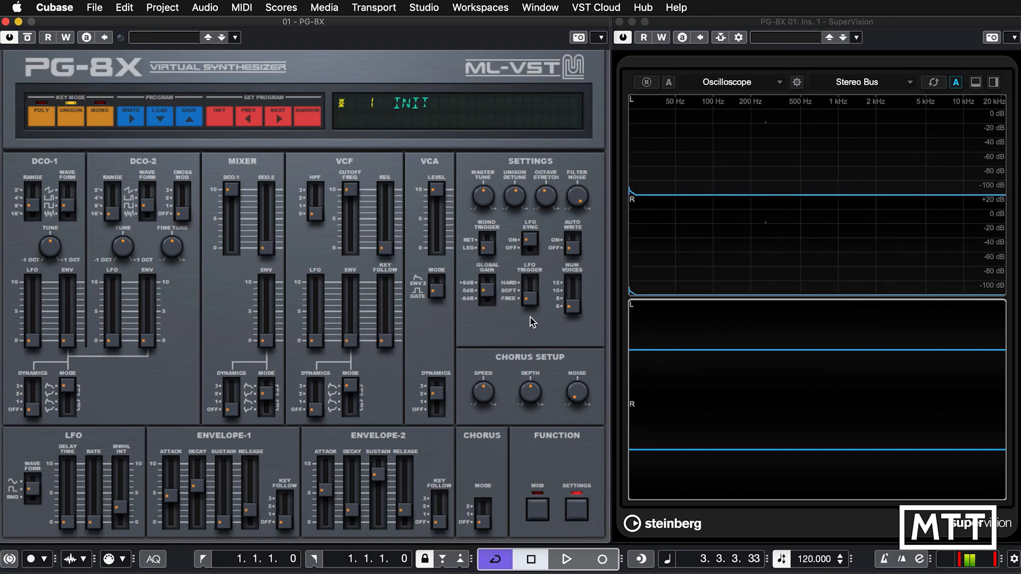
mouse_move(531, 301)
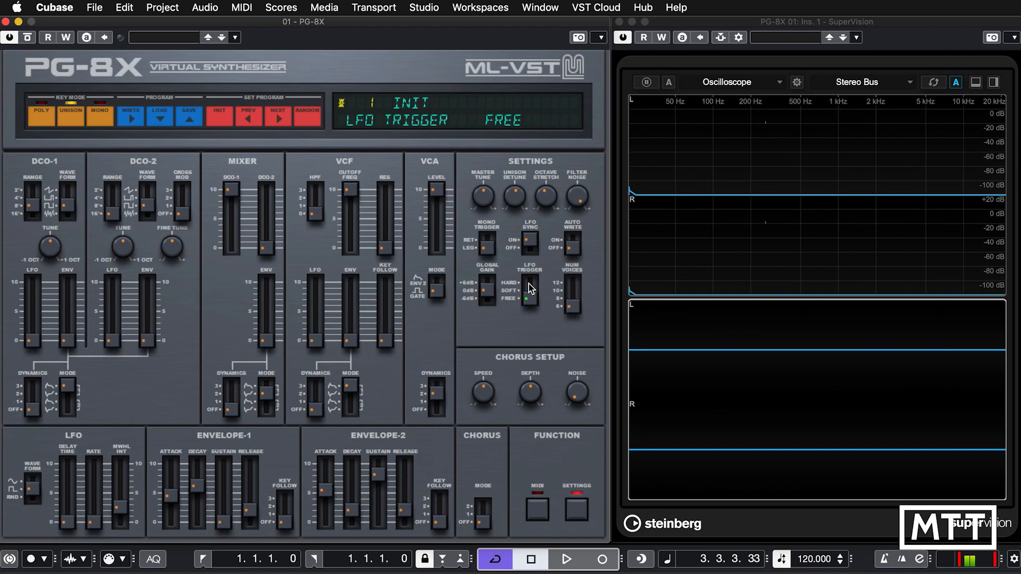
mouse_move(580, 311)
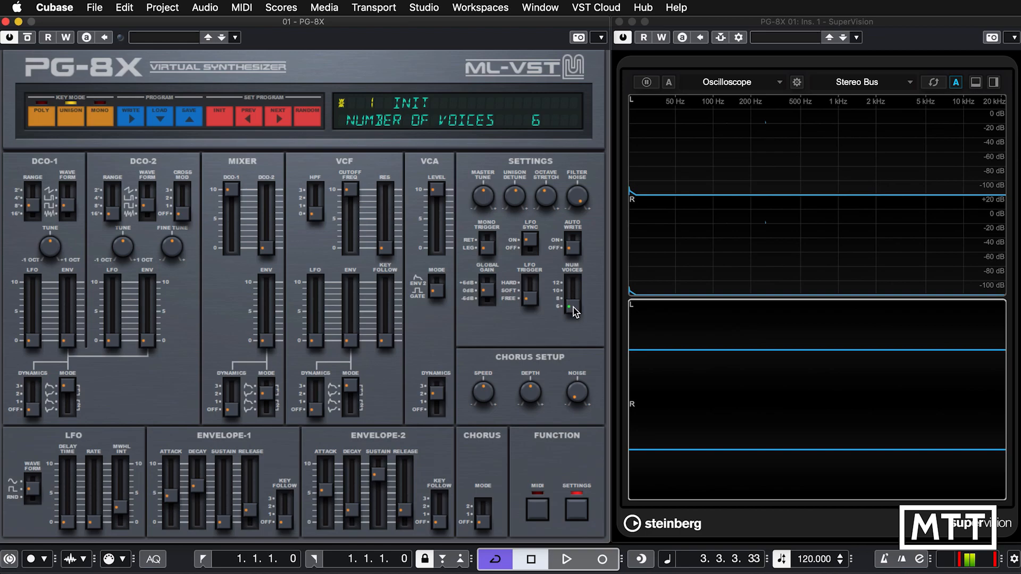
Raise the number of voices to 8 and on up to 12 in unison key mode.
mouse_move(65, 113)
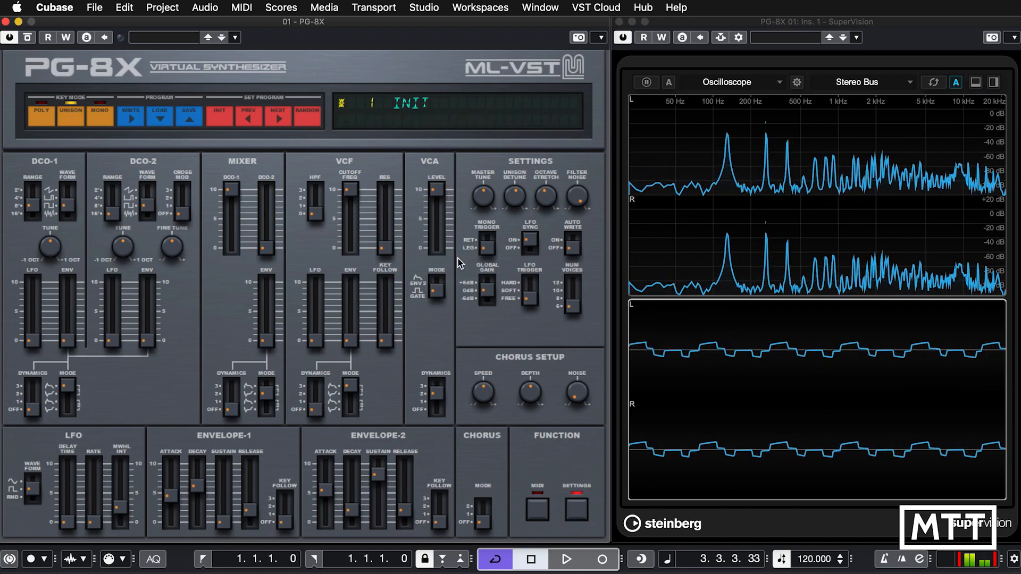
click(572, 299)
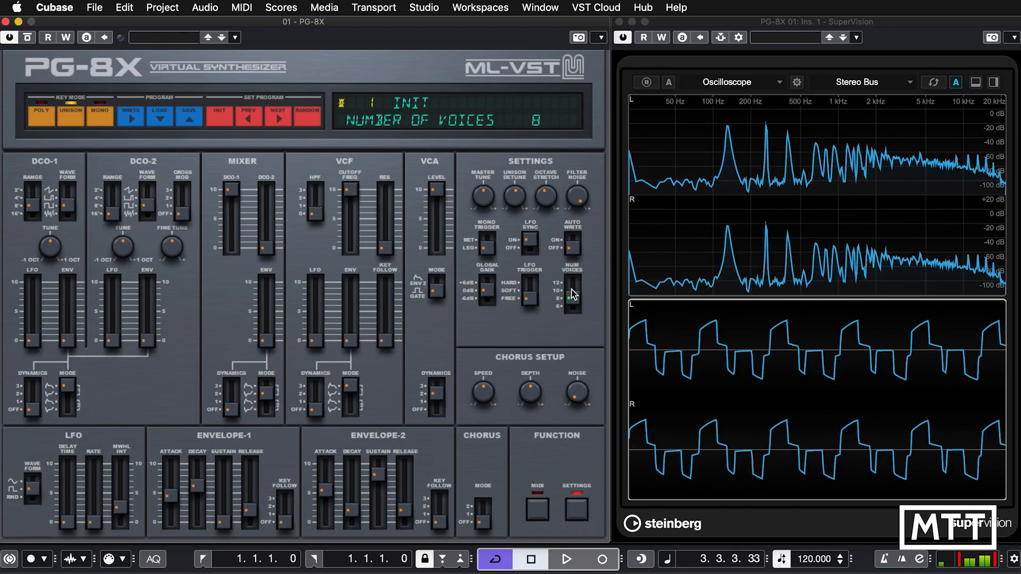
click(575, 290)
drag(574, 290, 574, 266)
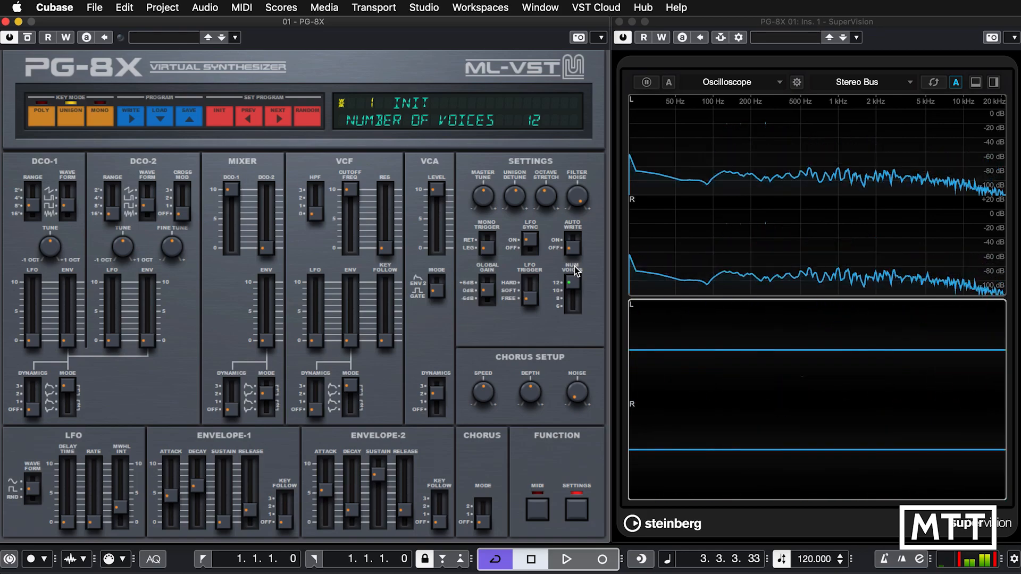
Reselect unison key mode on Unison 2, and switch the key mode to mono.
click(70, 114)
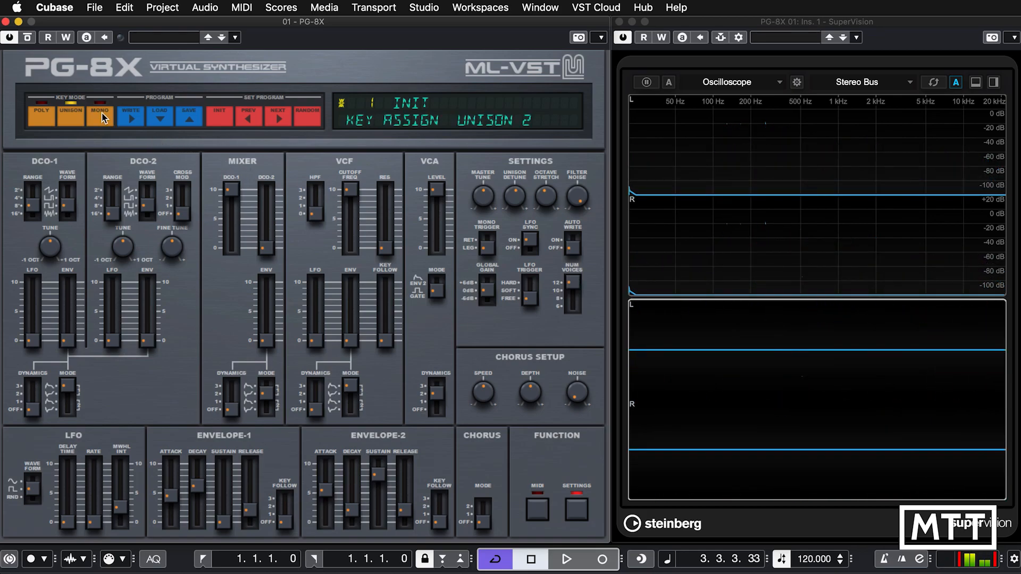
click(103, 116)
click(102, 113)
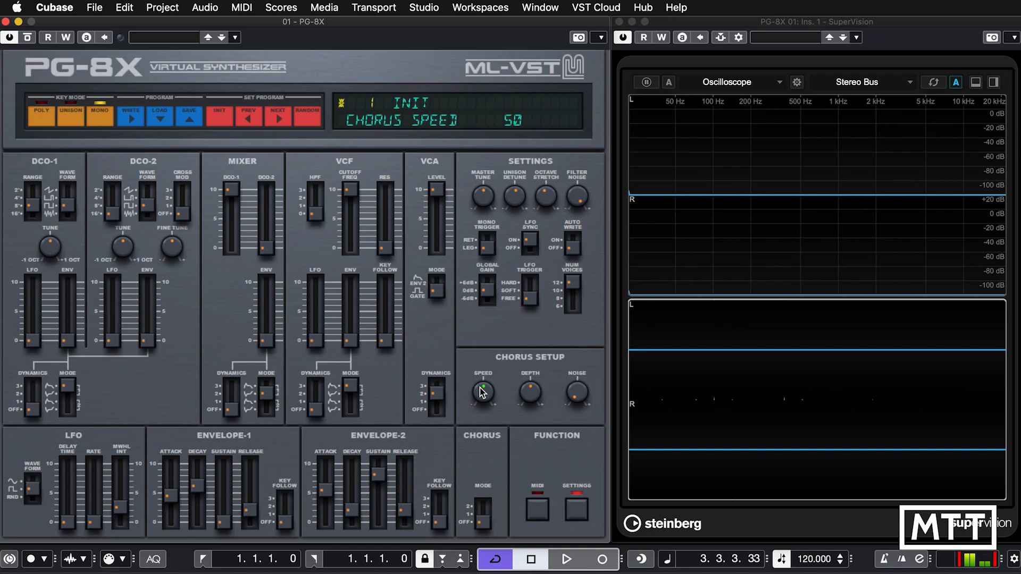
Examine the chorus noise setting and the MIDI options for channel, parameter and program.
mouse_move(585, 394)
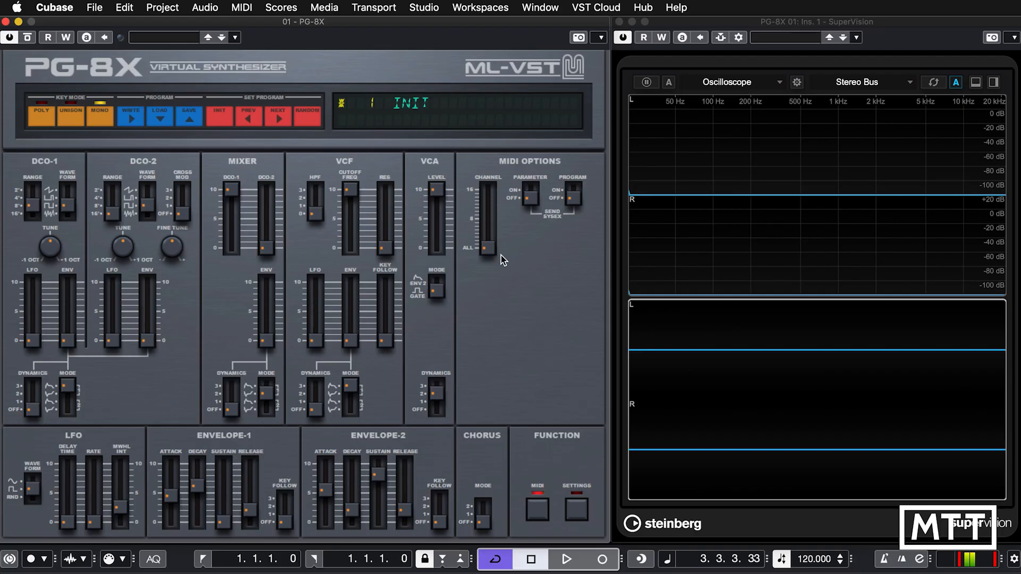
click(489, 250)
mouse_move(573, 205)
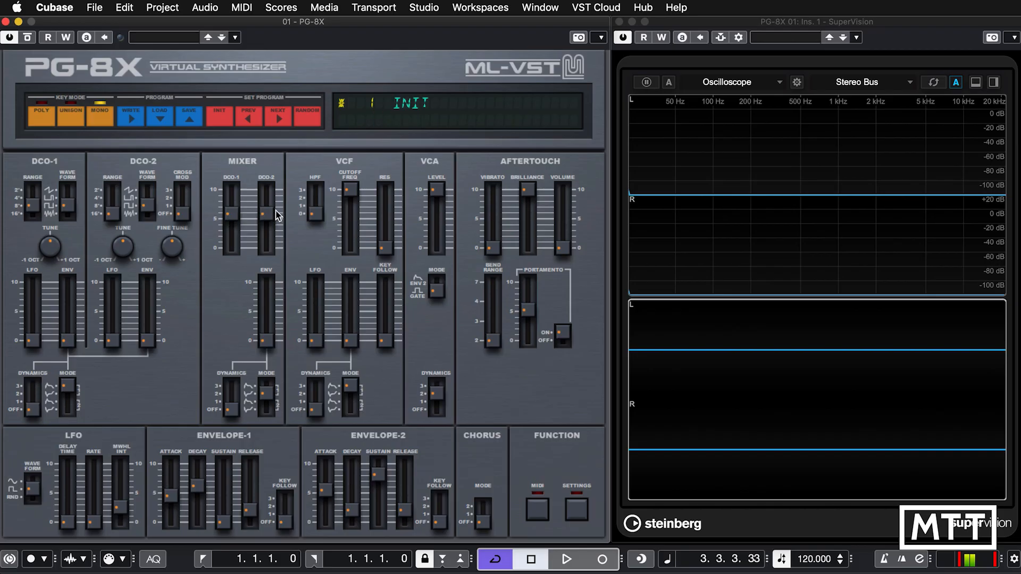
Start MIDI learn for the mixer's DCO-1 level and assign it to CC 74.
click(230, 218)
click(267, 218)
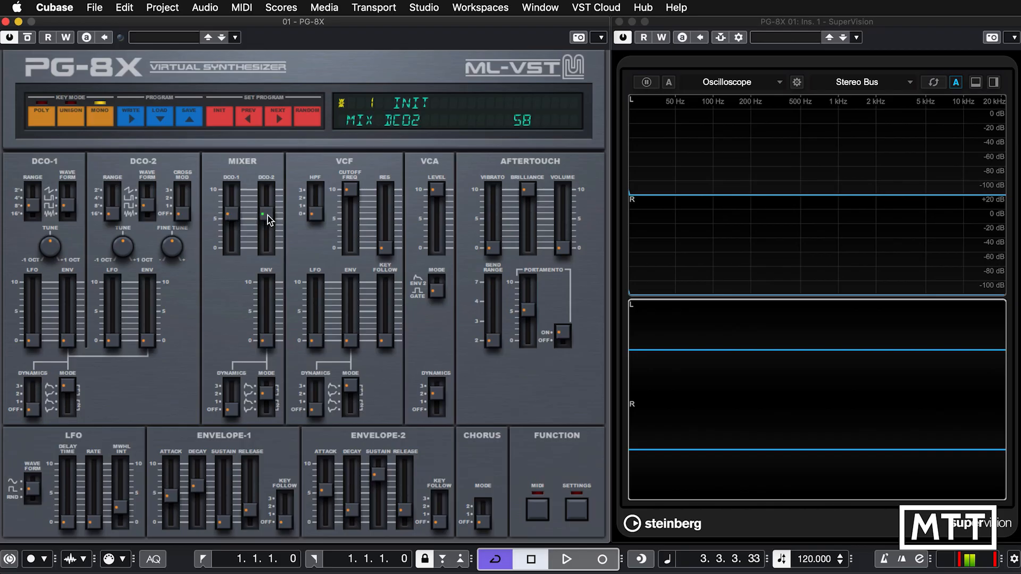
right_click(230, 218)
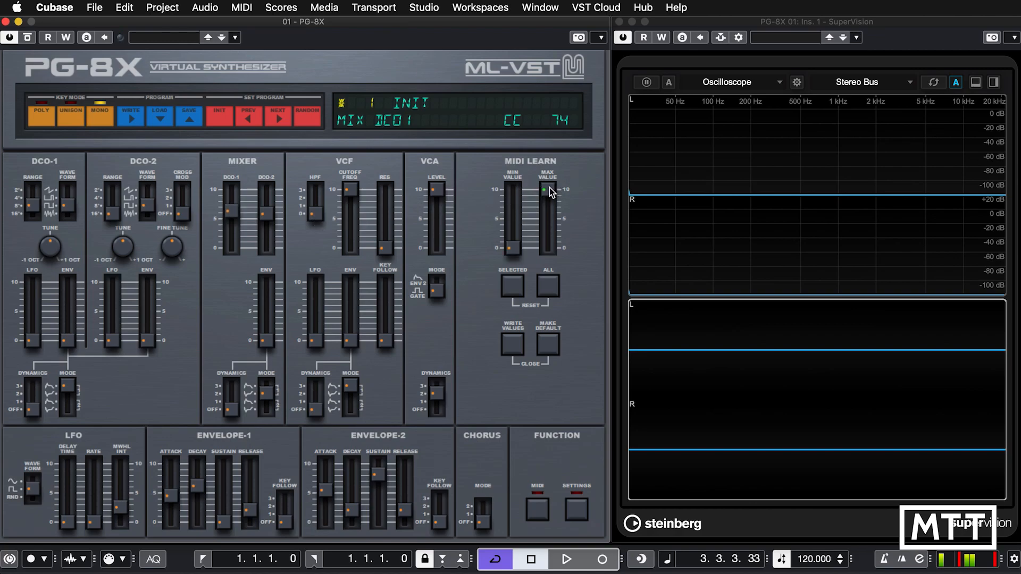
Try a lower MIDI learn maximum value for the DCO-1 level, restore it to 10, and write the values.
drag(553, 207, 555, 211)
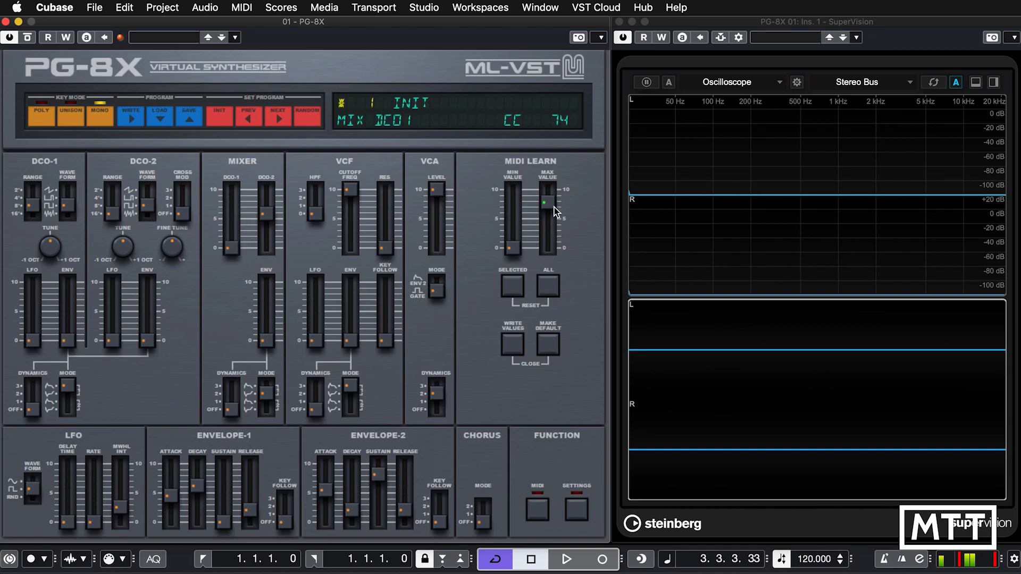
drag(553, 211, 554, 178)
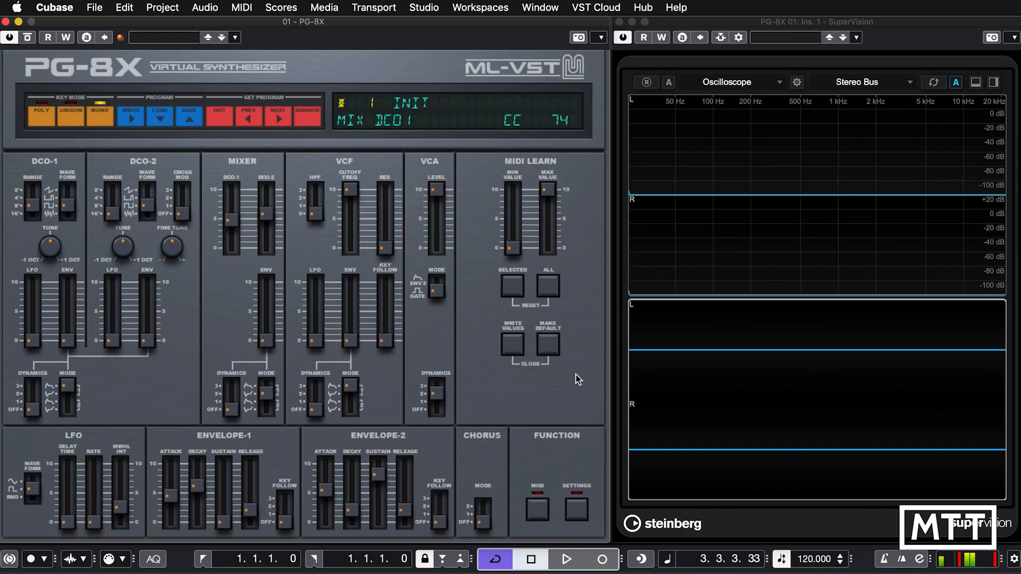
click(511, 346)
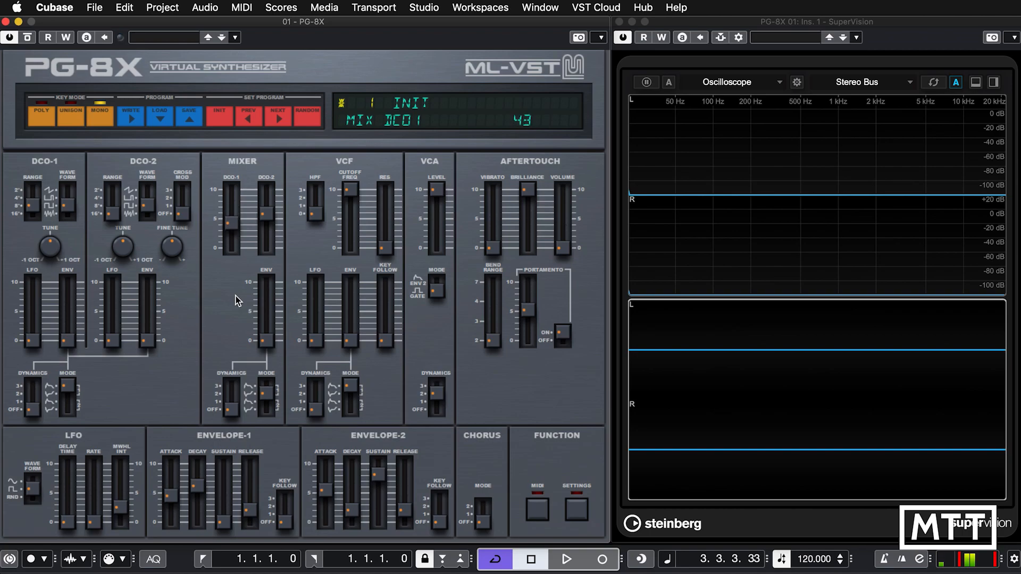
Assign the mixer's DCO-2 level to CC 75 with MIDI learn, write the values, and reopen its MIDI learn settings.
right_click(270, 222)
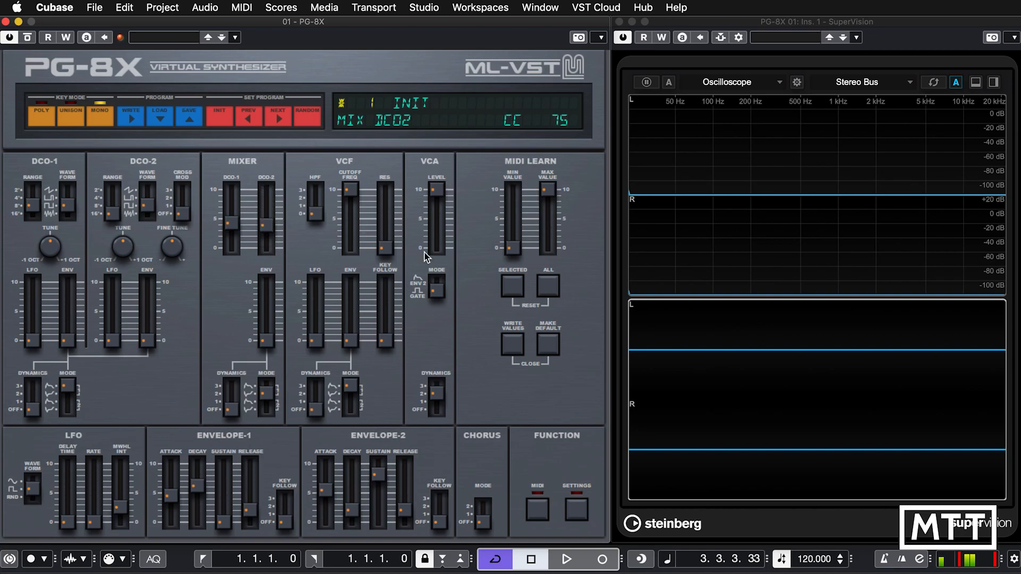
click(514, 347)
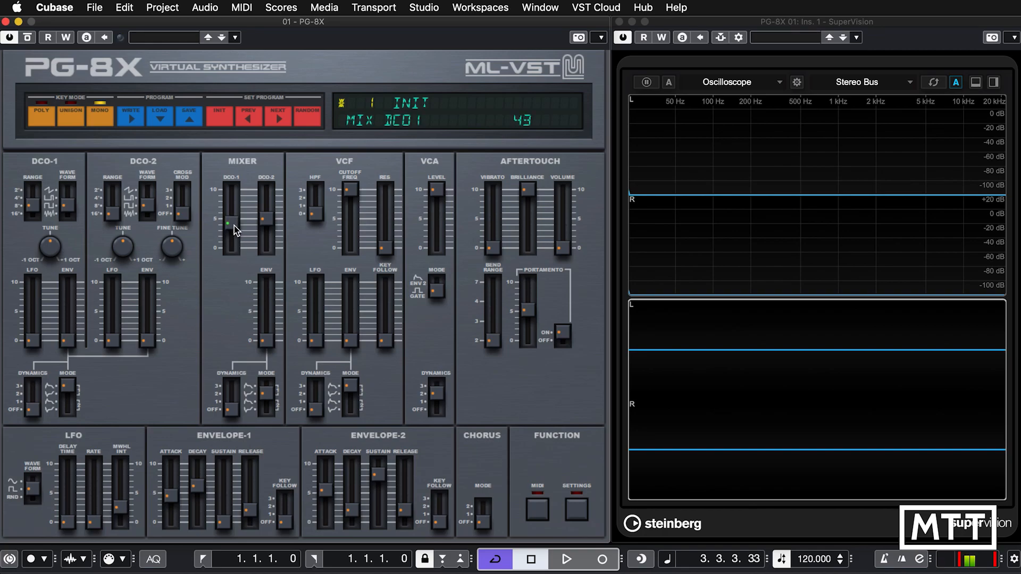
right_click(265, 219)
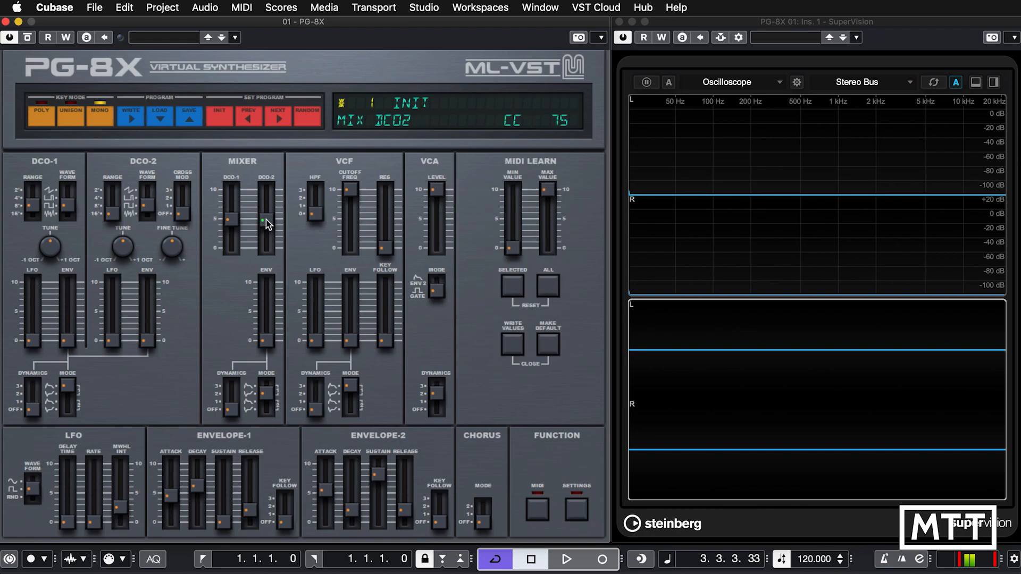